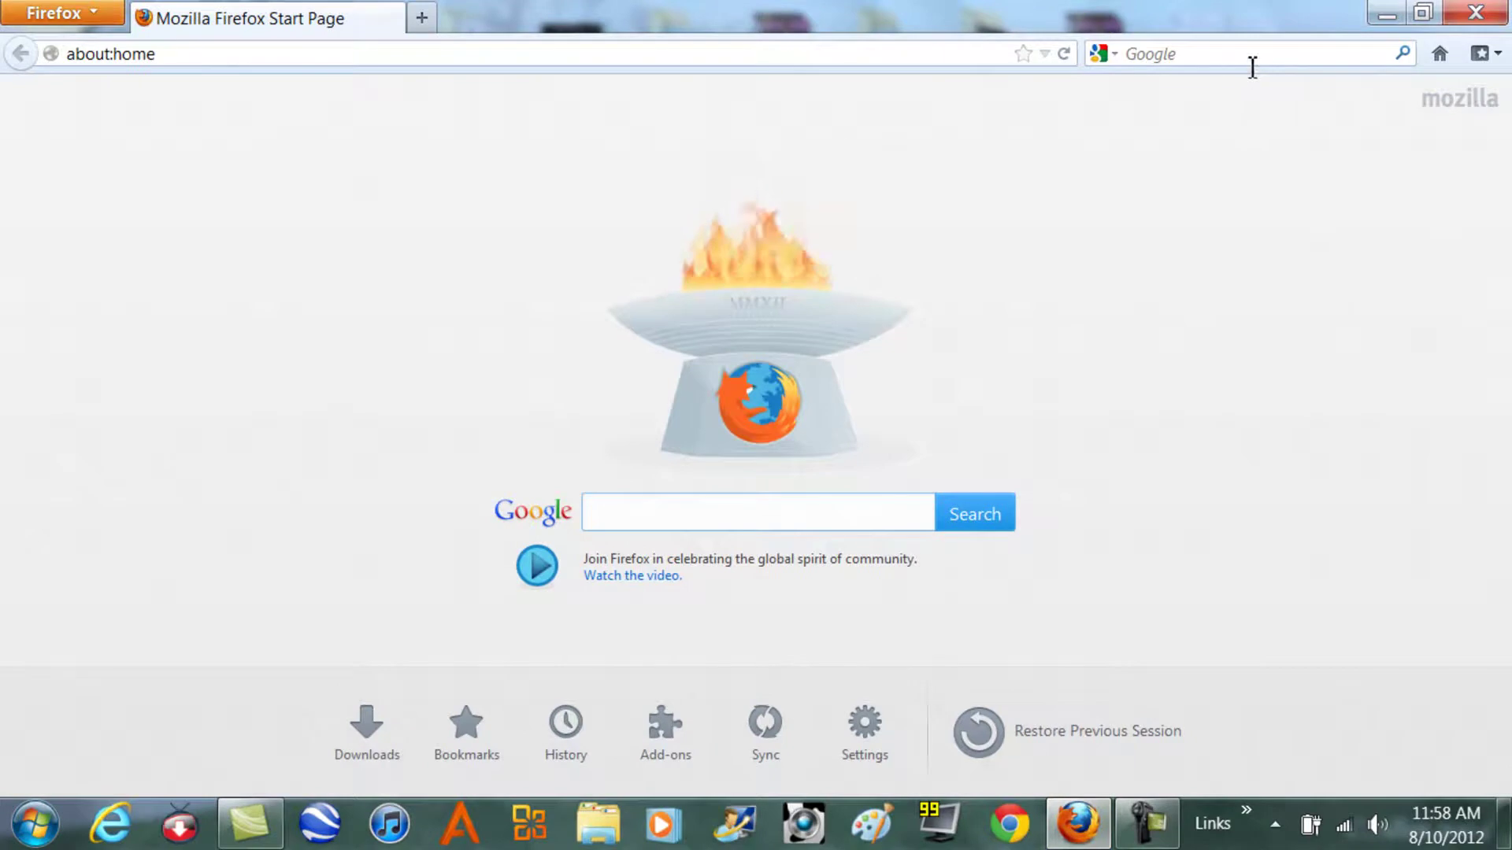
Step: Load gtagaming.com and open its File Archive, scrolling to the San Andreas categories
left_click(712, 49)
type("gtagaming.com/")
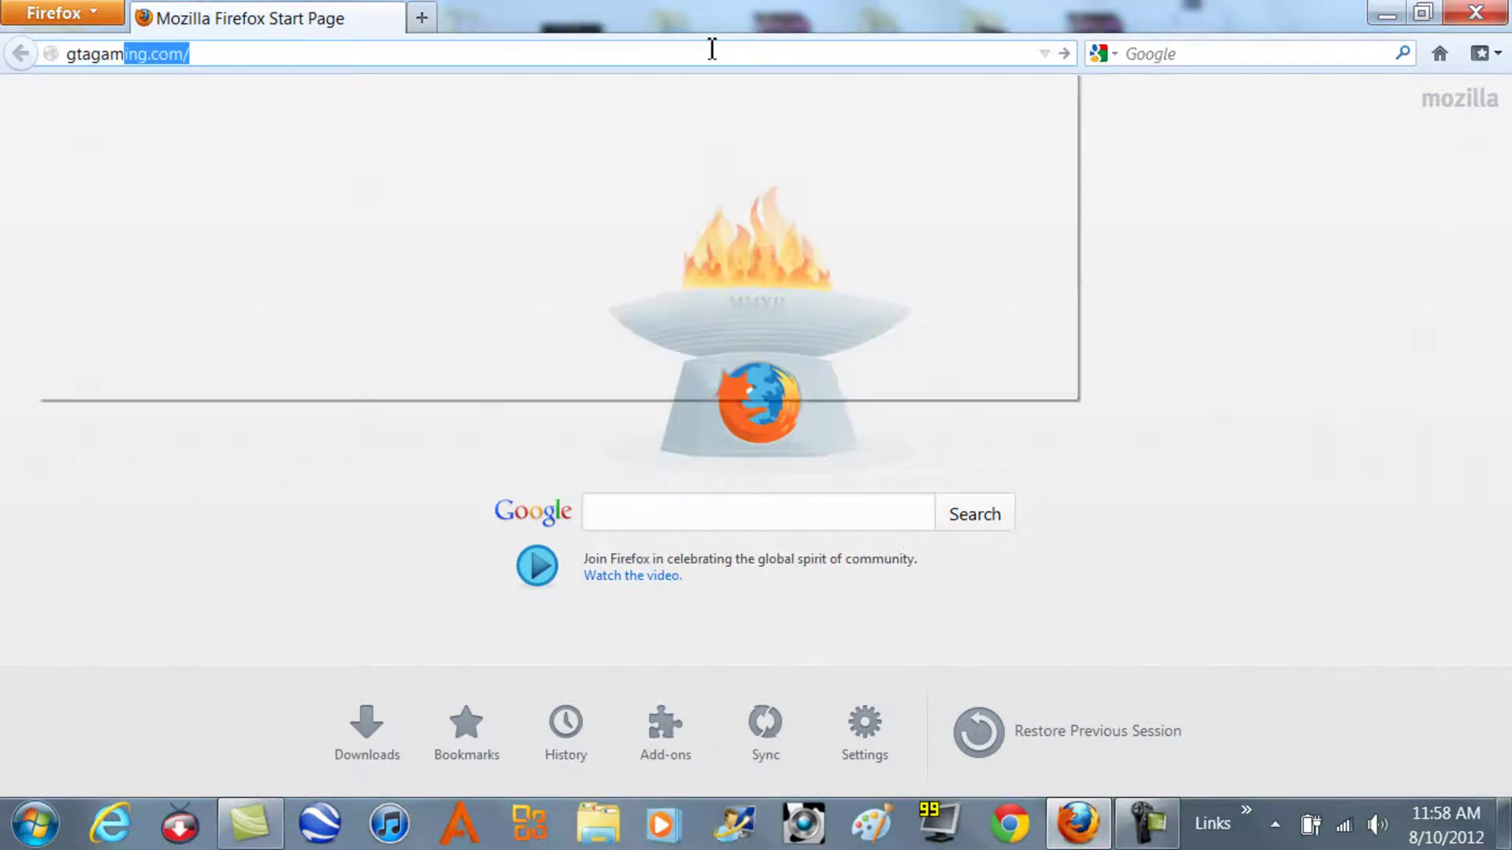
key("Return")
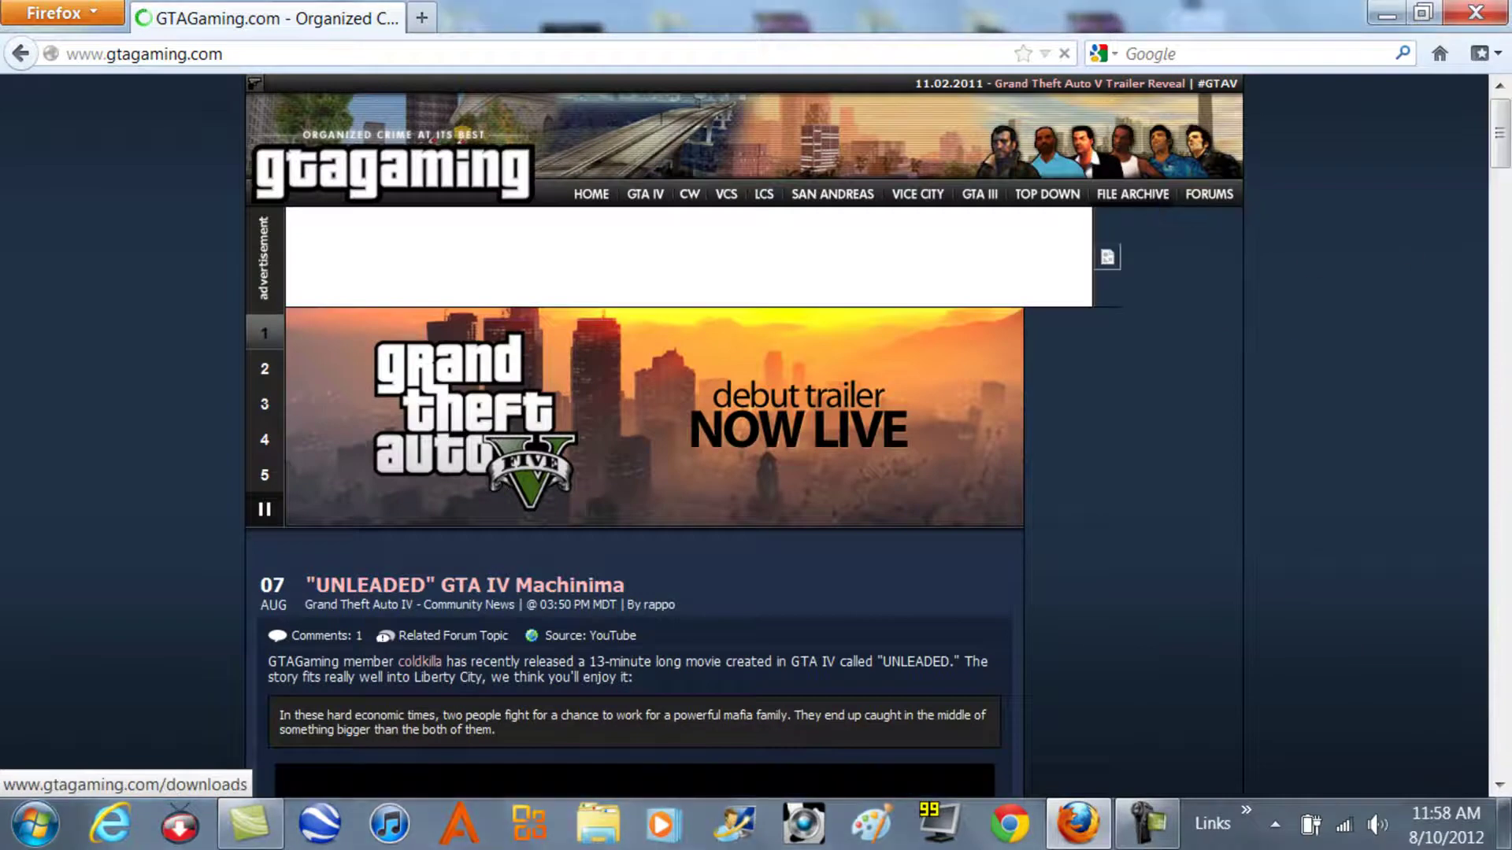
left_click(1152, 197)
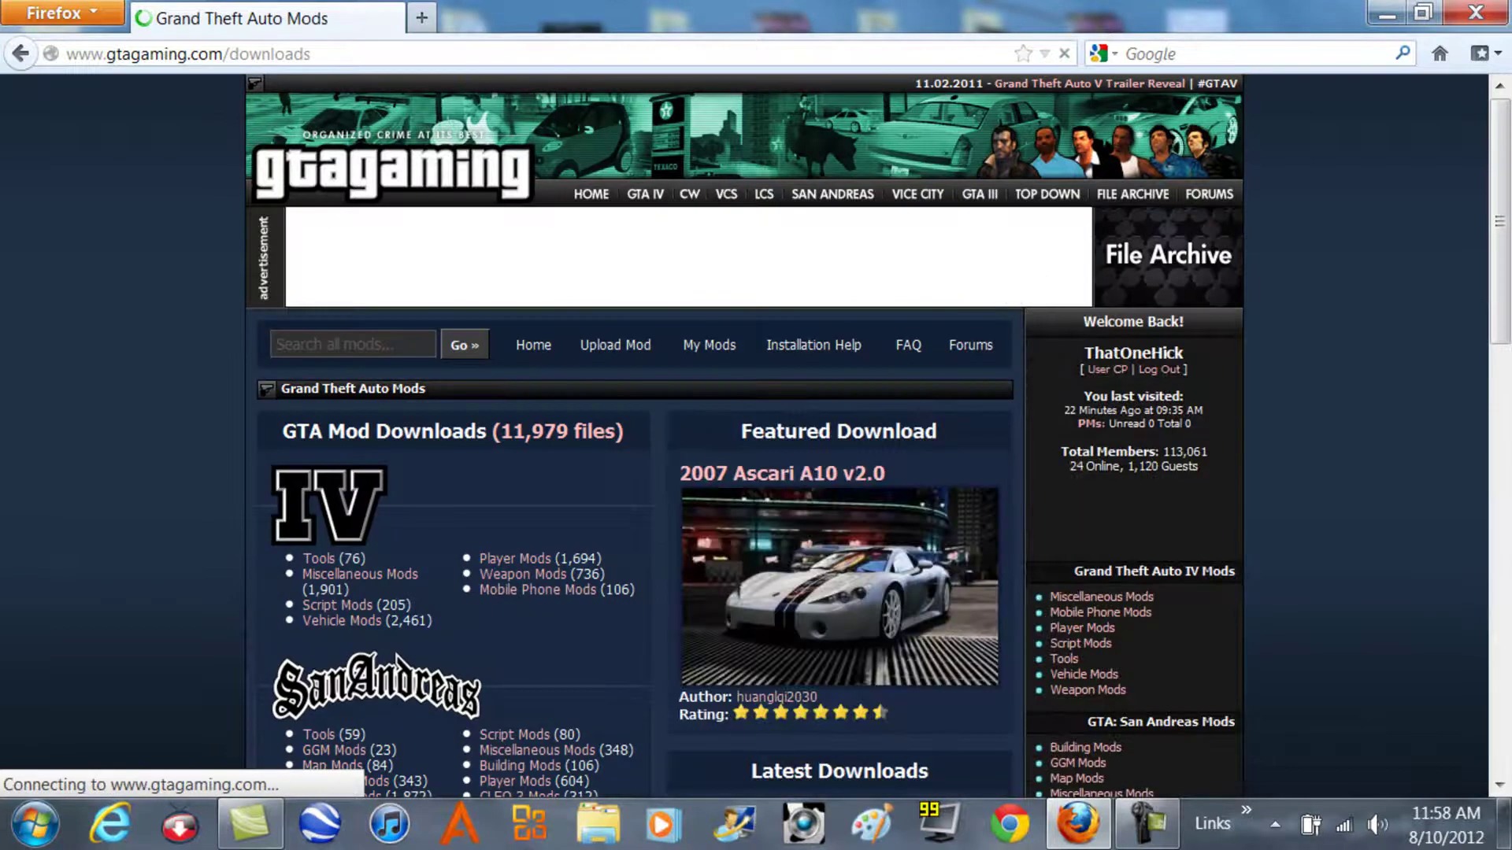
scroll(756, 433, "down", 5)
scroll(756, 434, "up", 4)
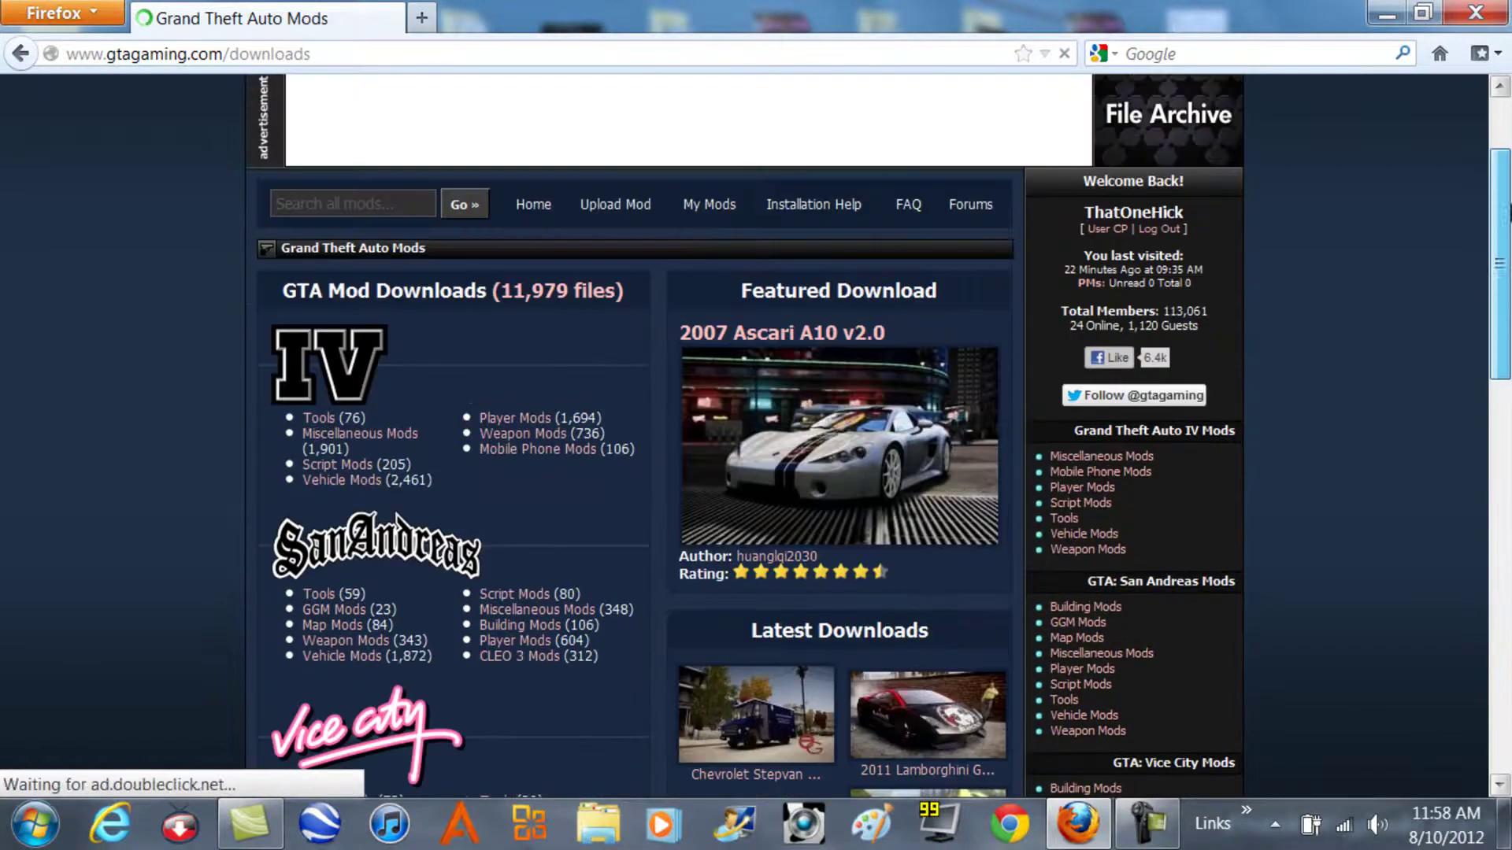
scroll(335, 500, "down", 3)
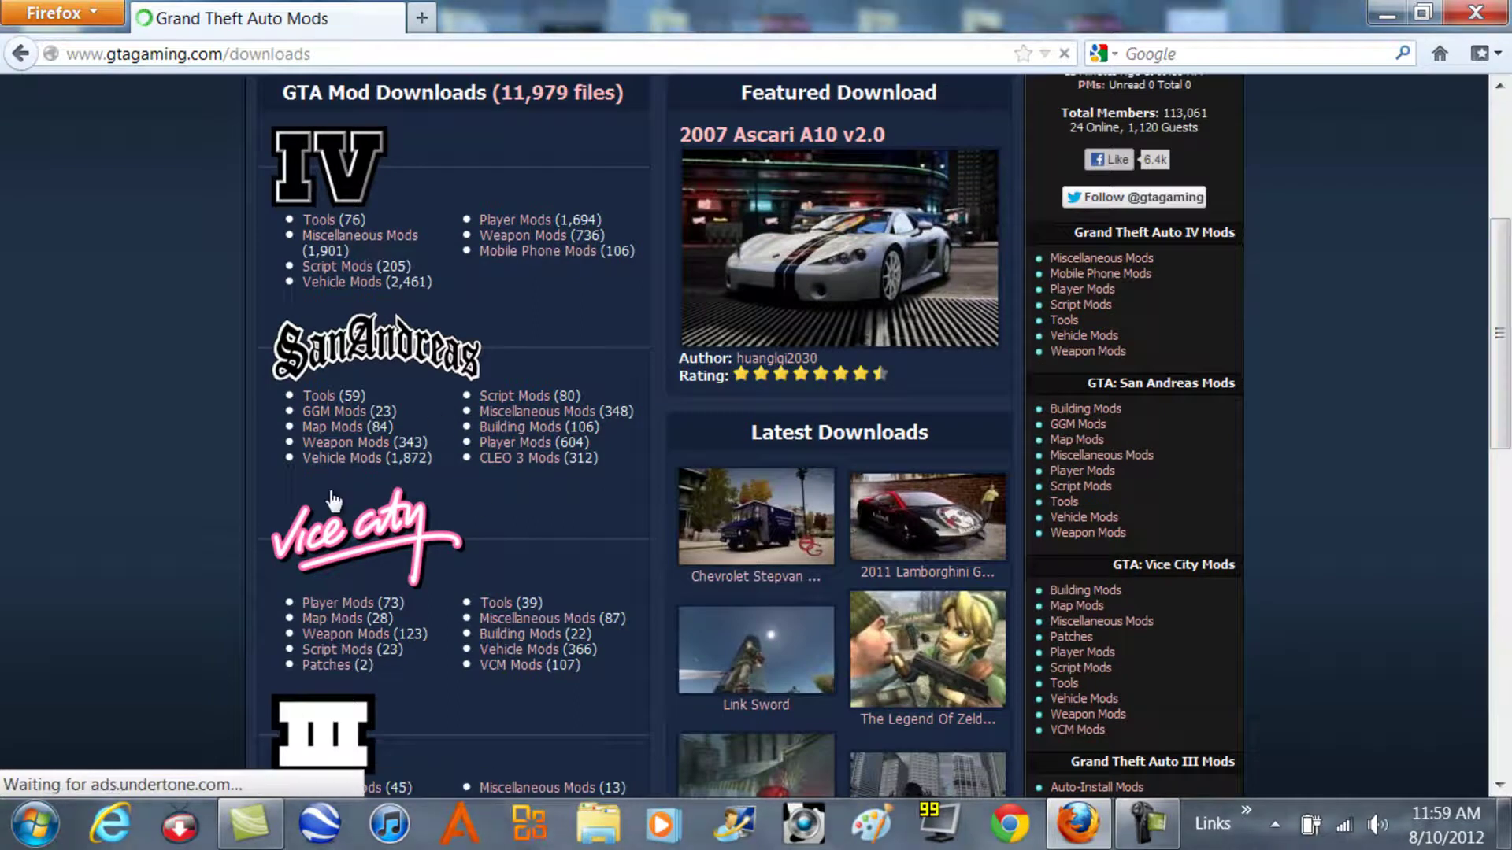
Step: Browse the San Andreas Vehicle Mods file list, then minimize Firefox
left_click(359, 459)
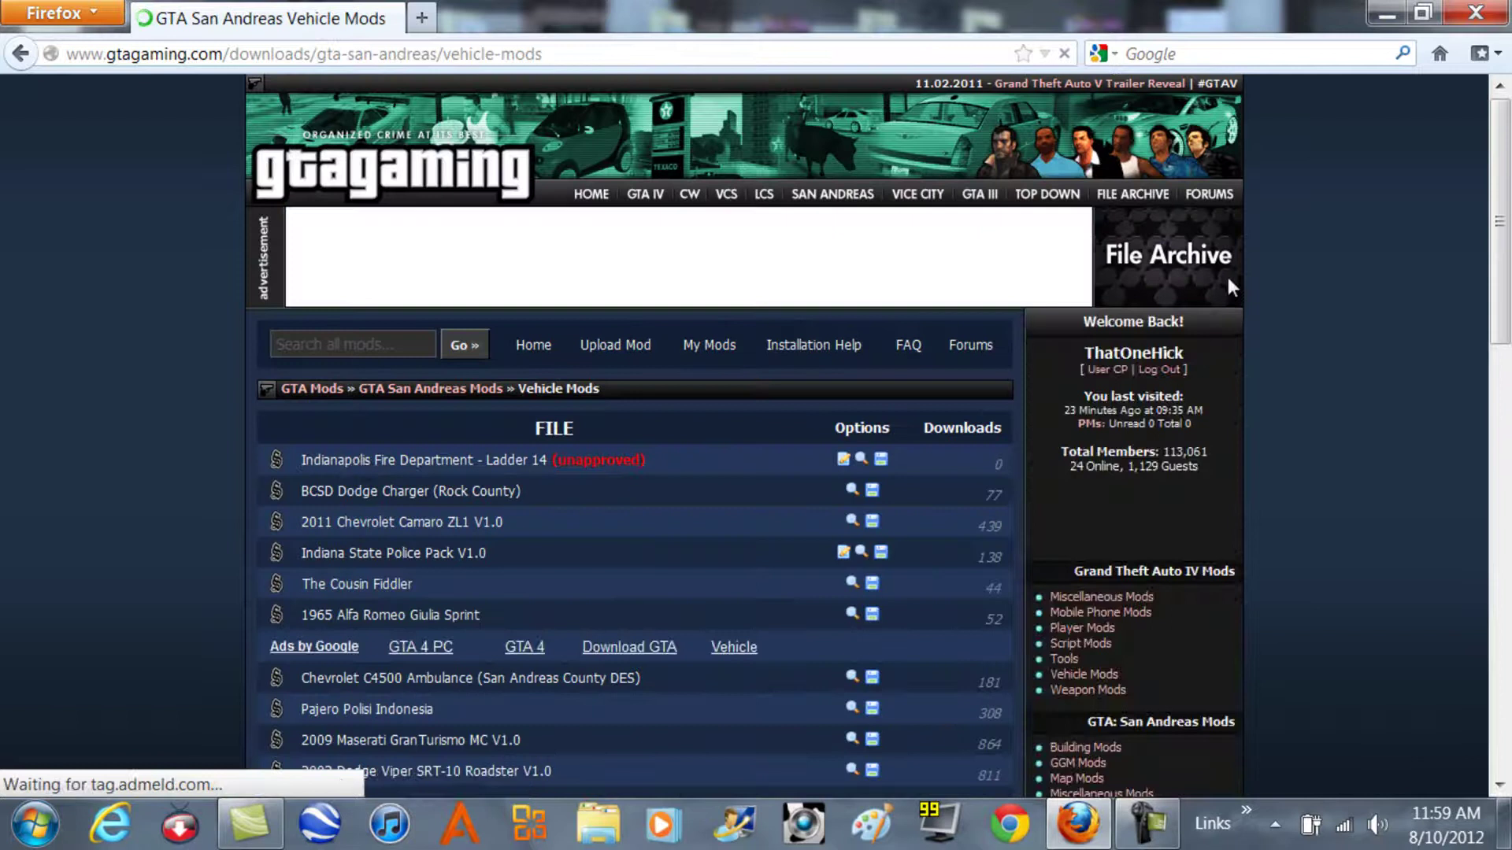
scroll(865, 240, "down", 3)
scroll(630, 433, "down", 3)
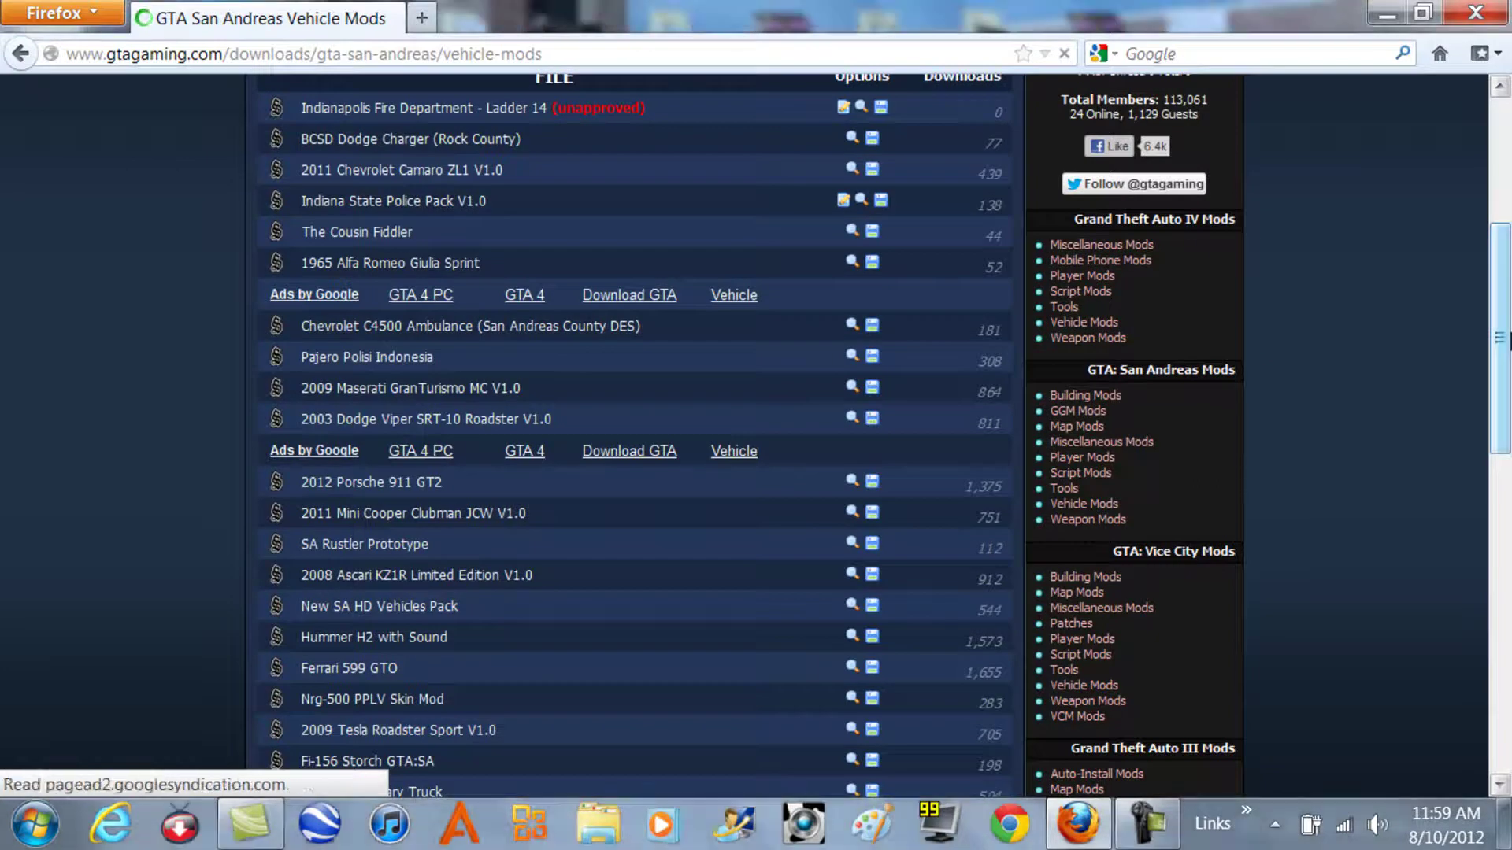
scroll(630, 433, "down", 3)
scroll(630, 434, "up", 5)
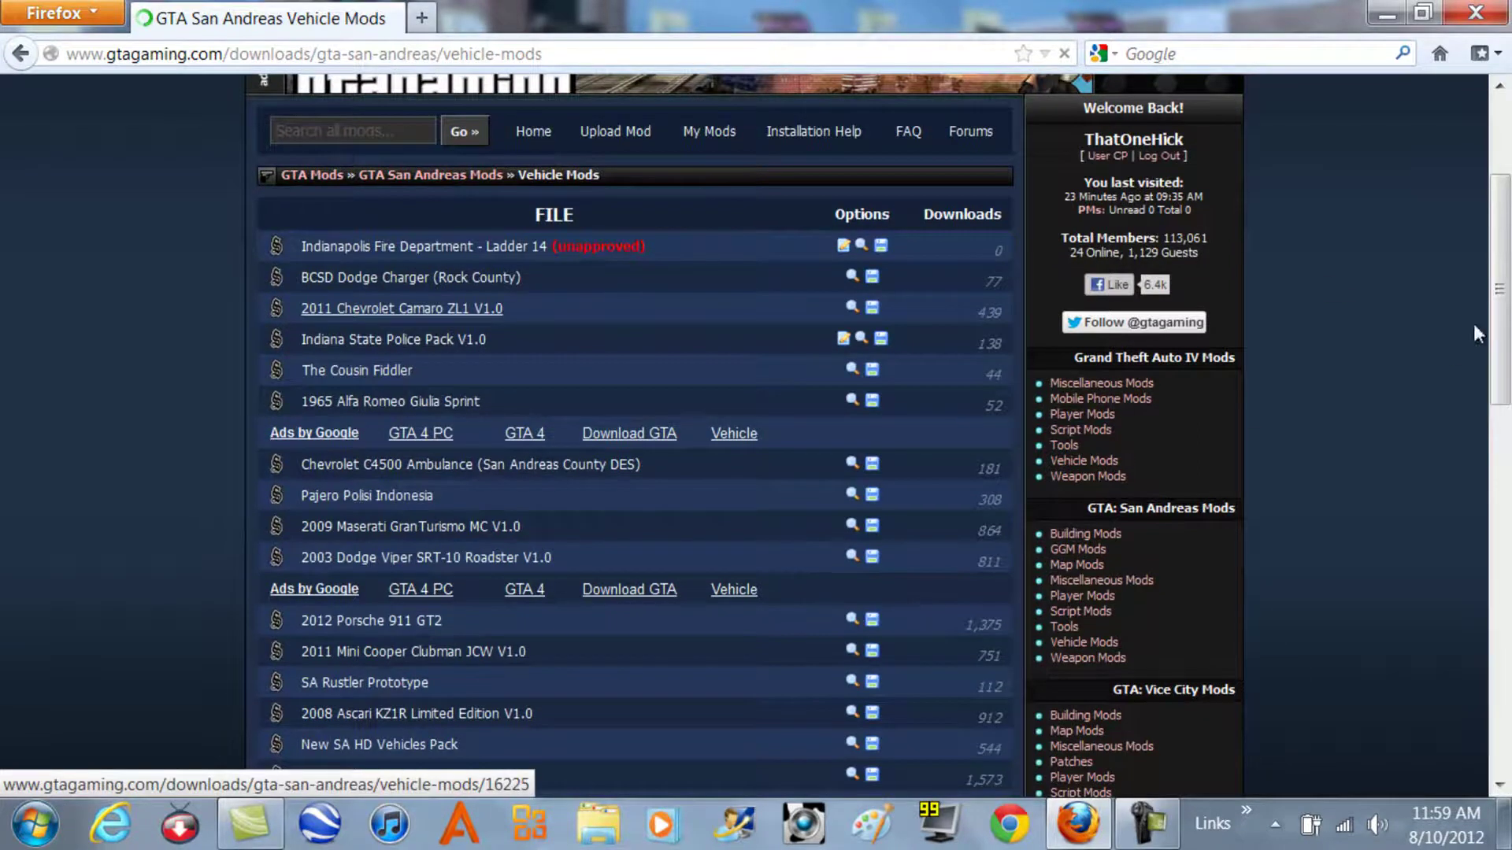
left_click_drag(1508, 378, 1508, 431)
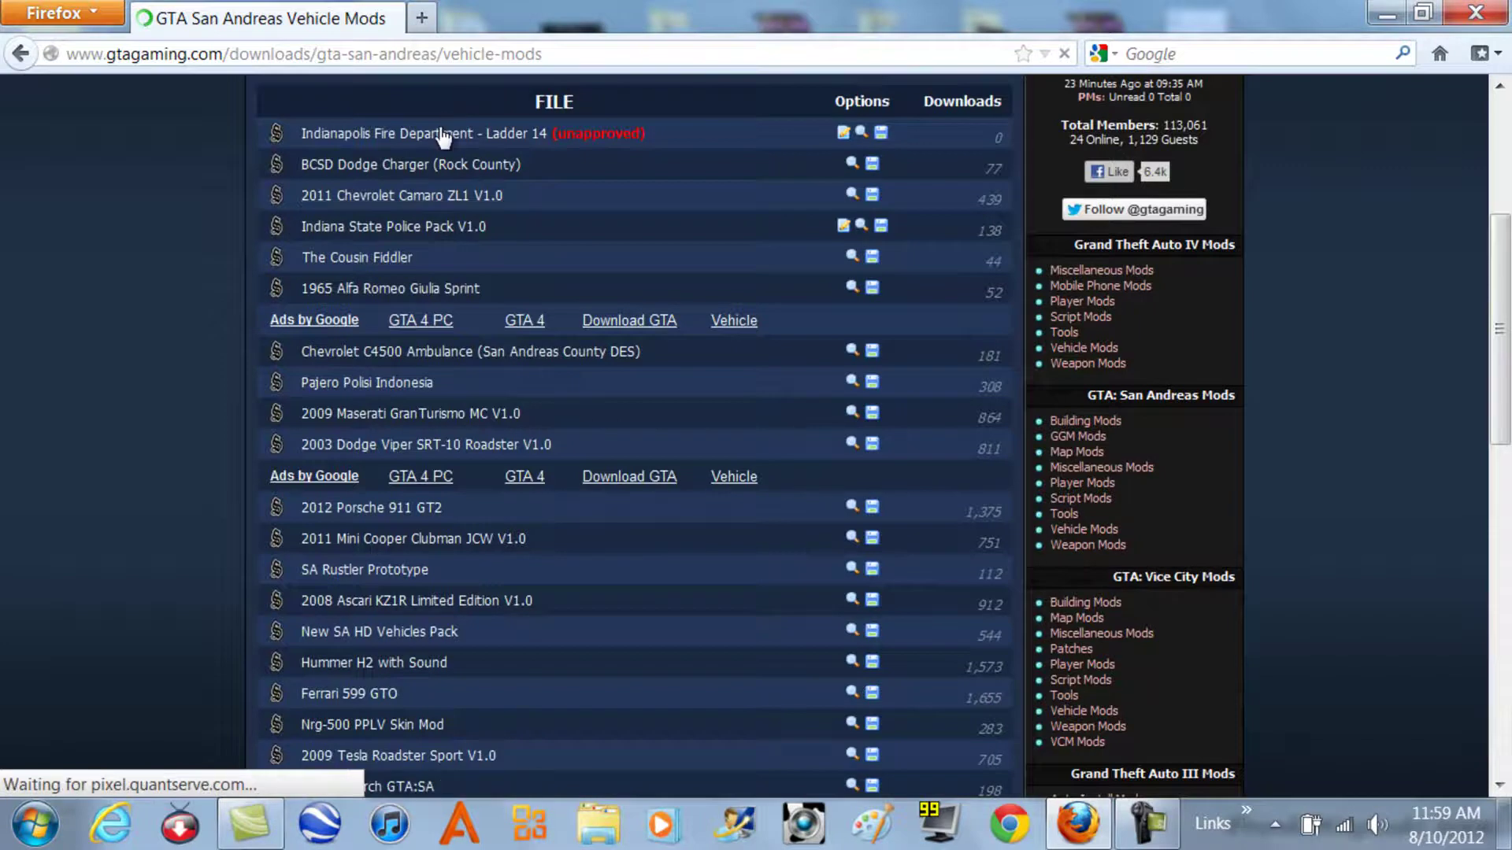
left_click(1386, 12)
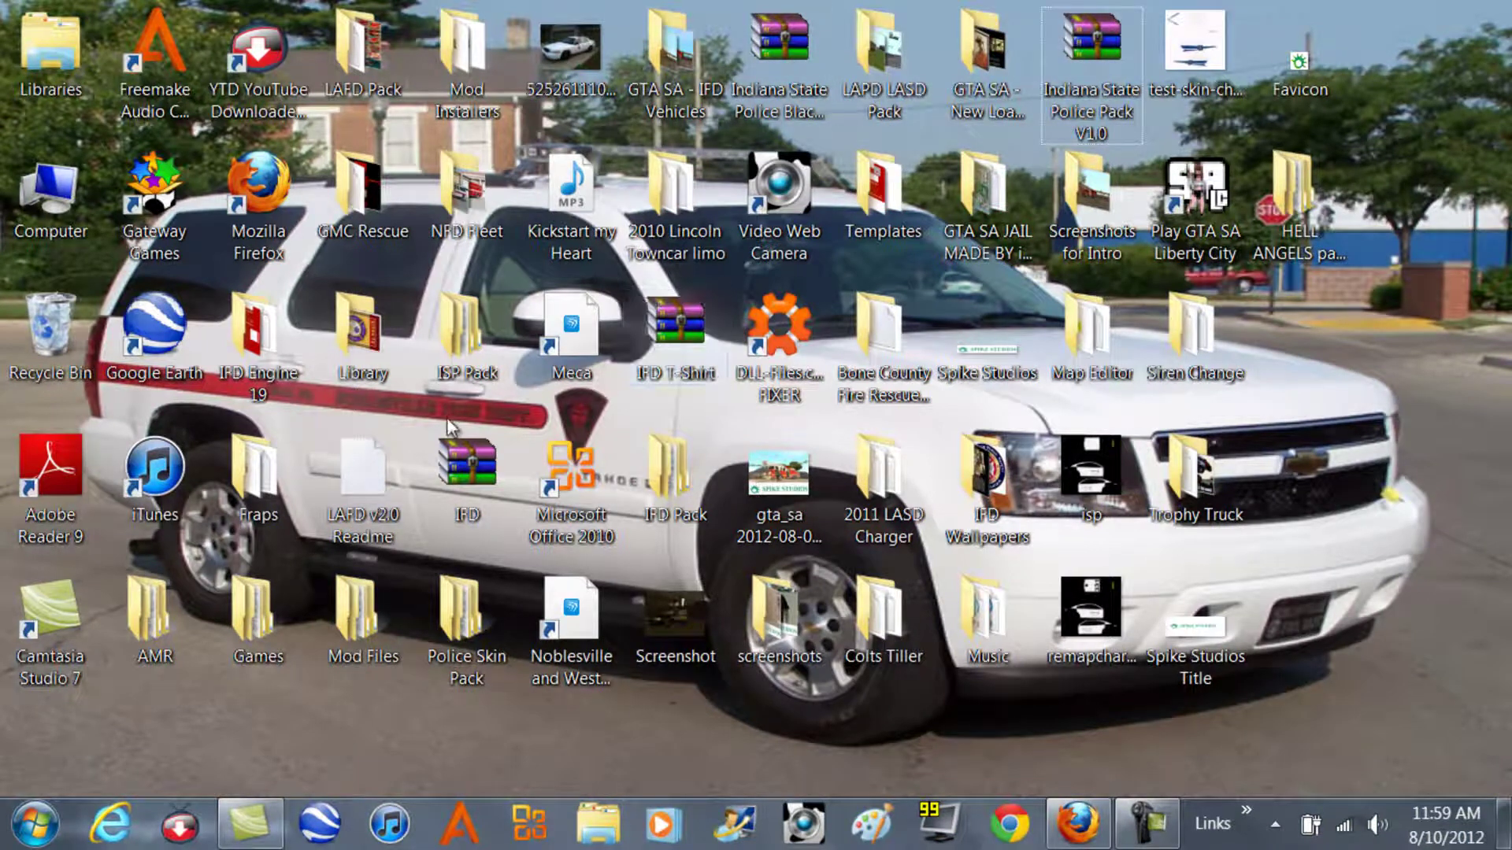
Step: Open the IFD archive and the IFD Pack folder from the desktop, then close both
left_click(455, 474)
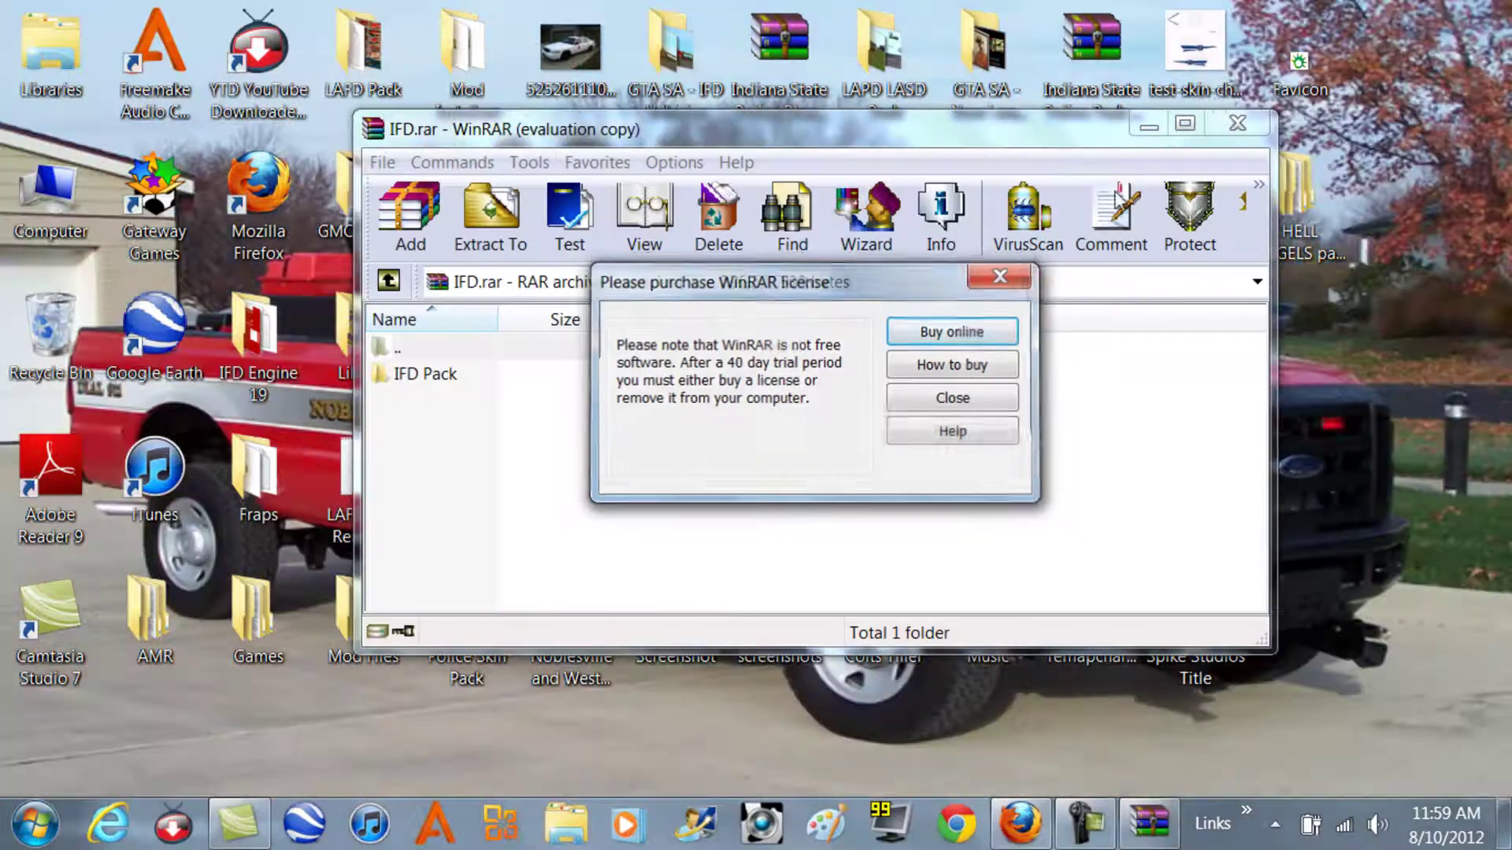
left_click(1001, 275)
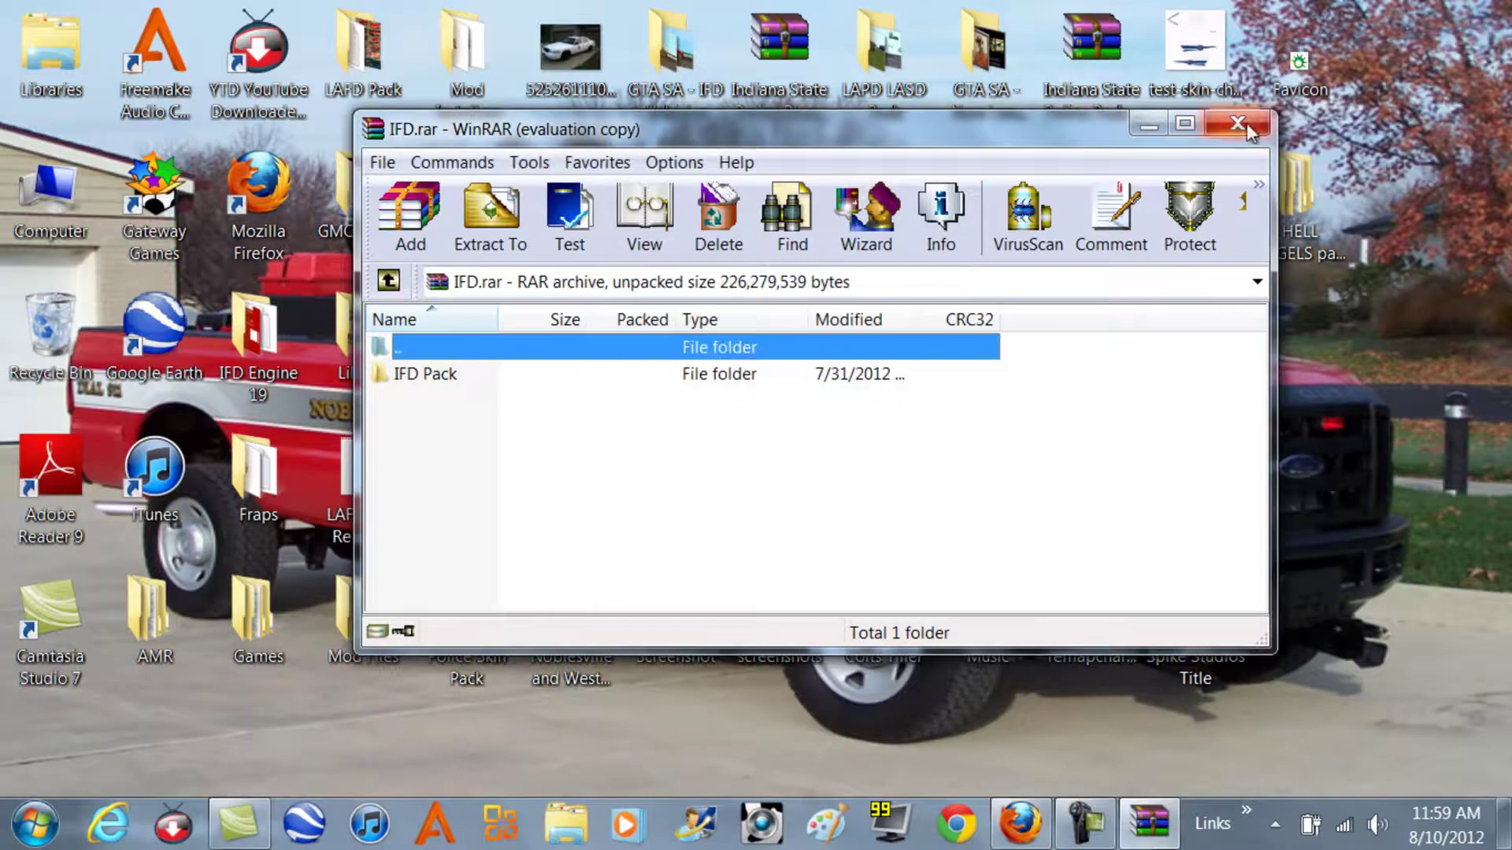
left_click(1244, 123)
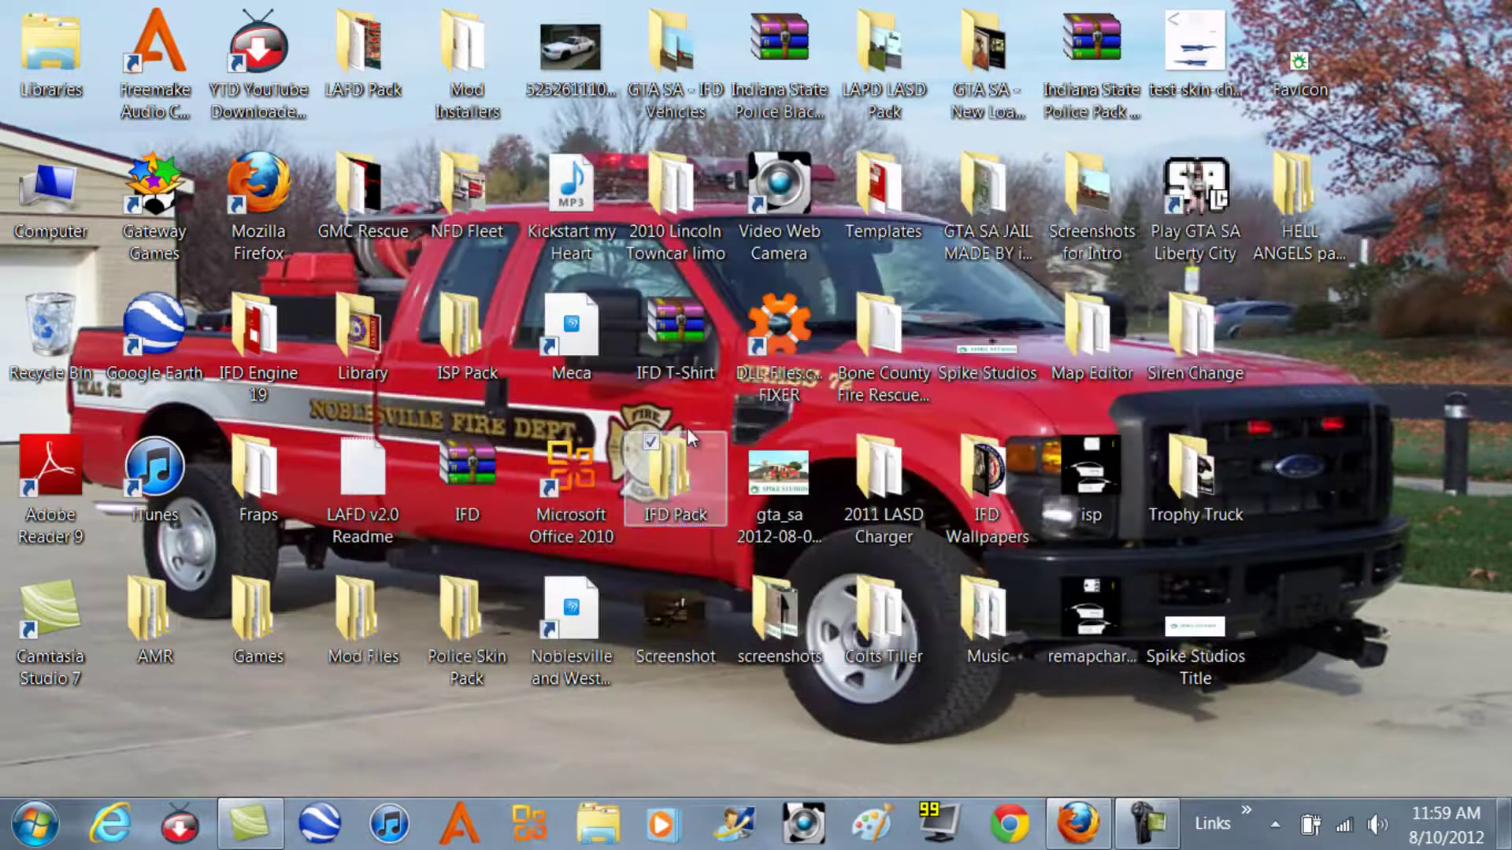
key("Return")
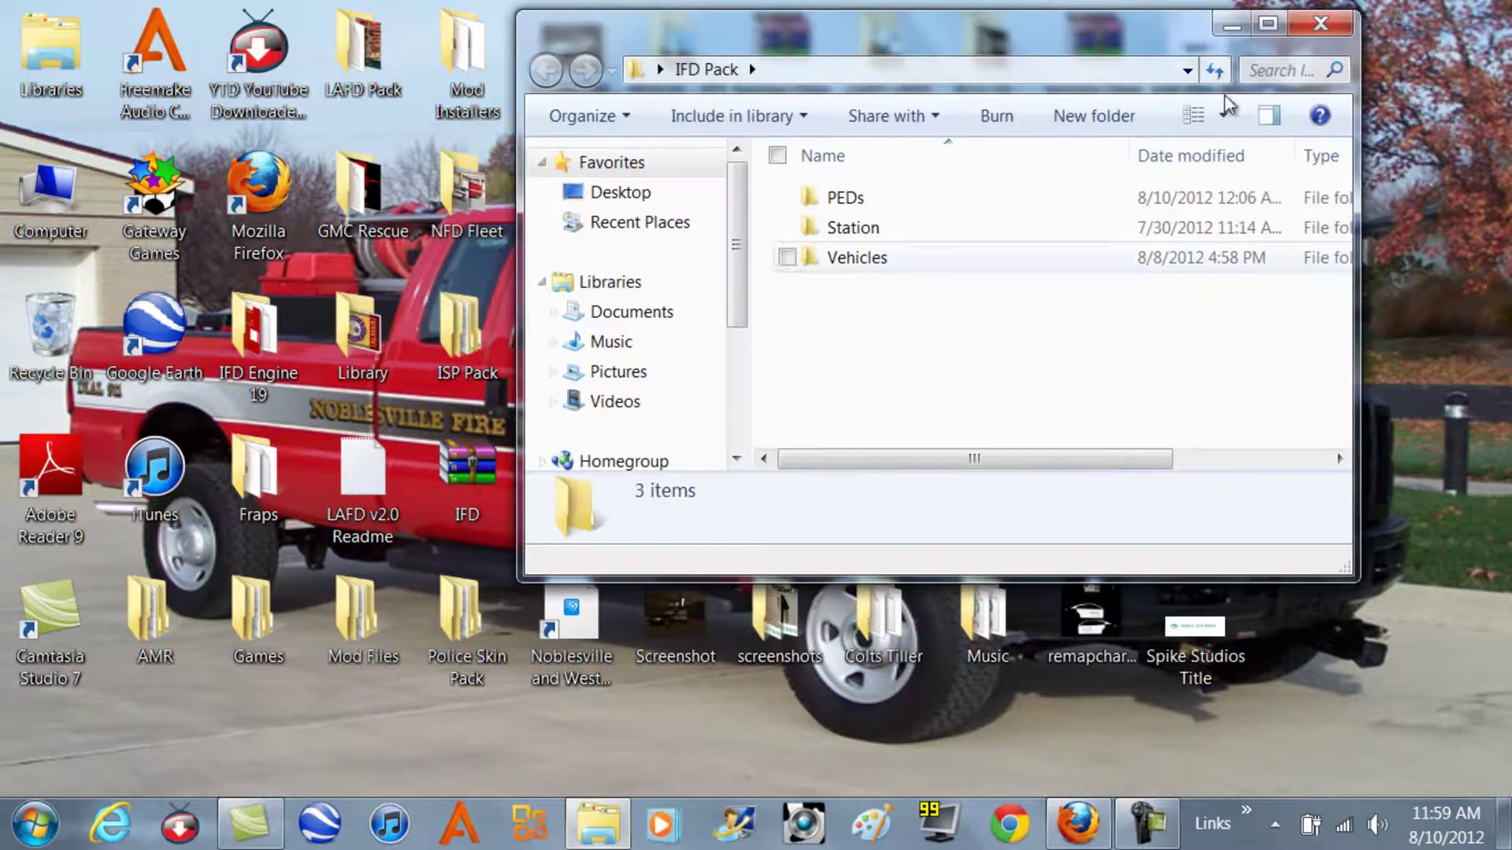
left_click(1318, 26)
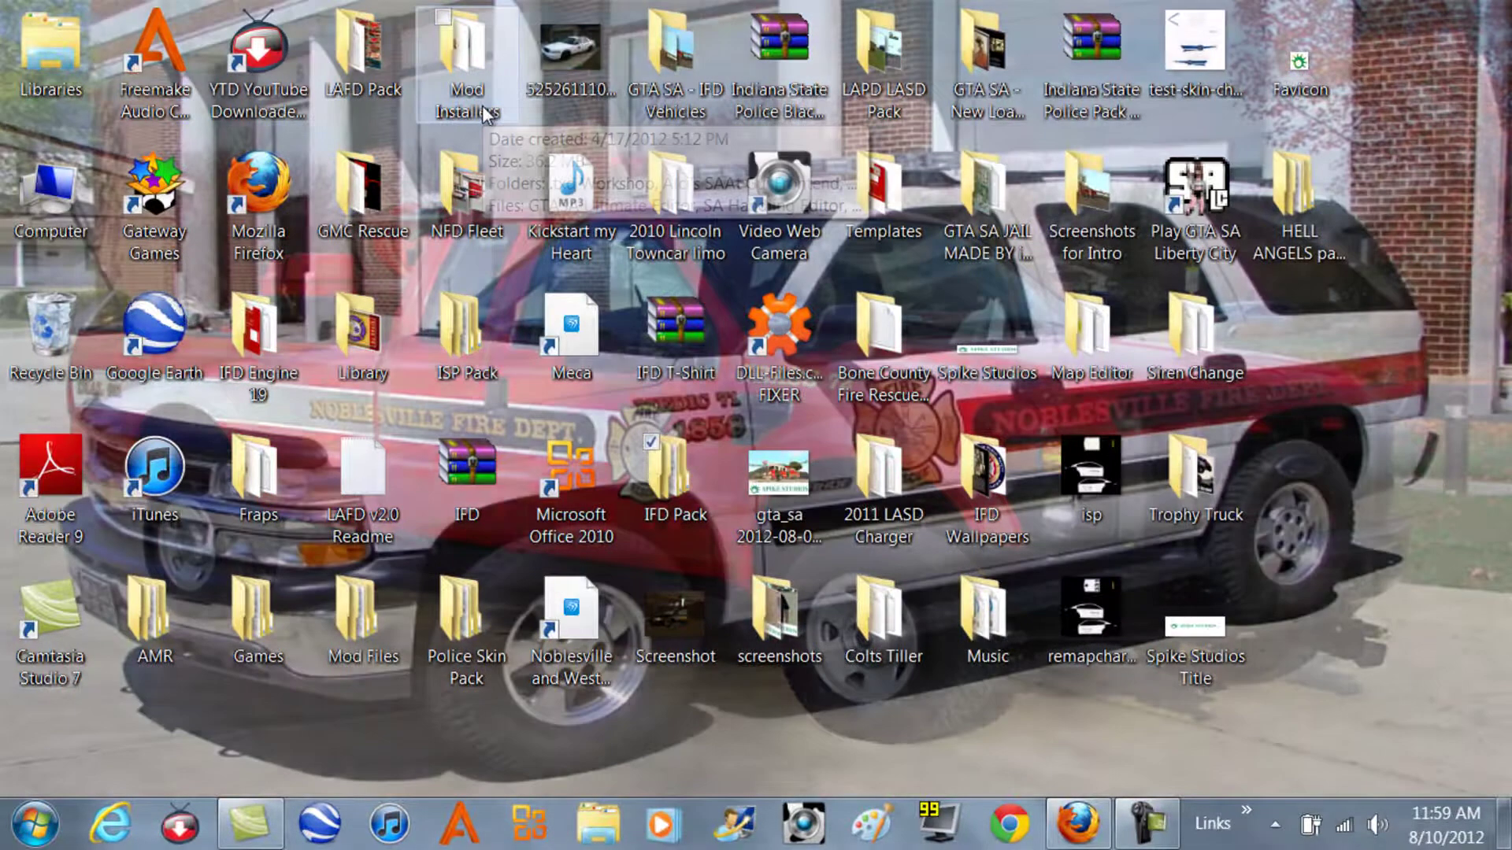
Step: Launch txdworkshop from Mod Installers > .txd Workshop and maximize its window
double_click(483, 107)
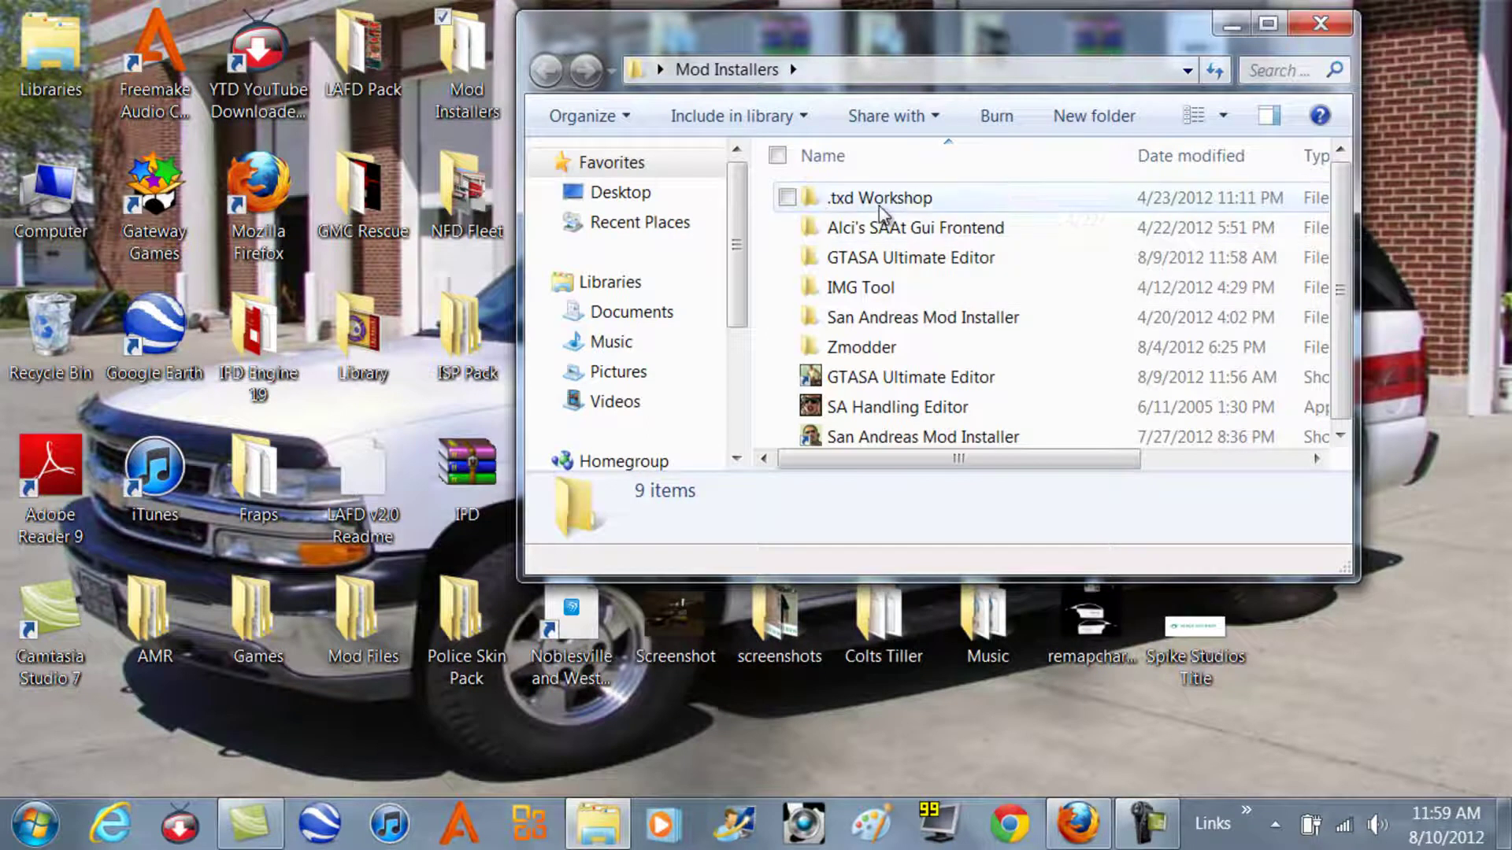
double_click(879, 203)
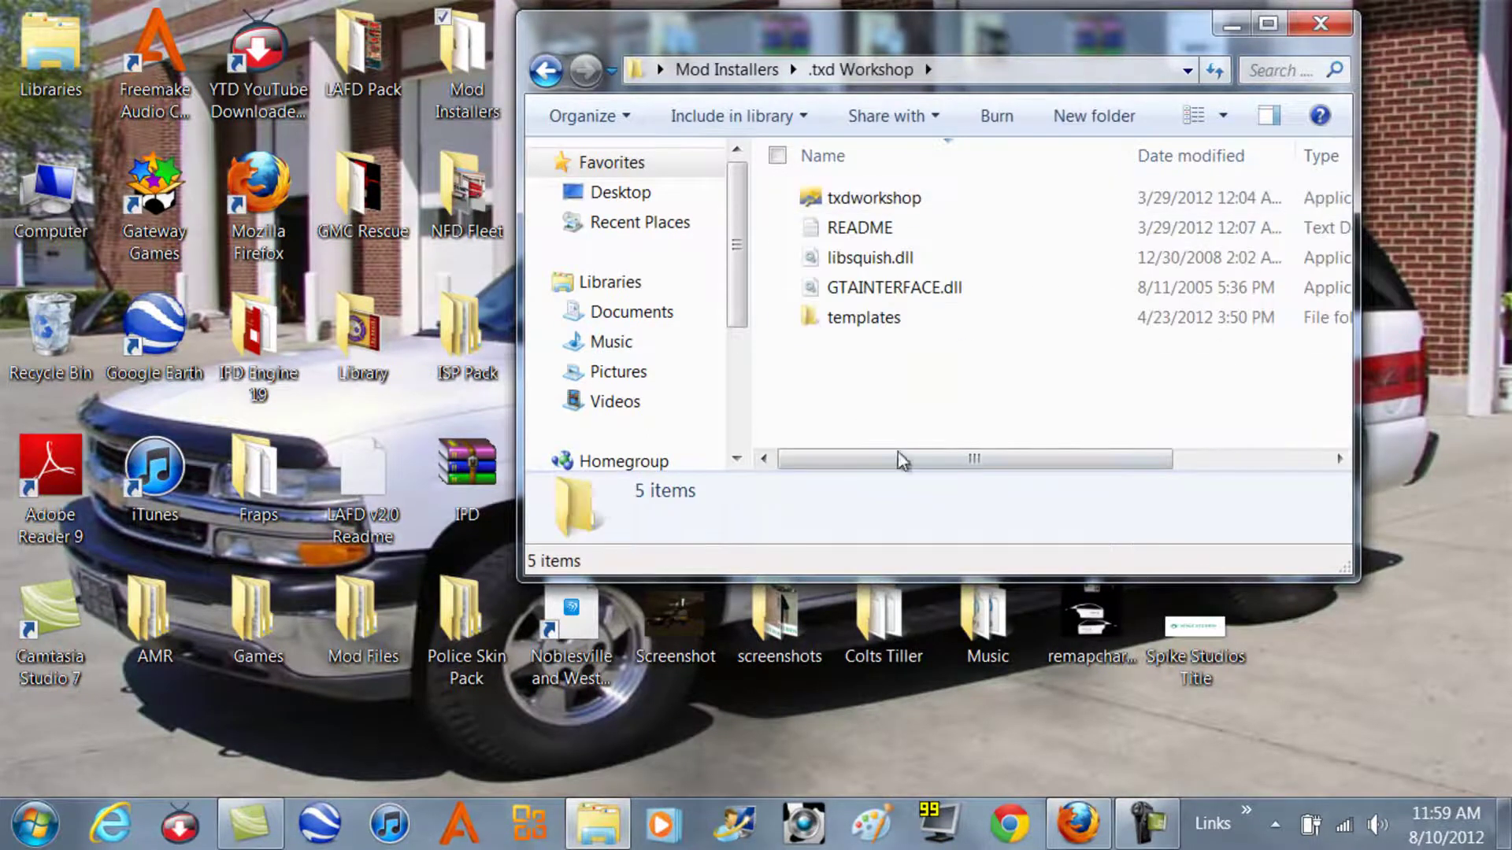
right_click(946, 194)
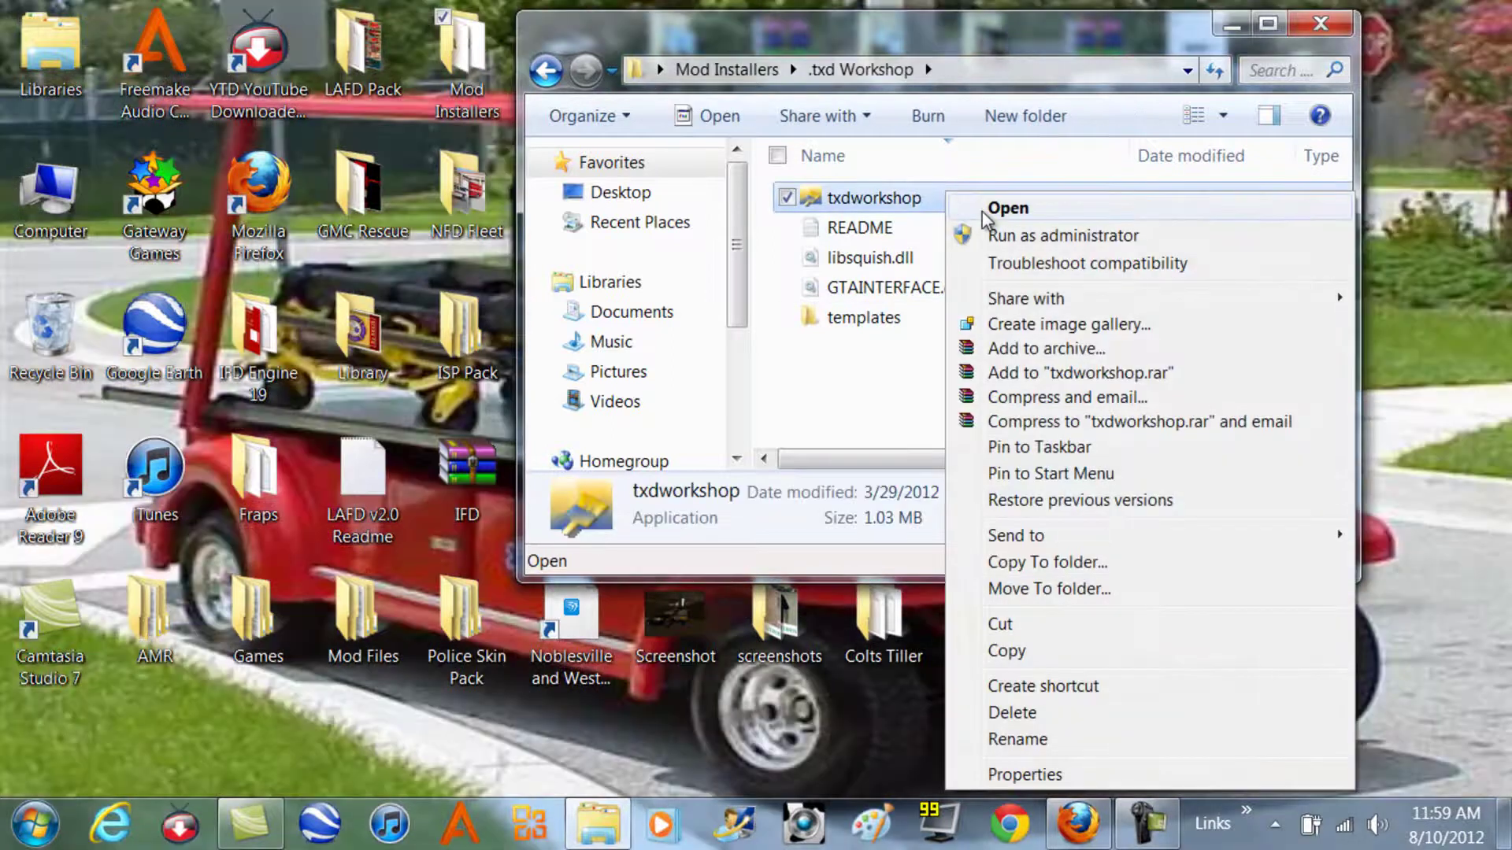
left_click(985, 211)
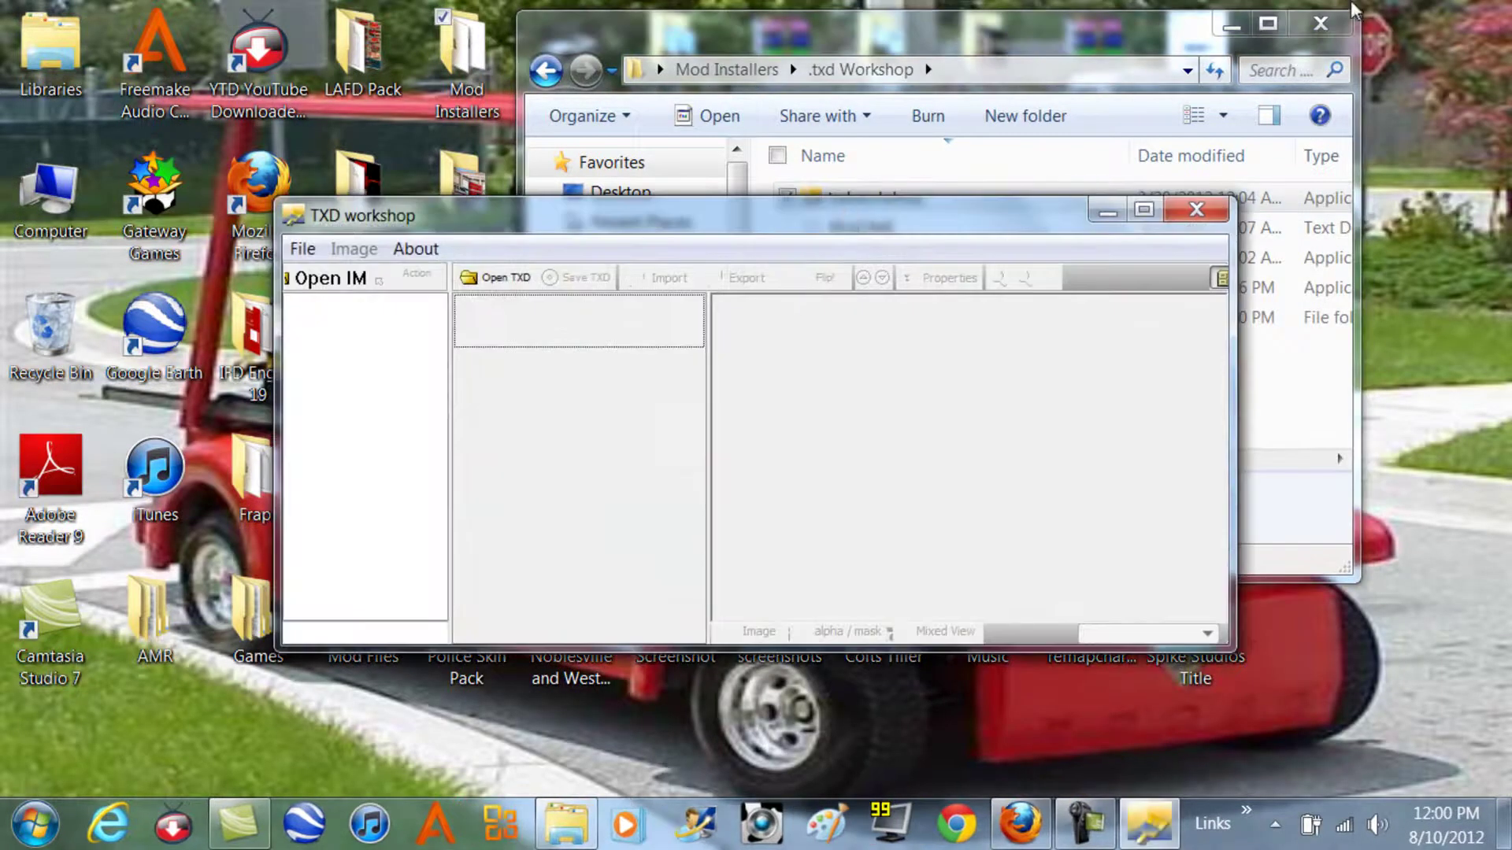
left_click(1321, 24)
double_click(1150, 227)
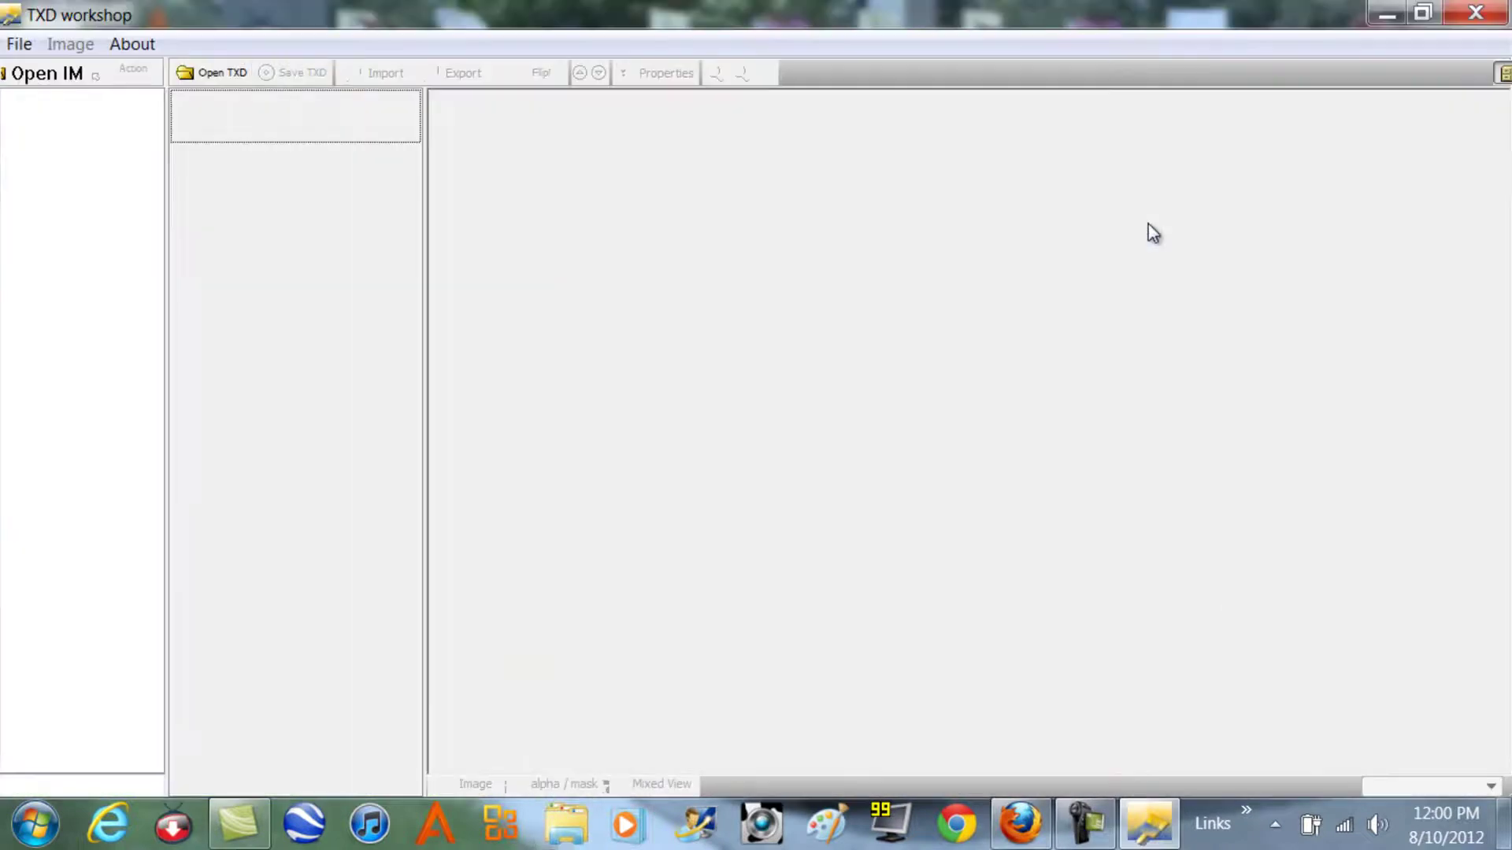
left_click(26, 52)
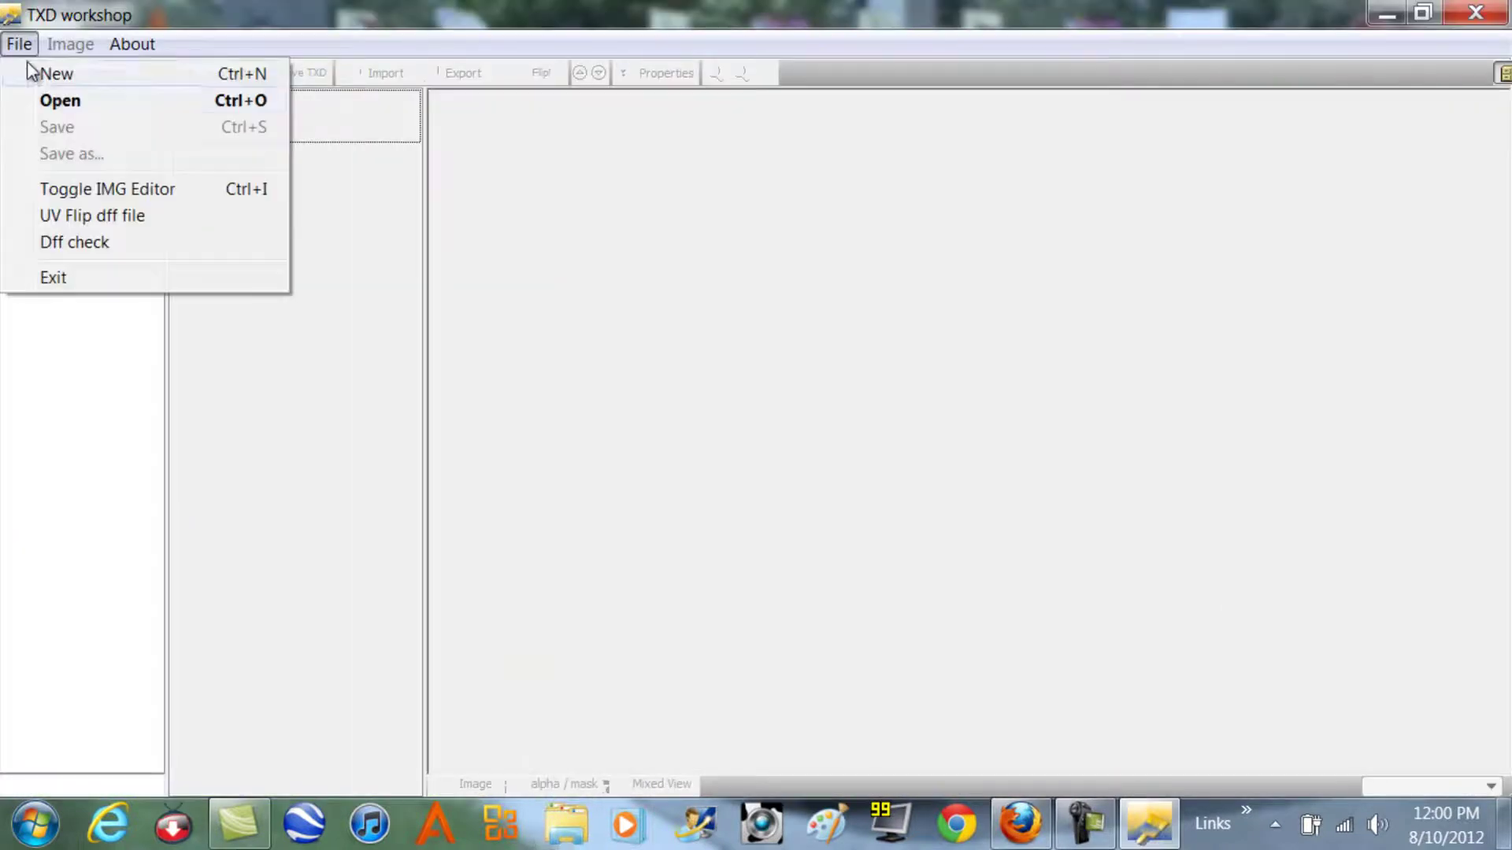
Step: Start opening a TXD file and navigate the Desktop into the IFD Pack folder
left_click(47, 98)
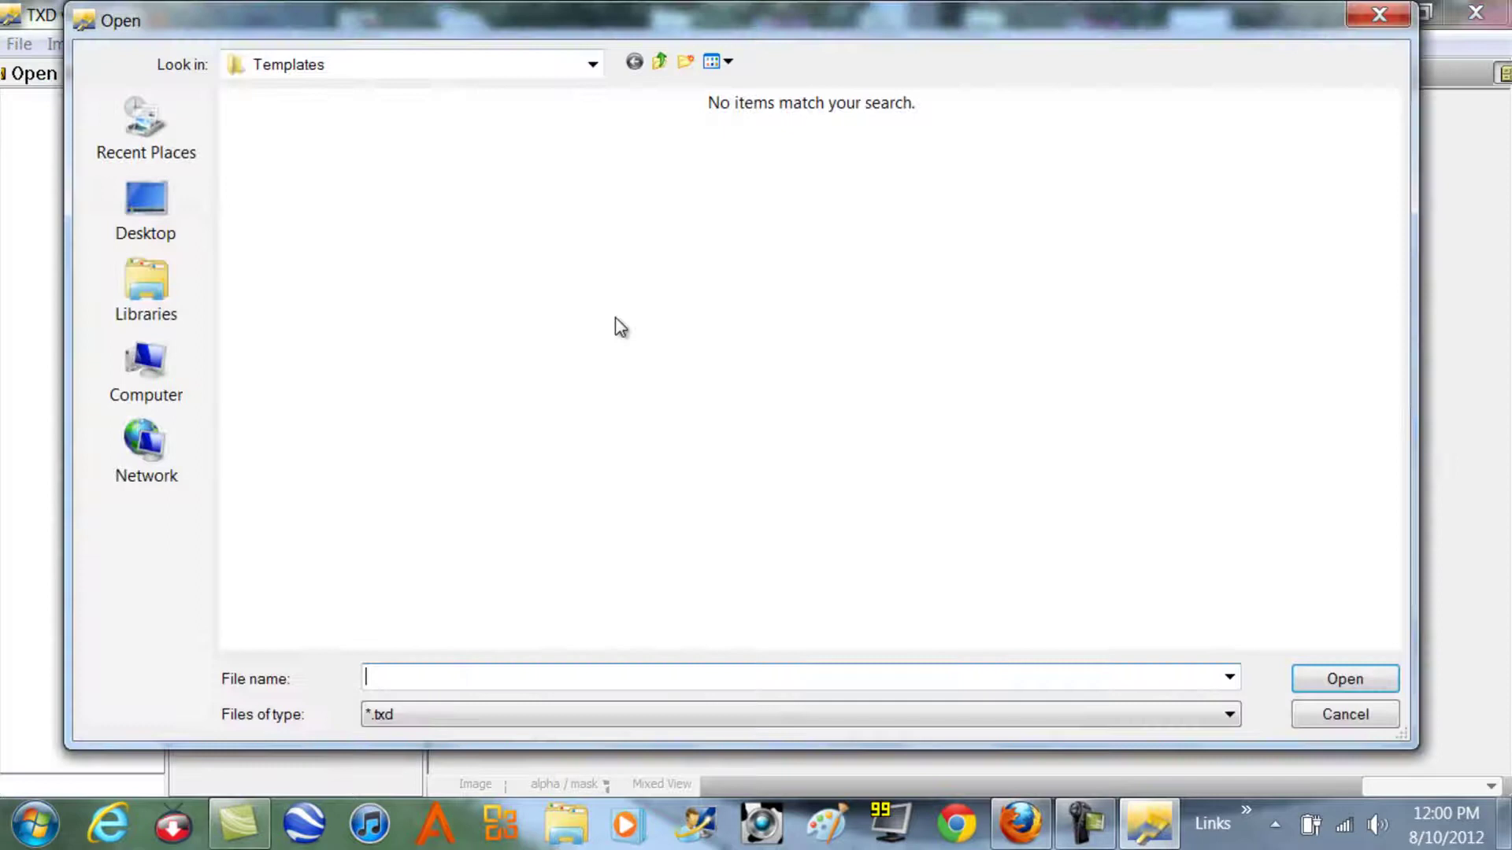
left_click(171, 185)
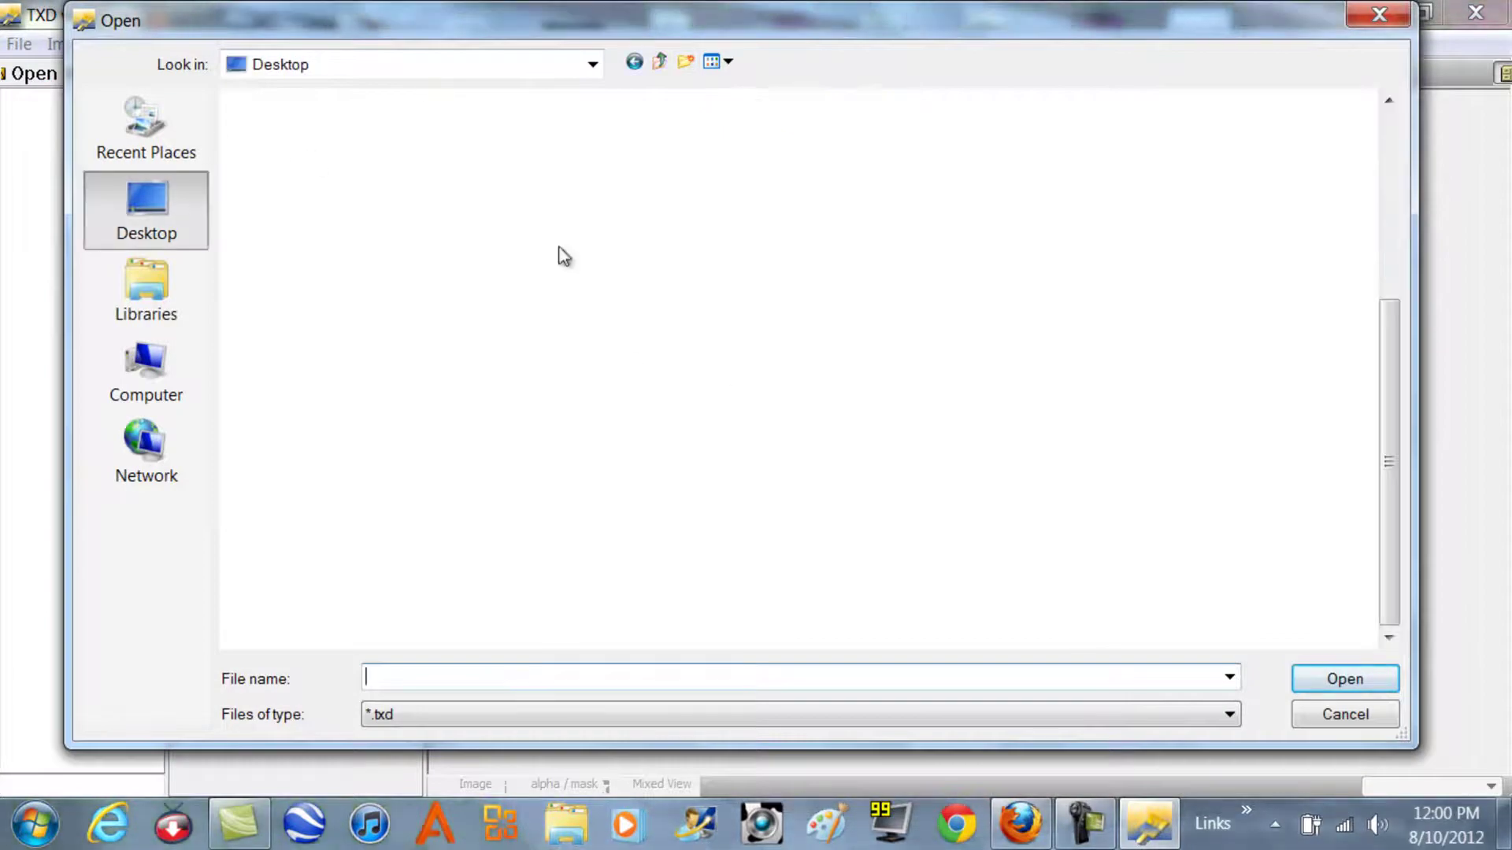
left_click(632, 457)
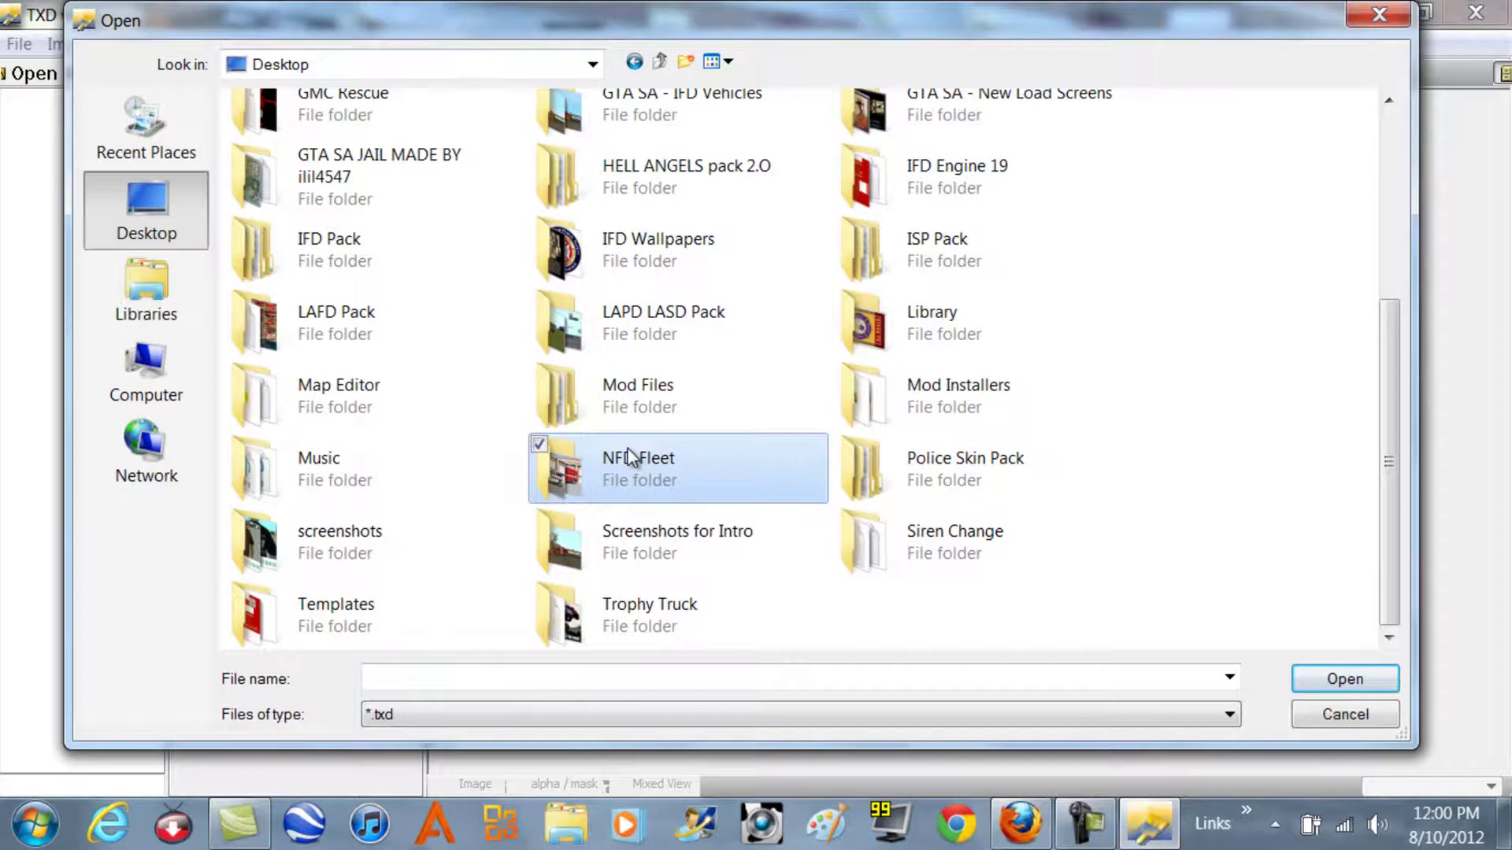
key("Up")
key("Up")
key("Up")
key("Up")
key("Up")
key("Up")
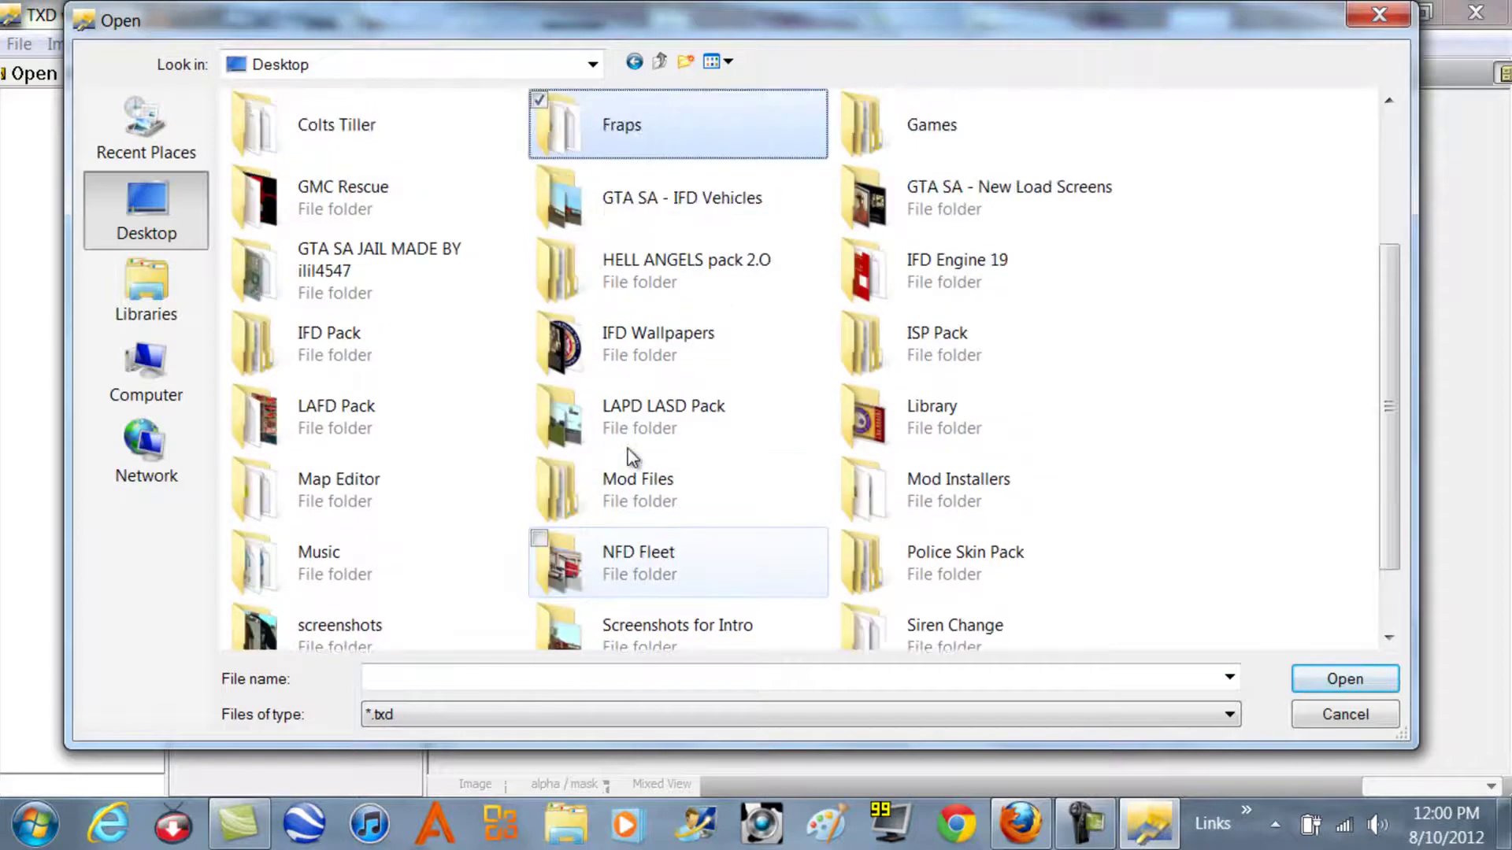
key("Down")
key("Down")
key("Up")
key("Up")
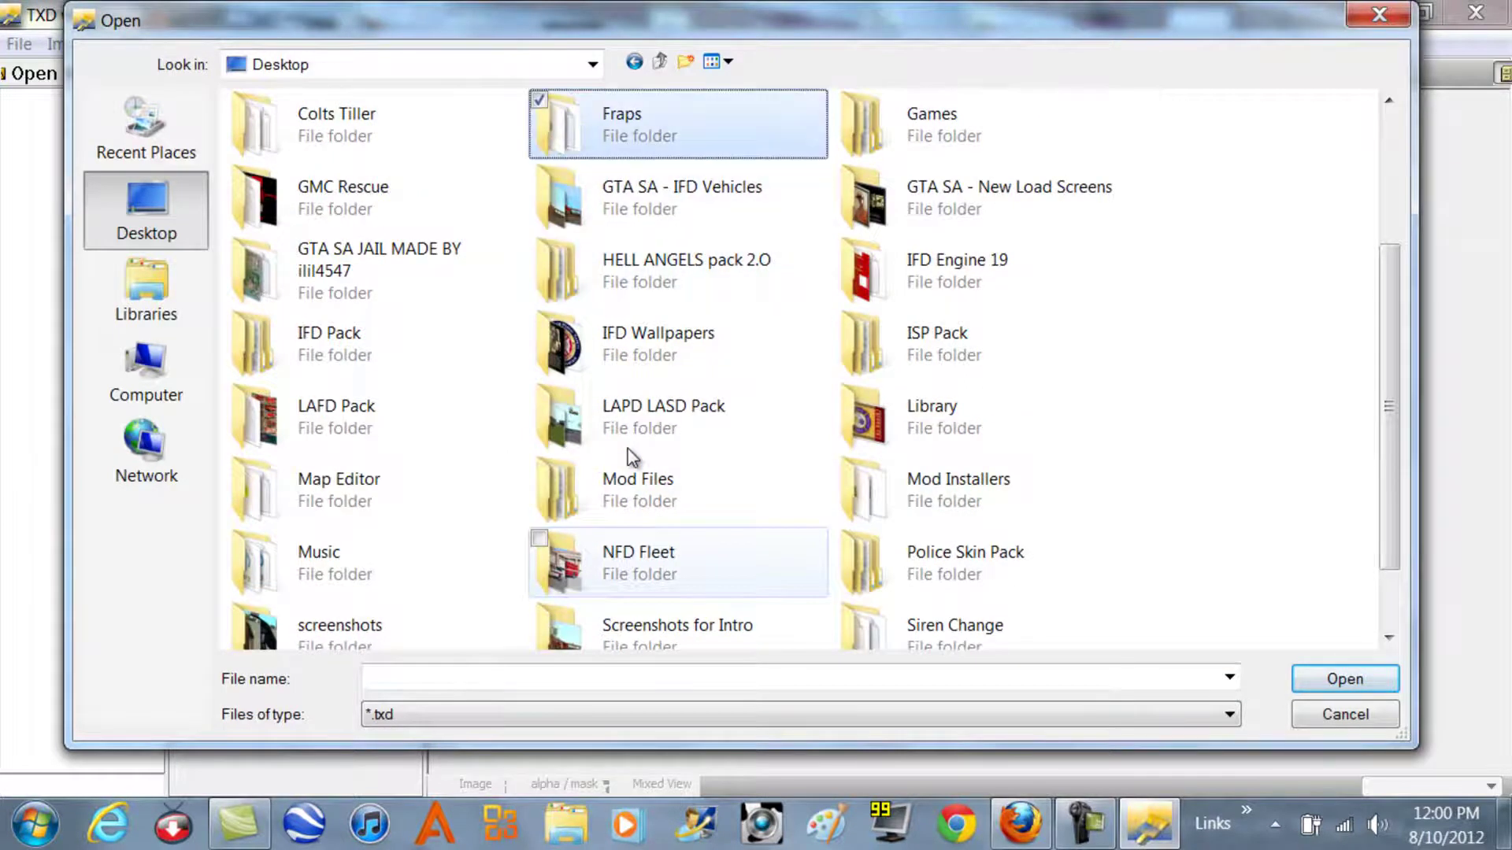
key("Up")
key("Up")
key("Up")
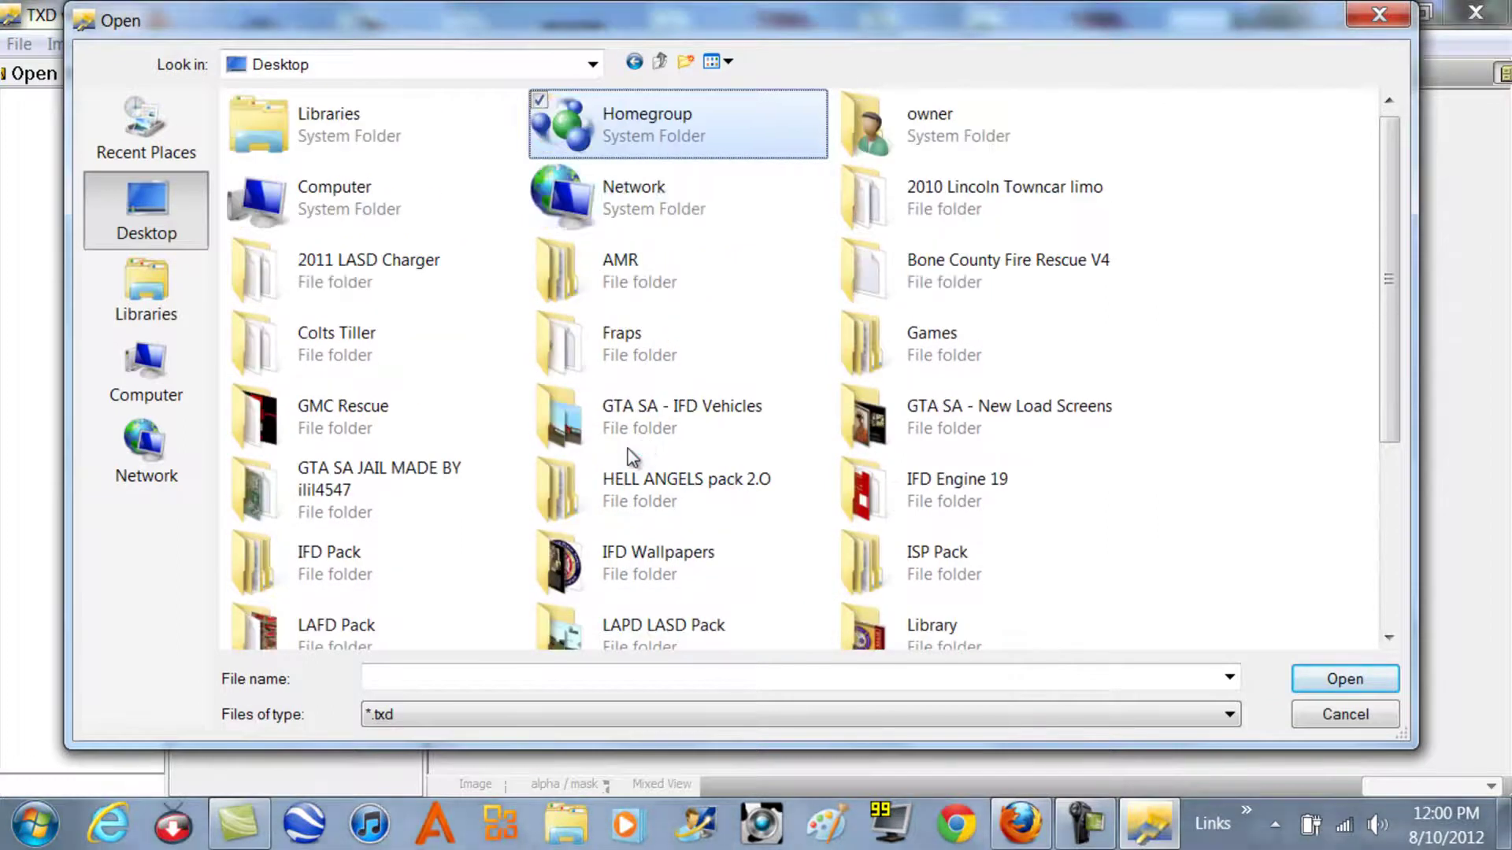
key("Down")
key("Down")
key("Down")
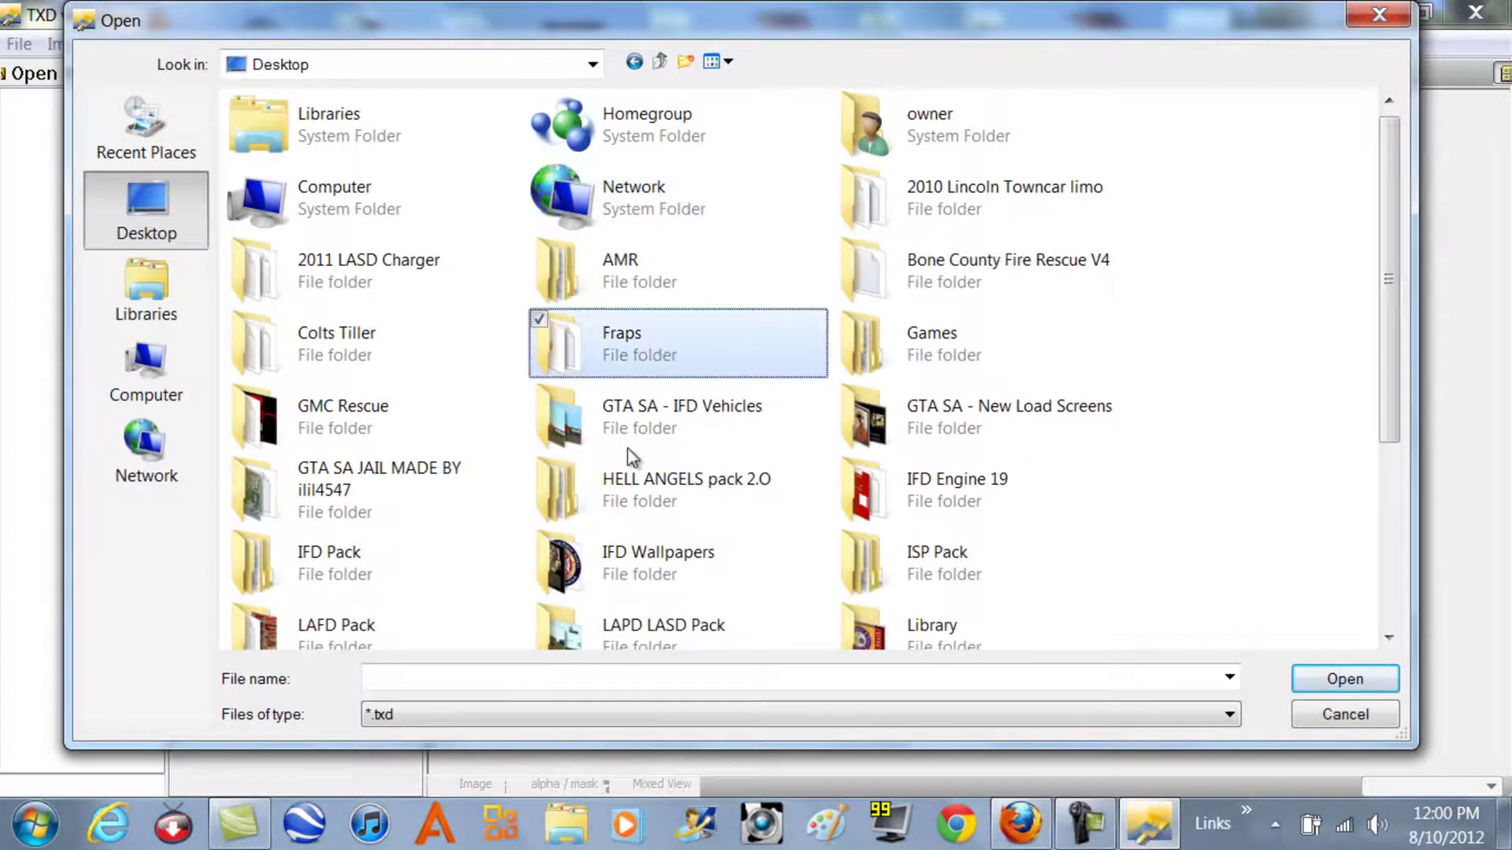
key("Down")
key("Down")
key("Down")
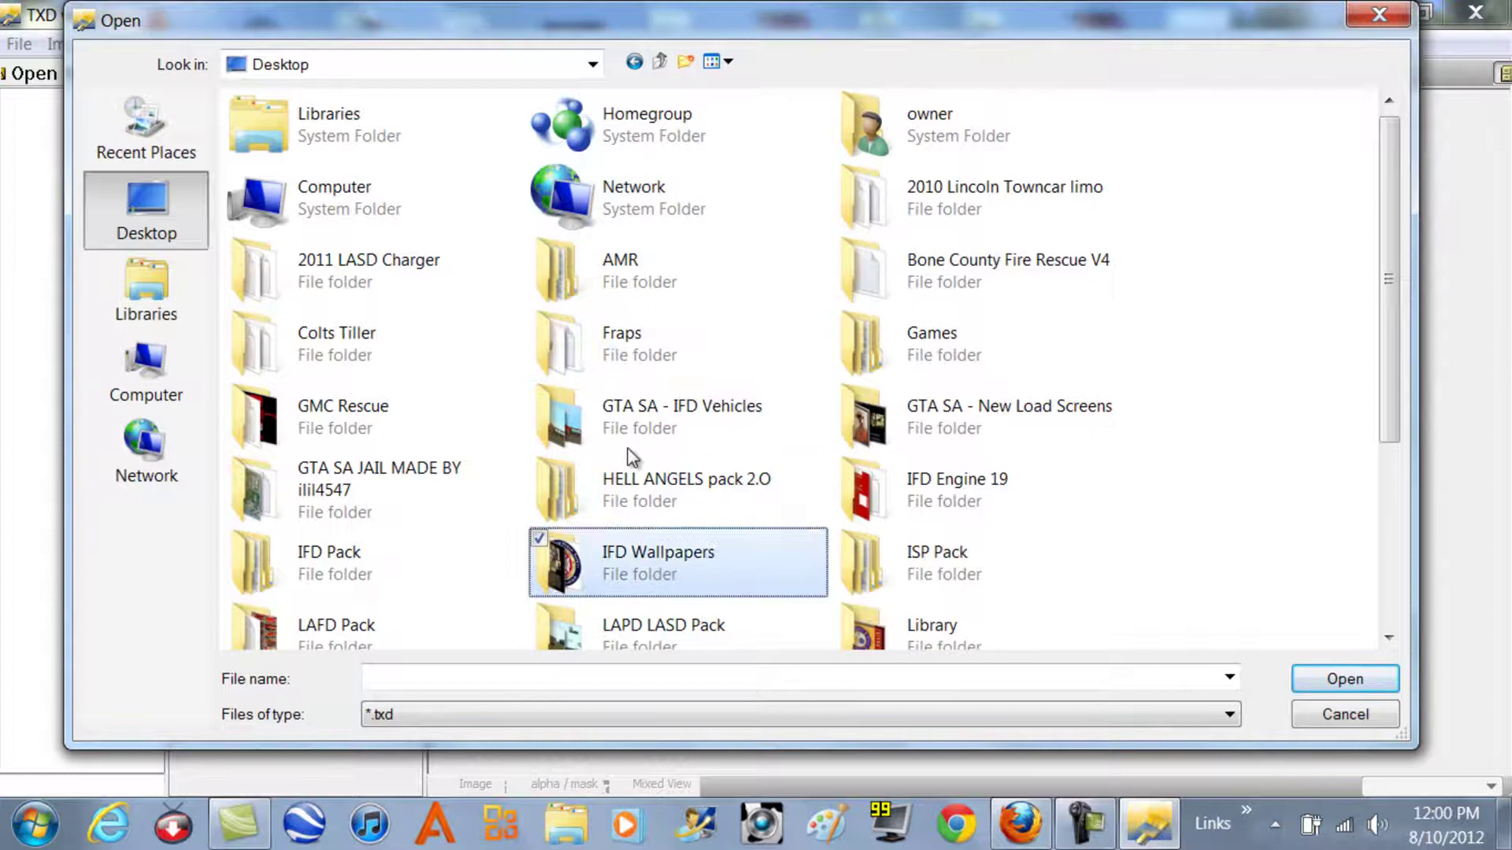
key("Down")
key("Down")
key("Down")
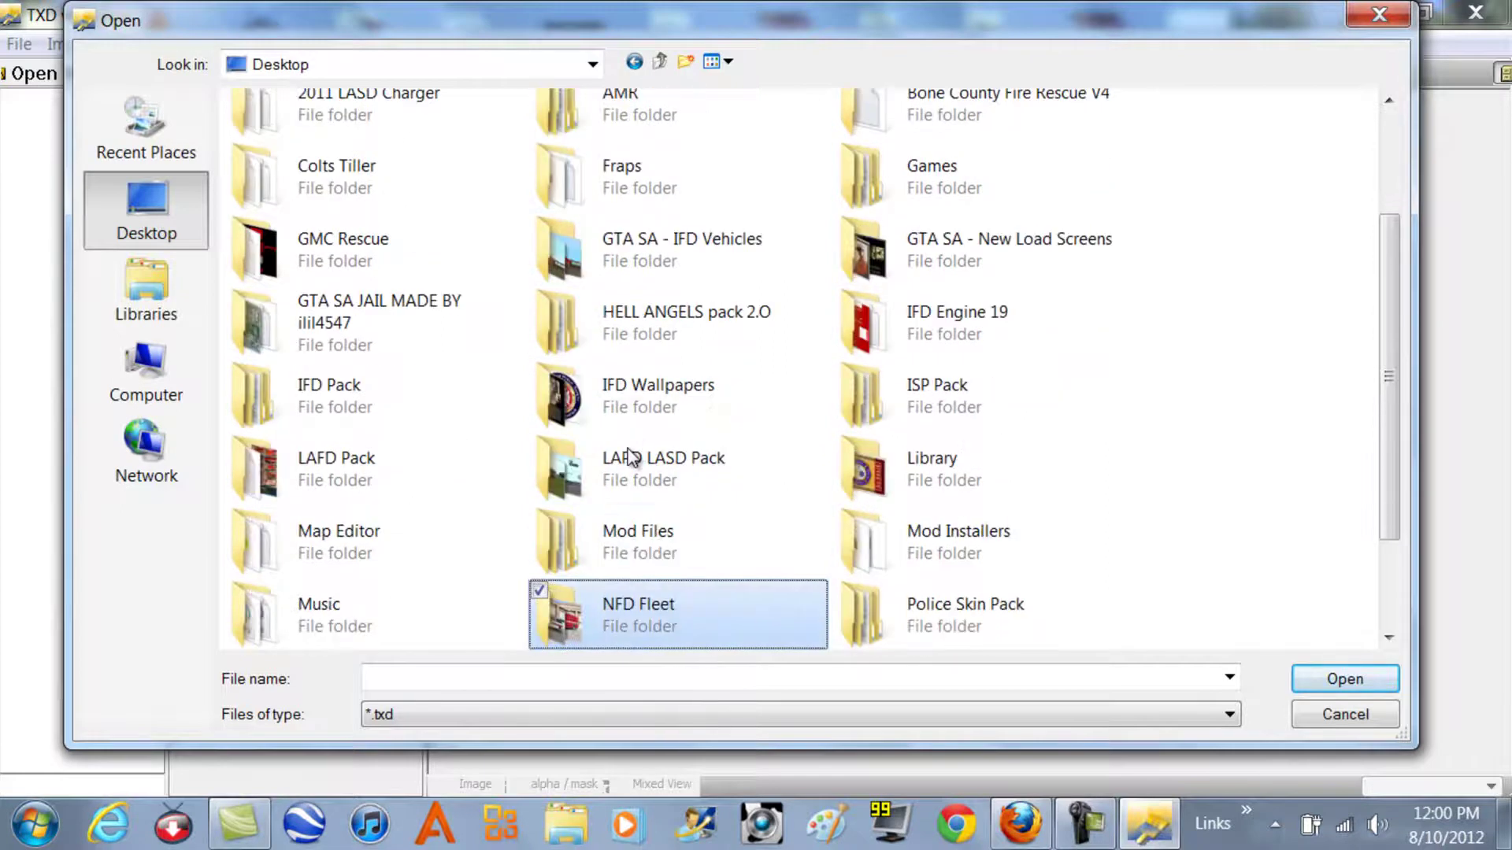
key("Up")
key("Up")
key("Down")
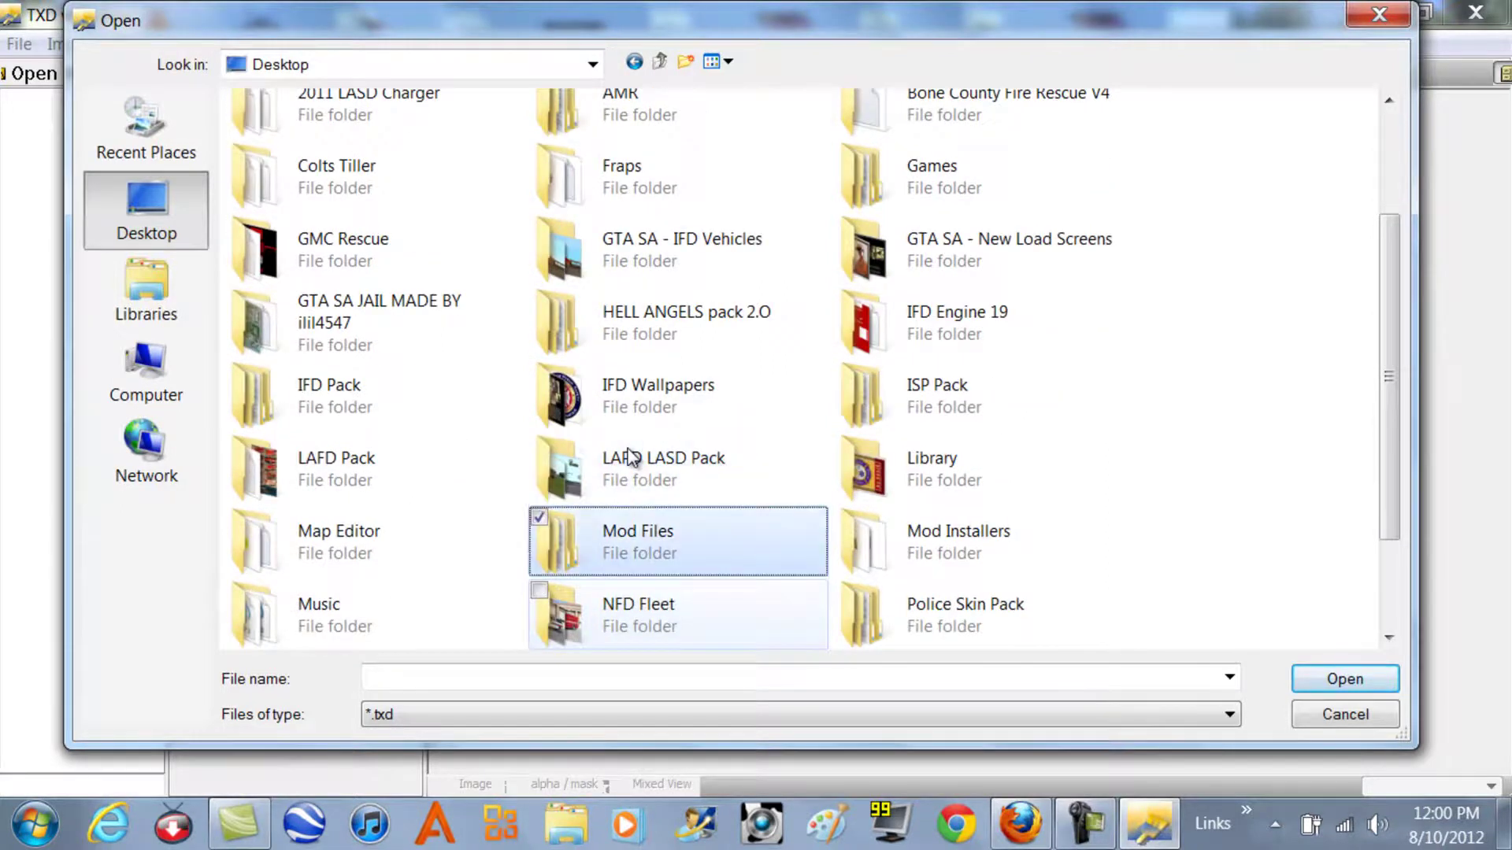
key("Up")
key("Up")
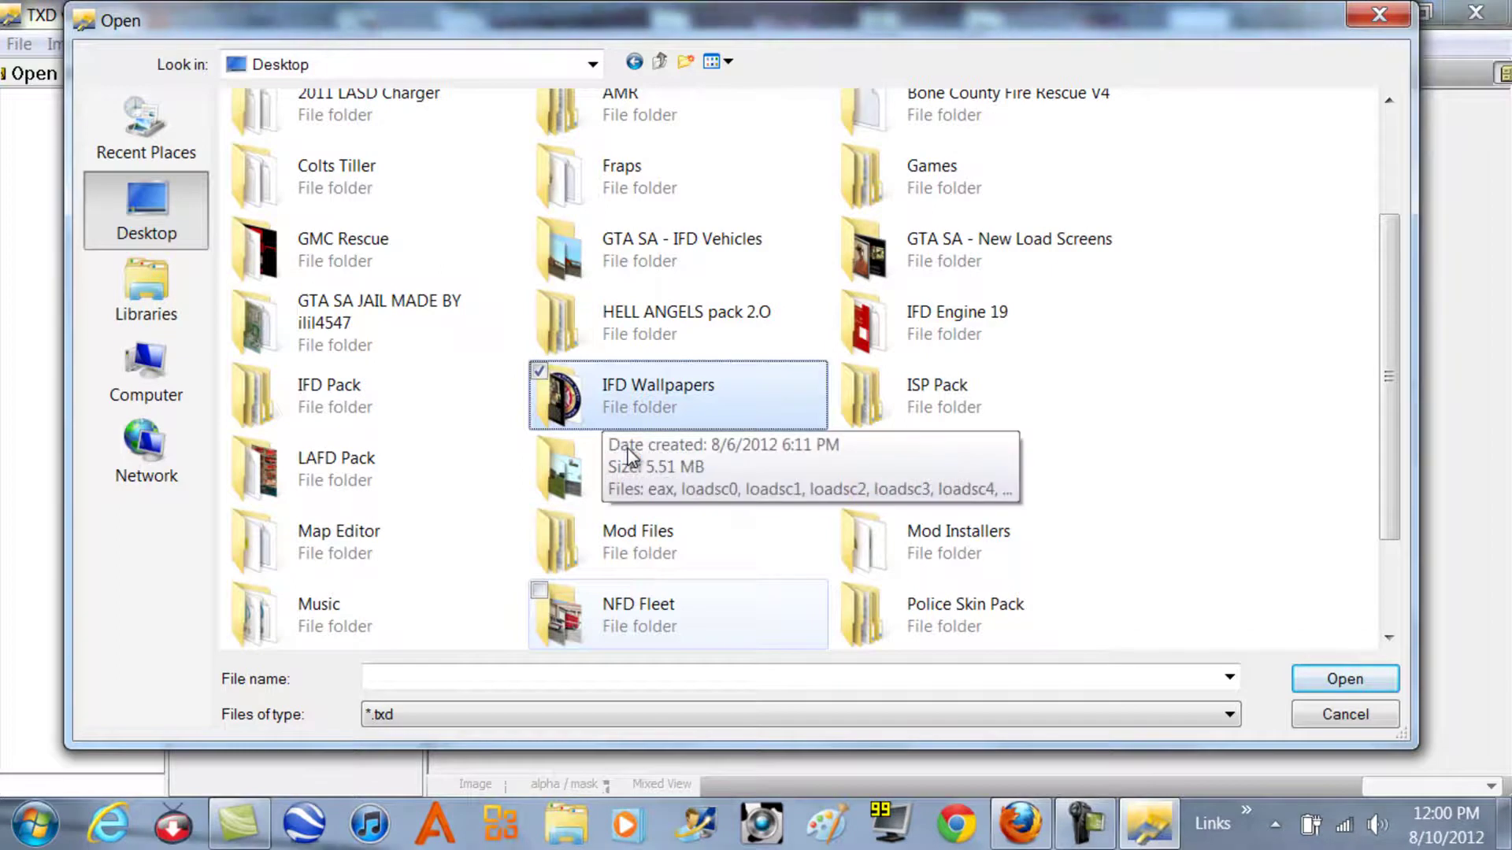
key("Left")
key("Return")
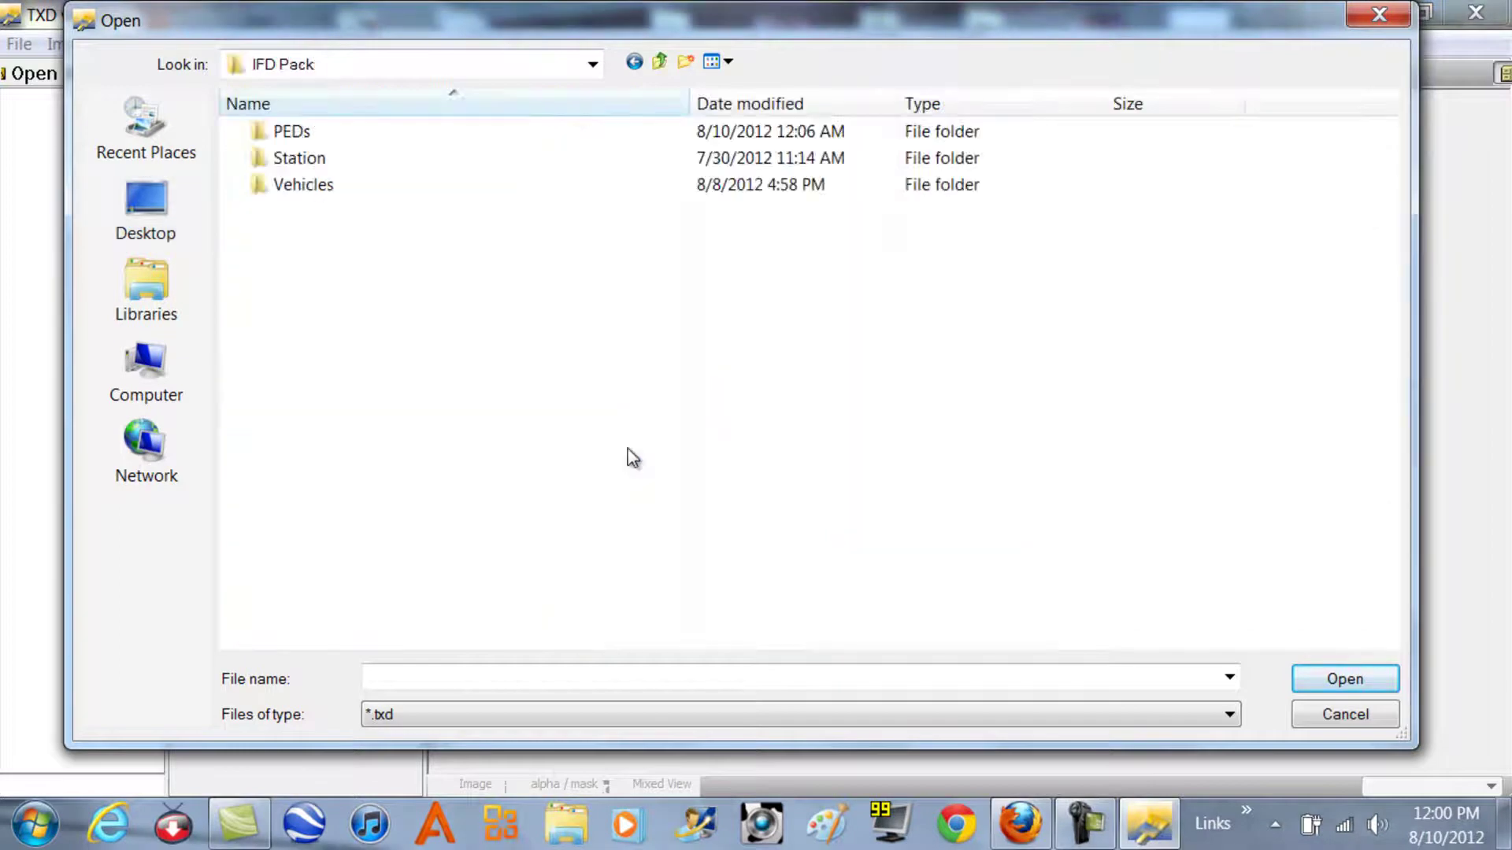
Step: Go into Vehicles > Tiller-Ladder 7 and select linerun.txd
key("Down")
key("Down")
key("Down")
key("Return")
key("Down")
key("Down")
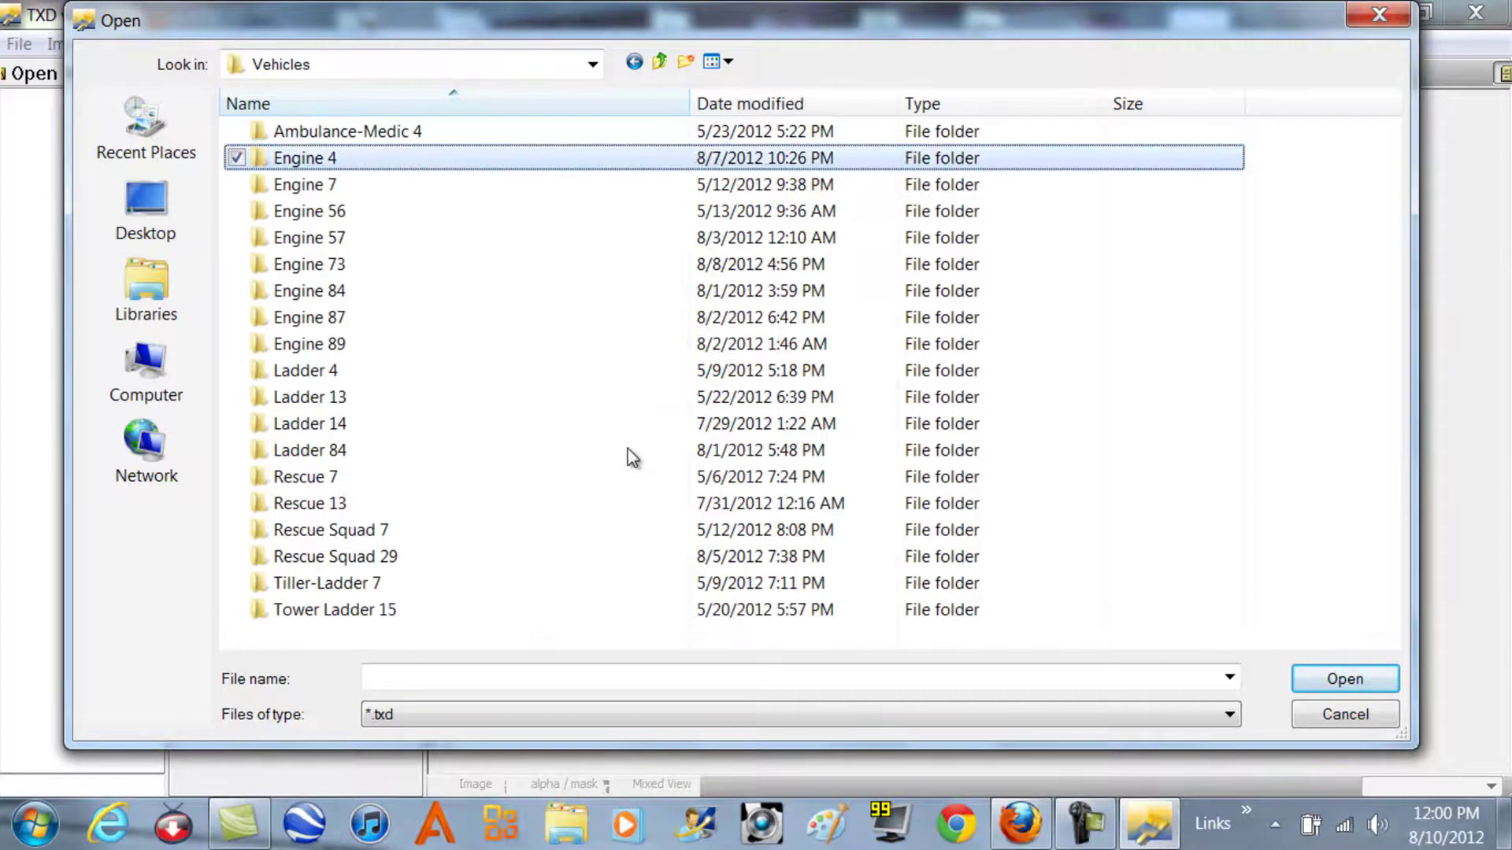
key("Down")
key("Down")
key("Down")
key("Down")
key("Down")
key("Down")
key("Down")
key("Down")
key("Down")
key("Down")
key("Down")
key("Up")
key("Up")
key("Up")
key("Up")
key("Up")
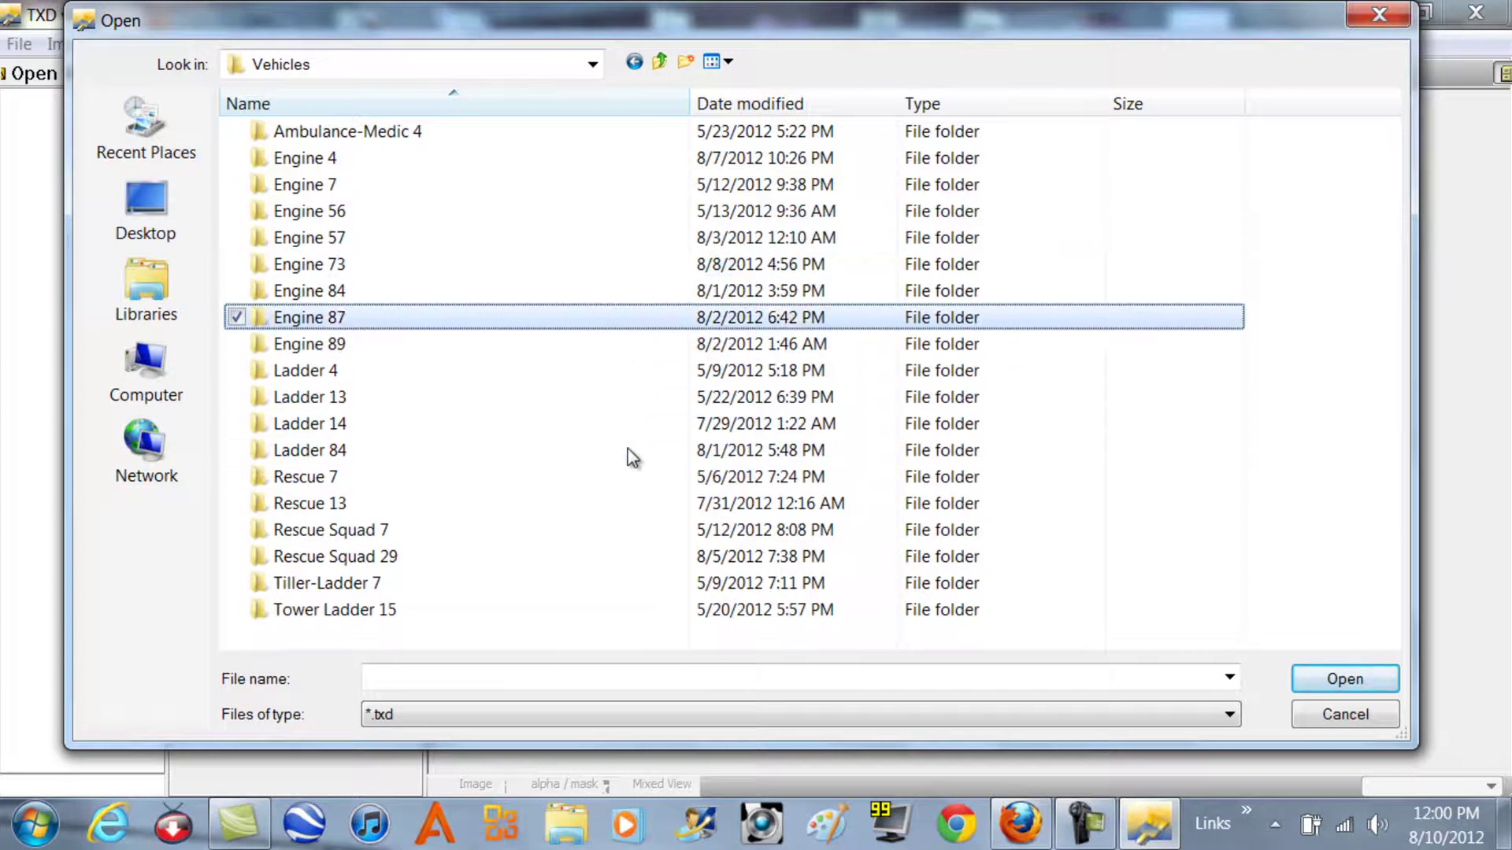
key("Up")
key("Up")
key("Down")
key("Down")
key("Down")
key("Down")
key("Down")
key("Down")
key("Down")
key("Down")
key("Down")
key("Down")
key("Down")
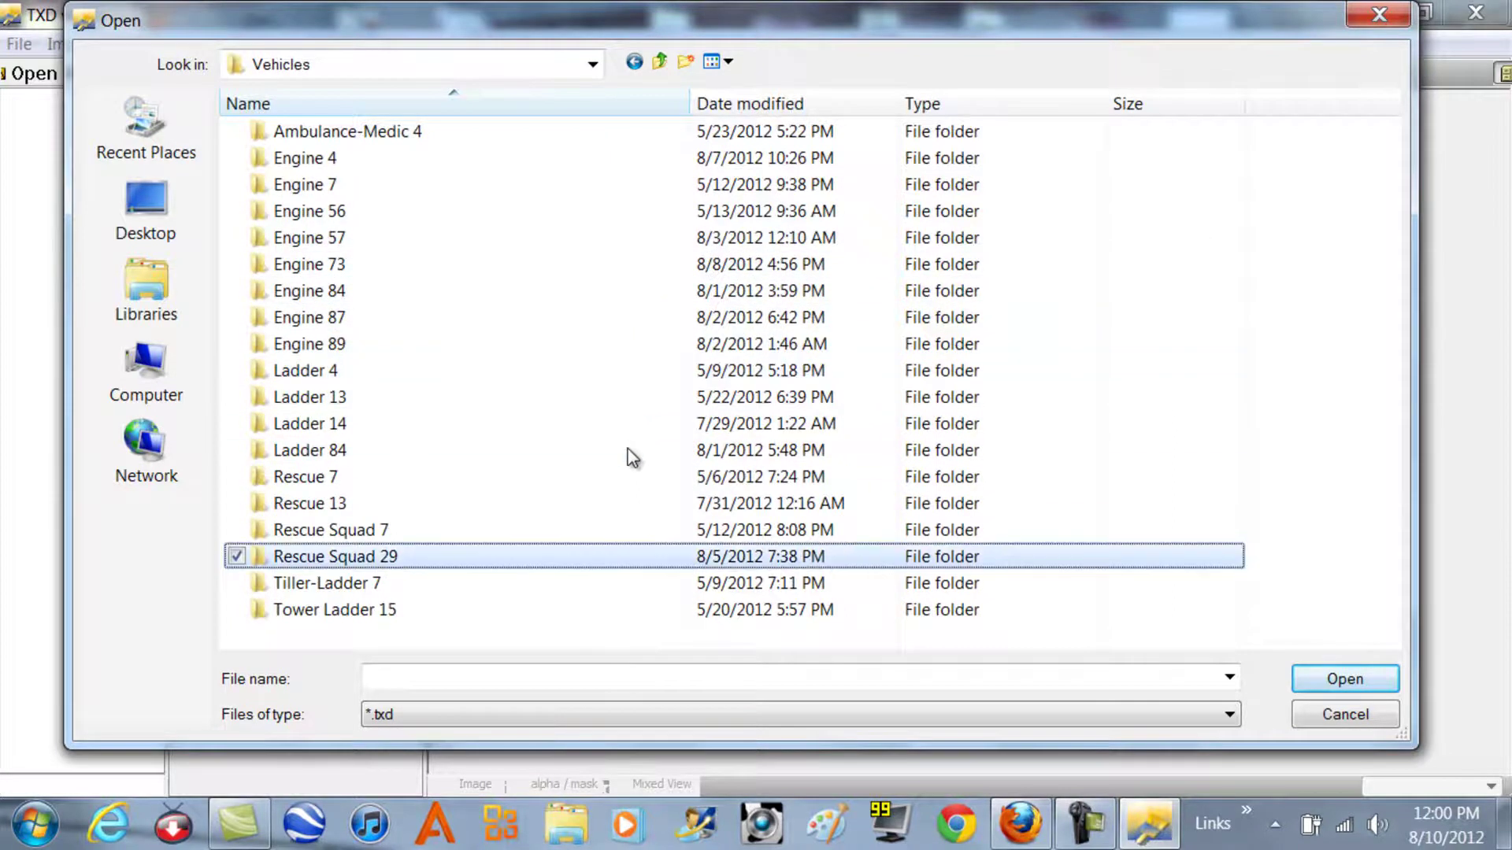
key("Down")
key("Return")
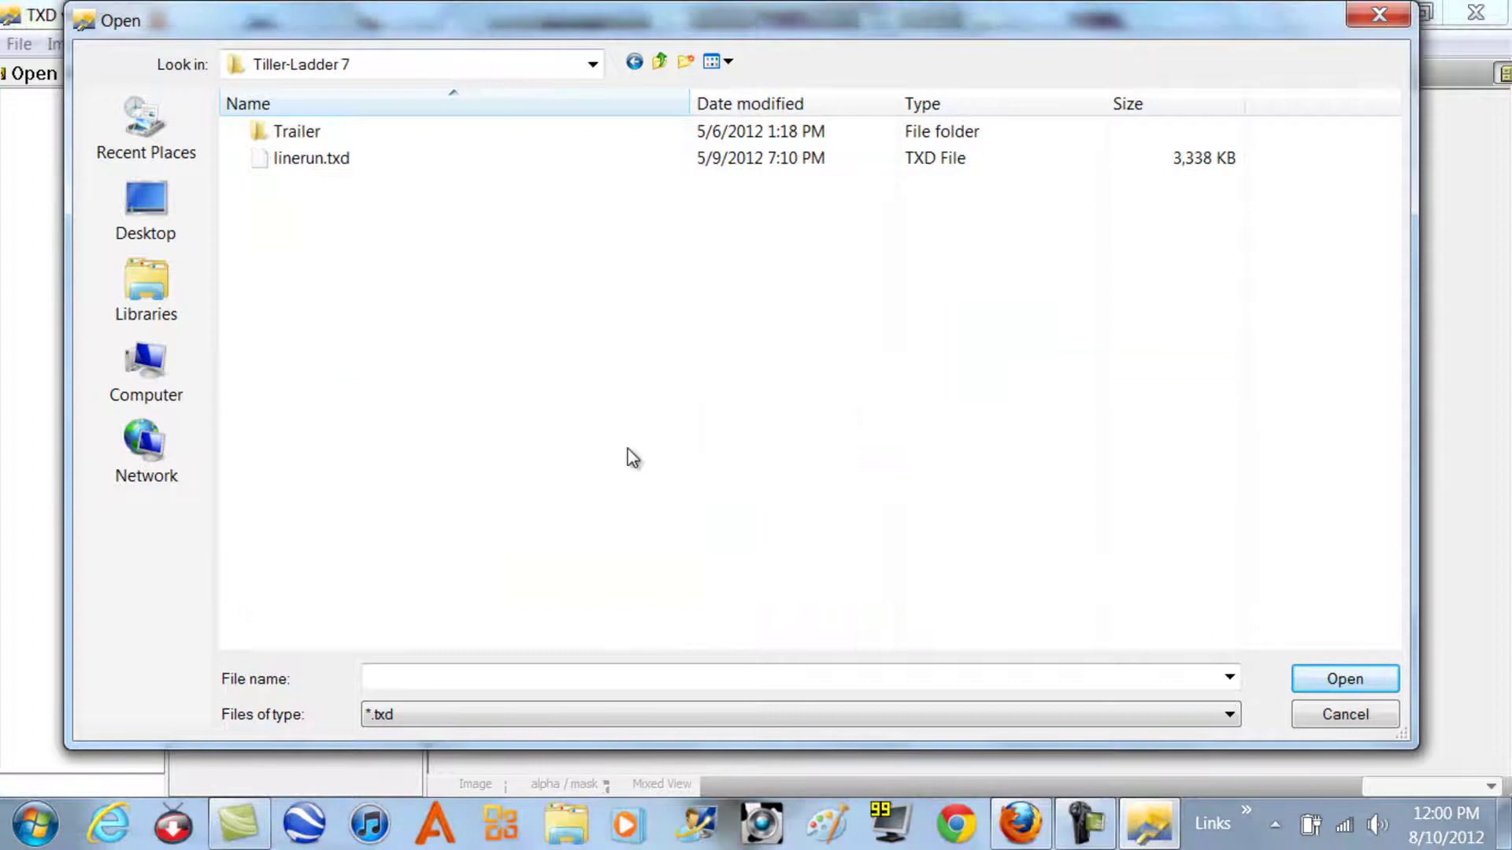
key("Down")
key("Down")
Step: Open linerun.txd, select its 2048×2048 'template' texture and pan across the fire truck artwork
key("Return")
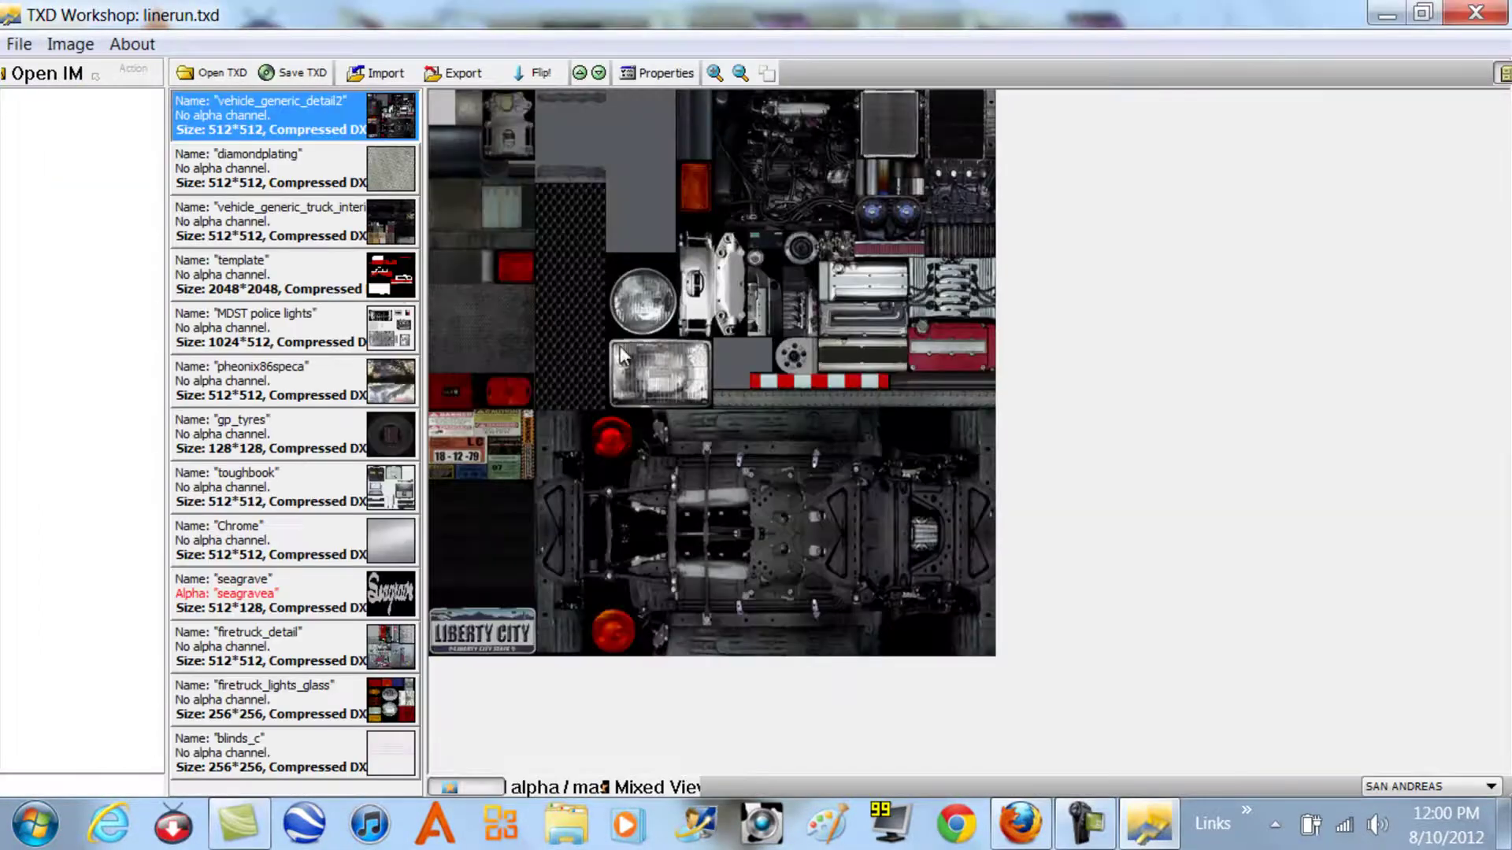
left_click(310, 277)
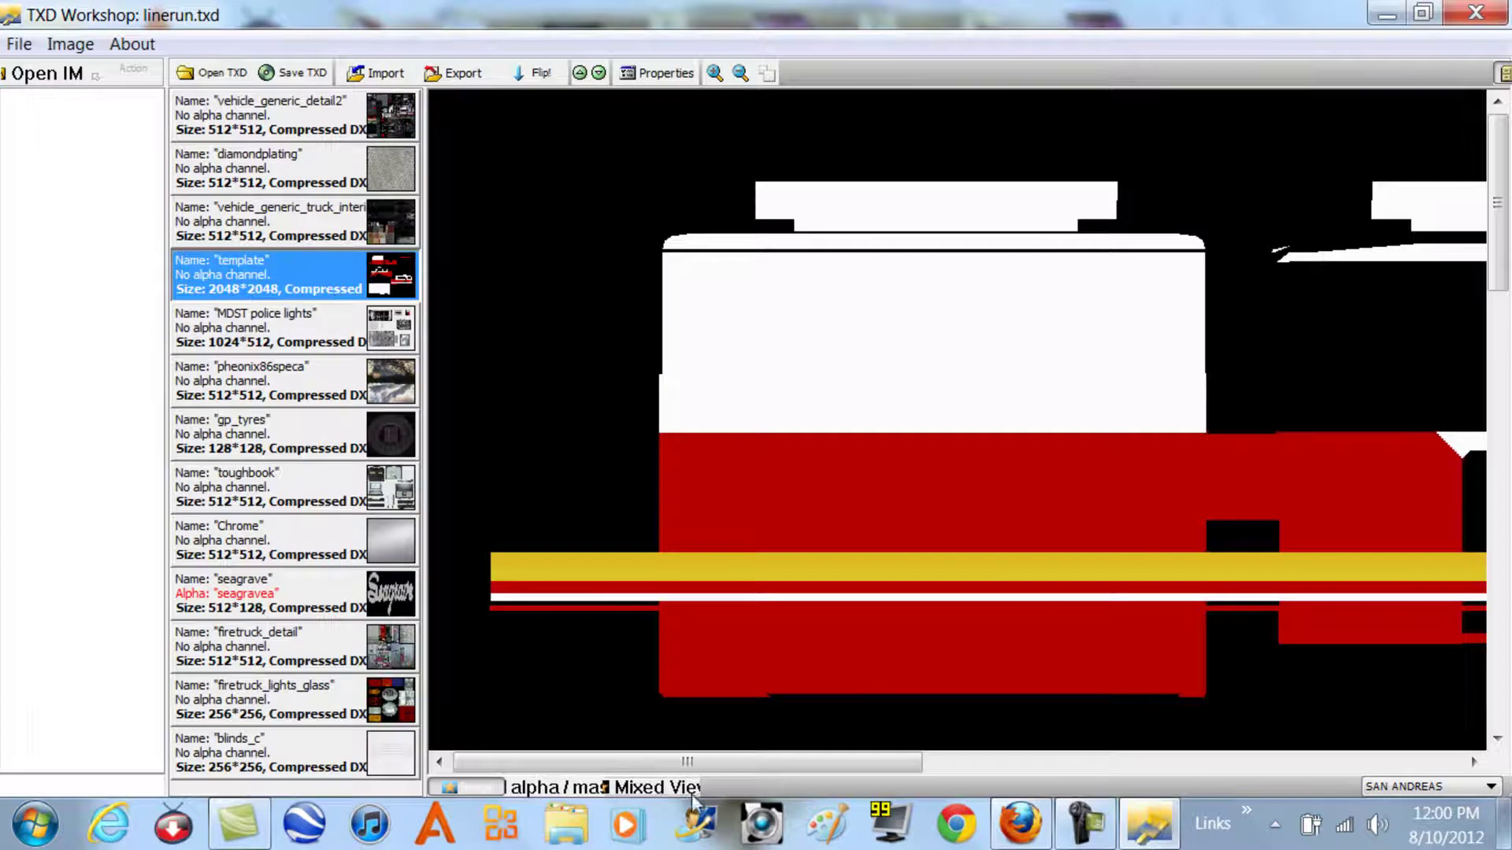
left_click_drag(730, 756, 957, 847)
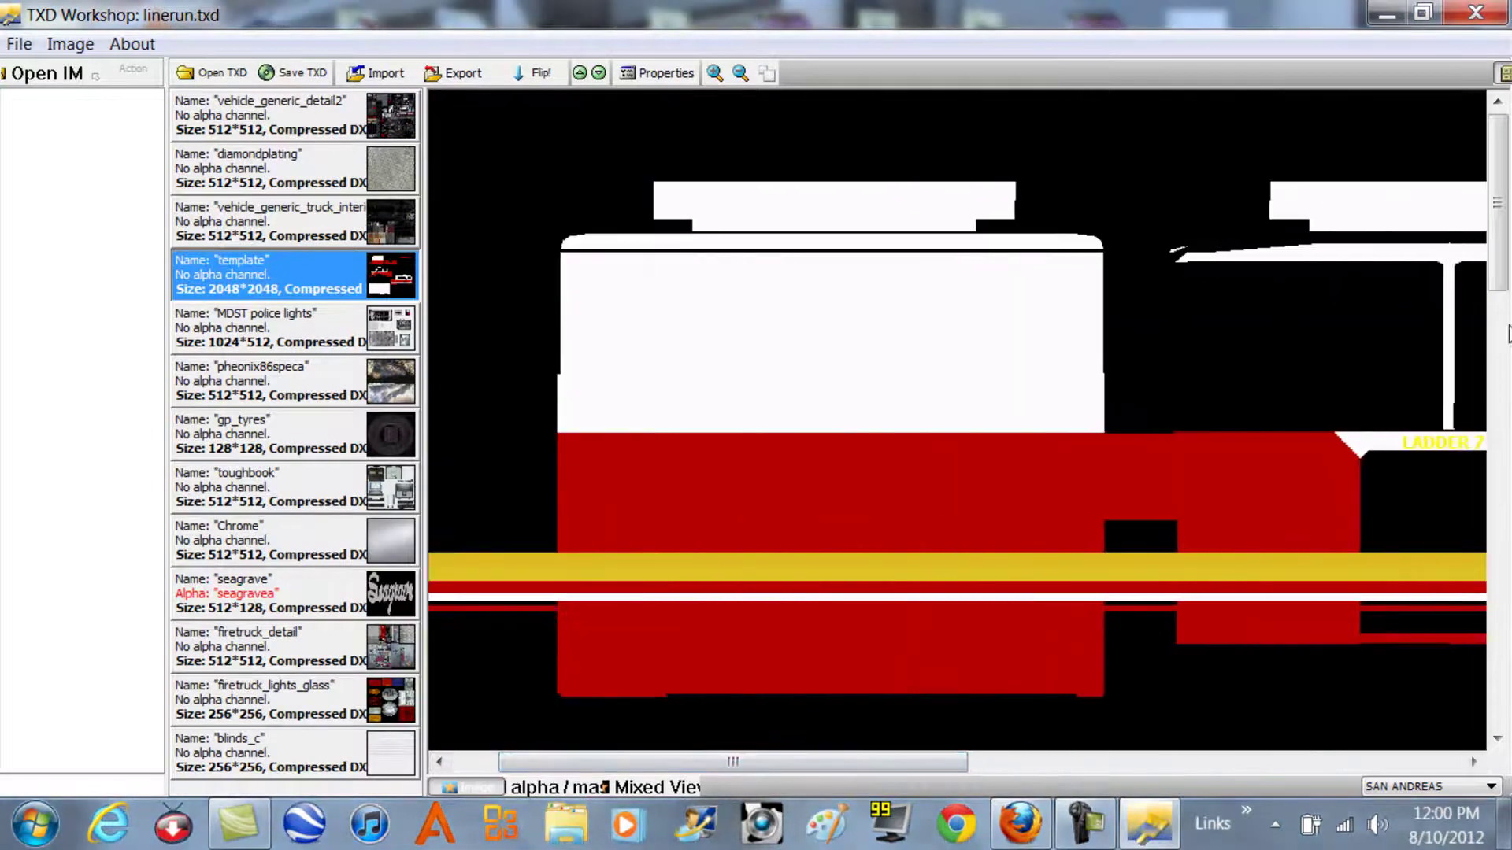
left_click_drag(1495, 280, 1470, 441)
left_click_drag(820, 756, 1358, 758)
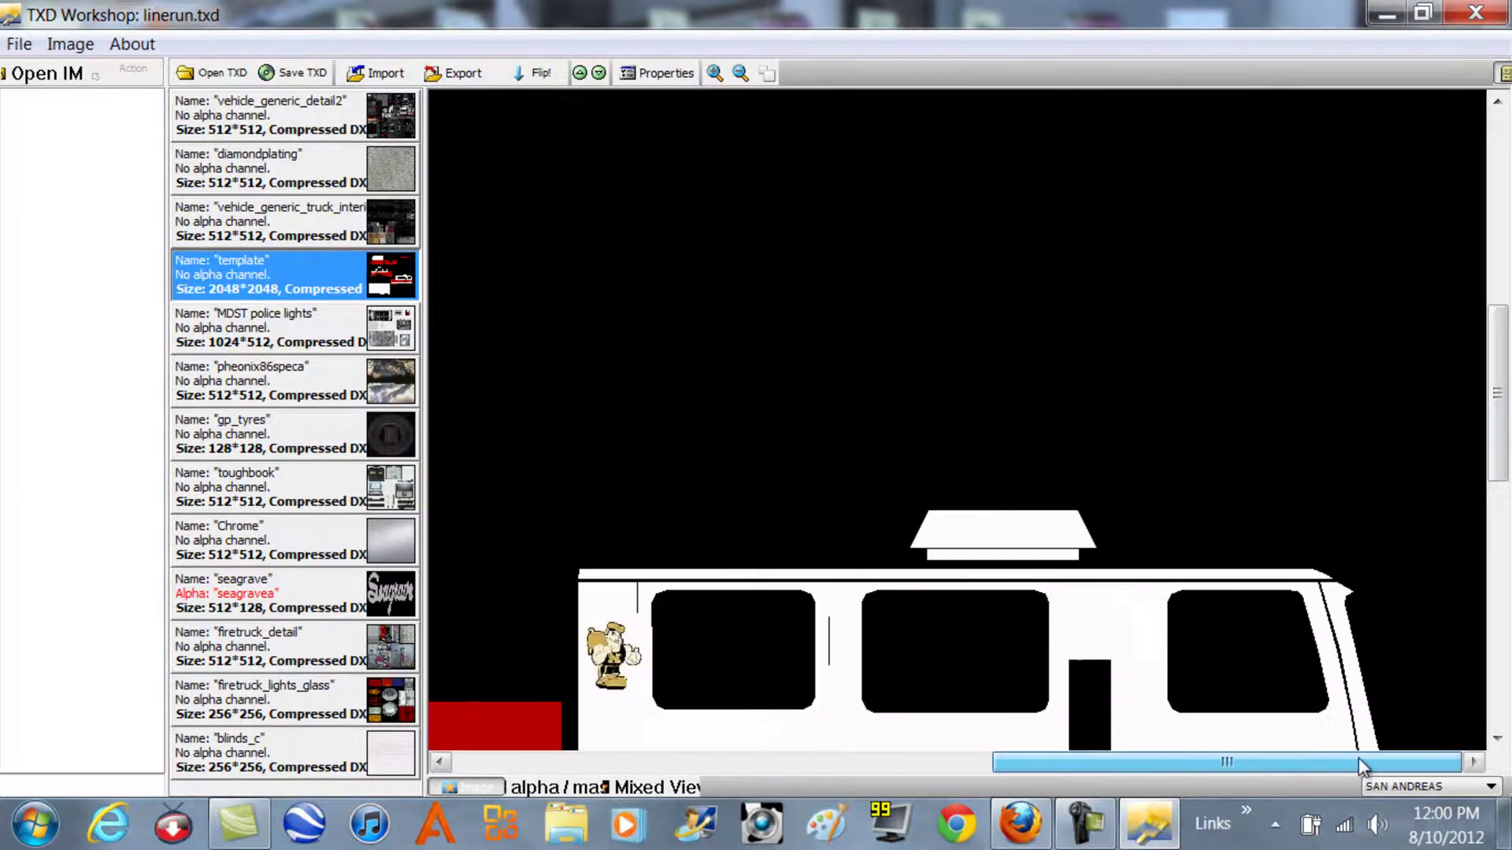
left_click_drag(1496, 394, 1496, 165)
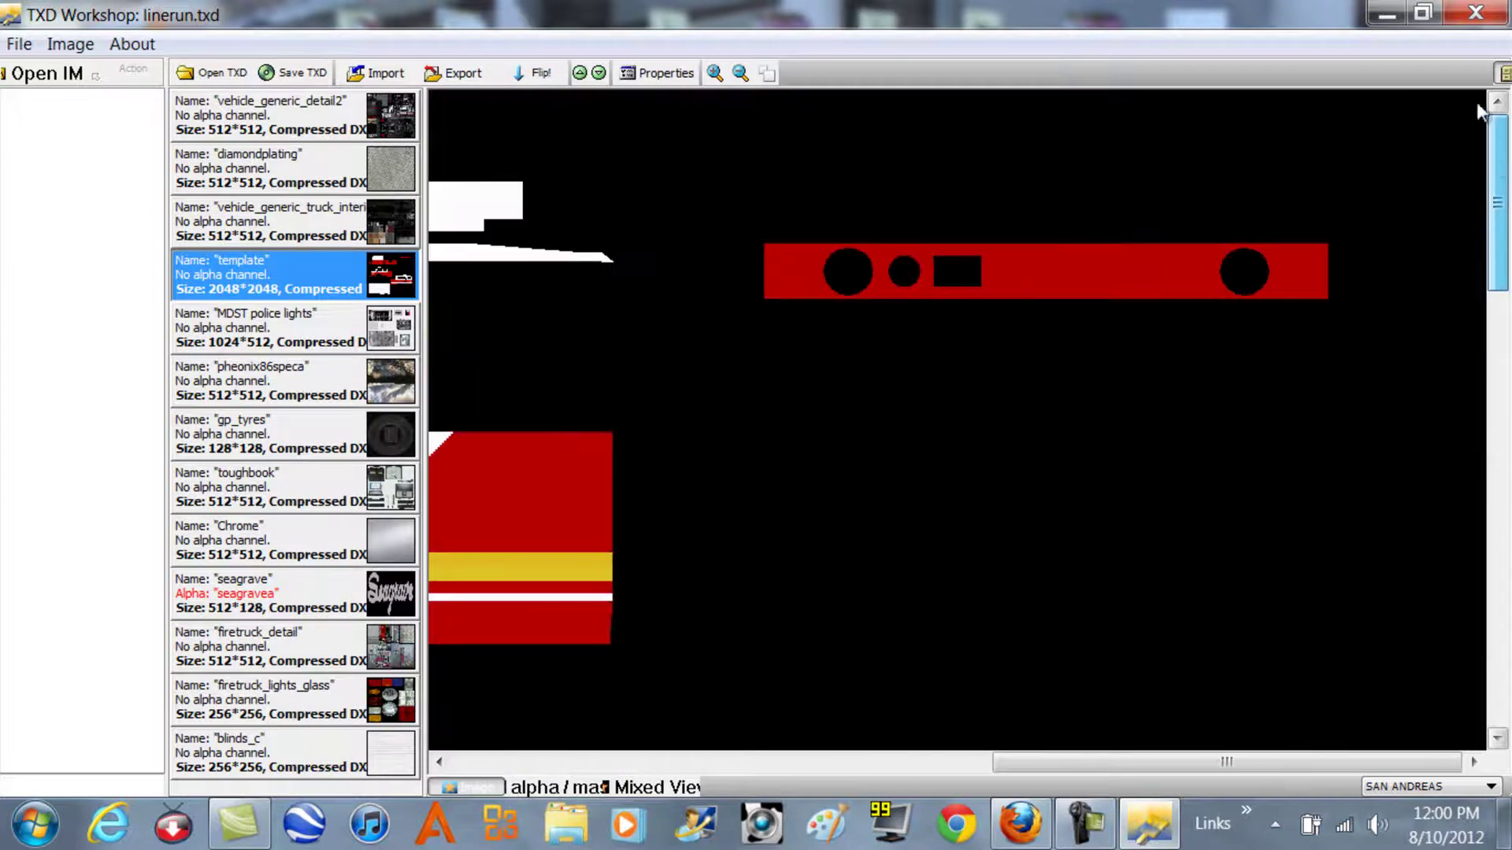
left_click_drag(1113, 763, 230, 502)
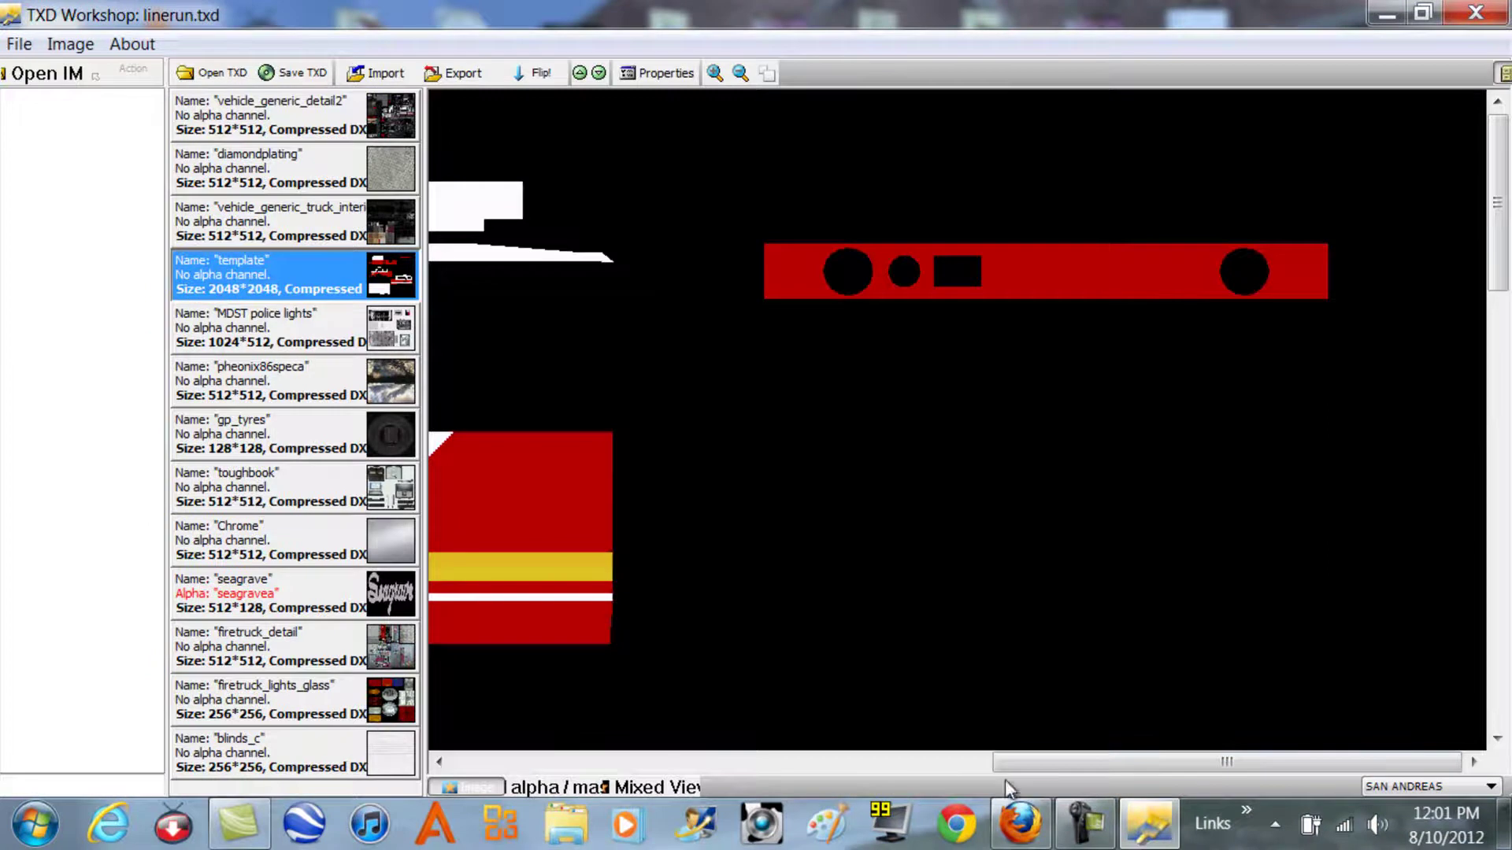
left_click_drag(1023, 764, 512, 764)
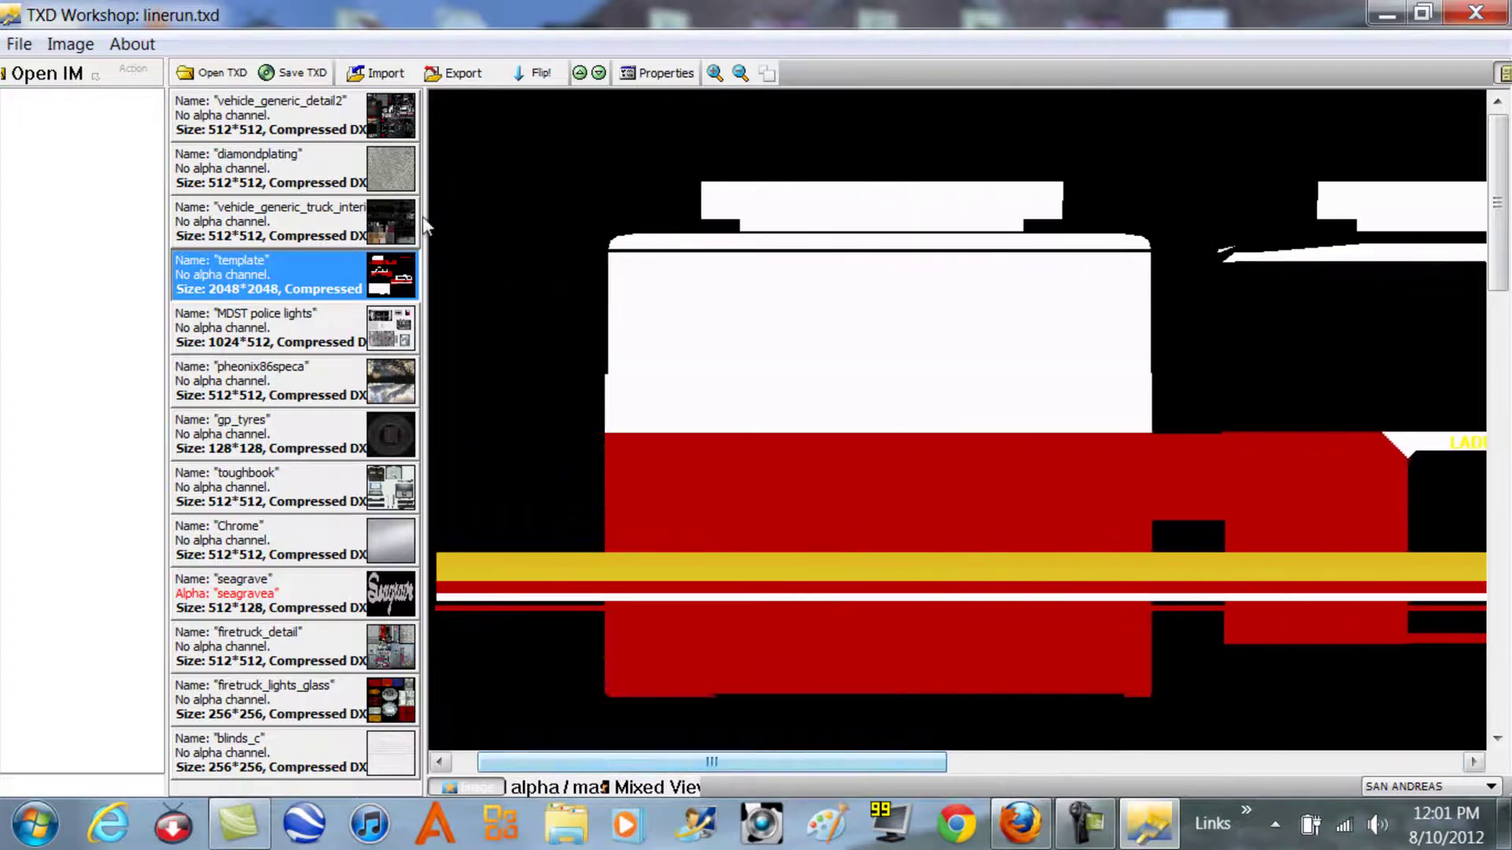
left_click_drag(426, 226, 426, 189)
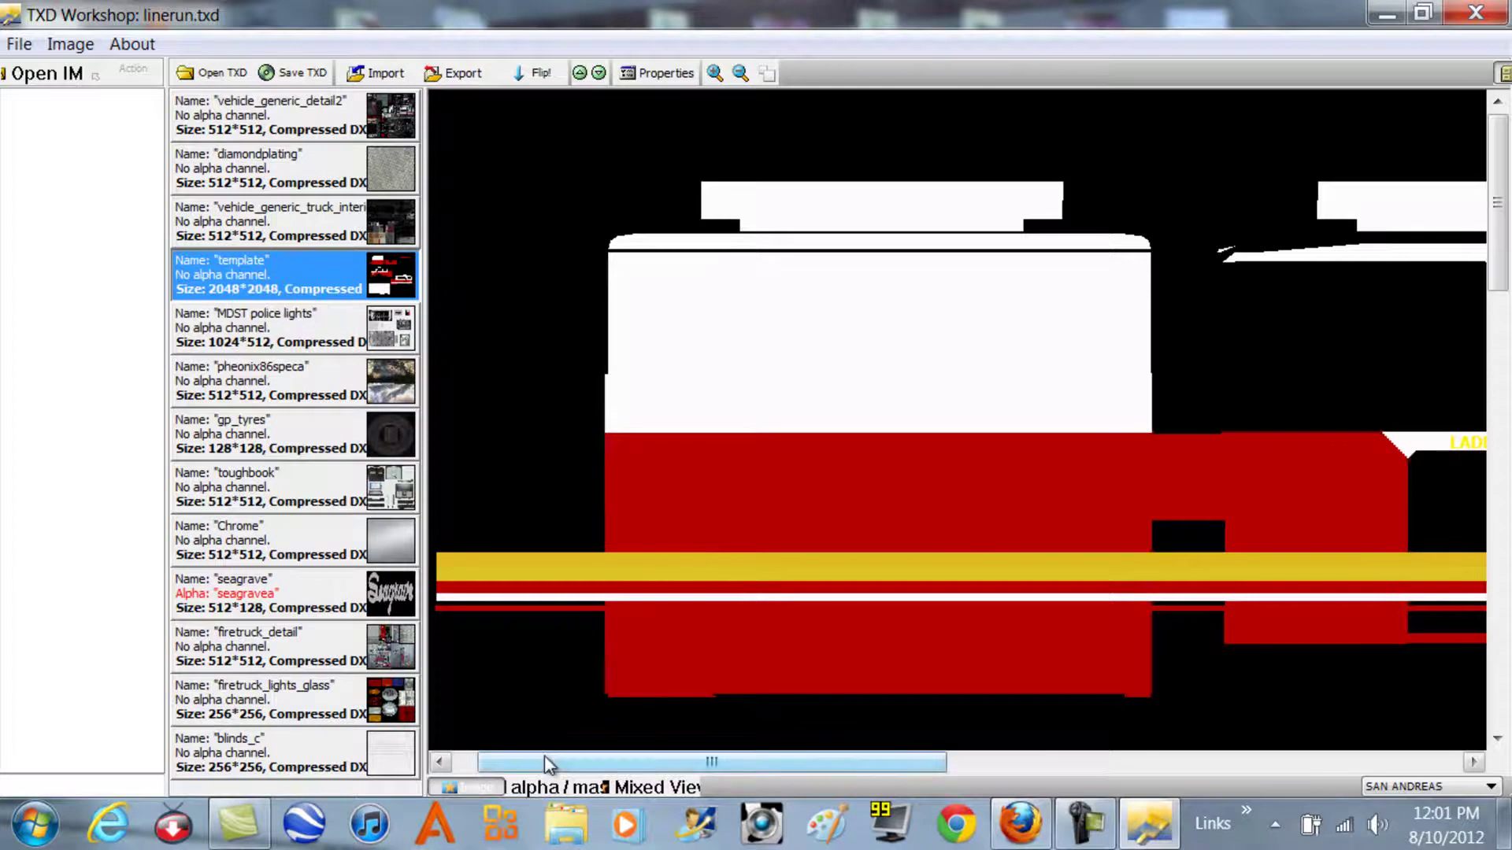
left_click_drag(545, 761, 702, 799)
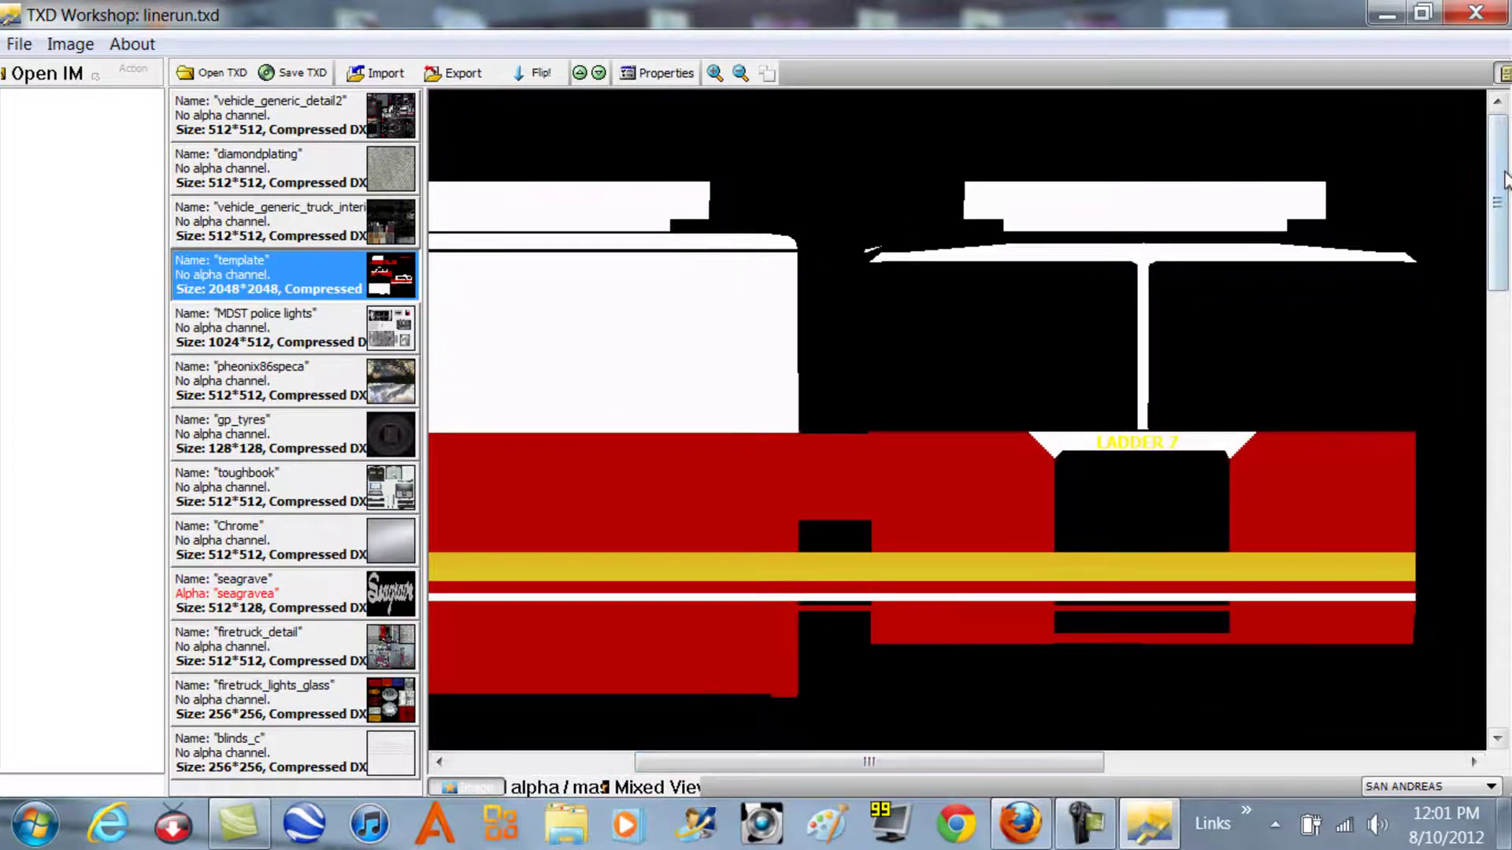
left_click_drag(1497, 203, 1475, 438)
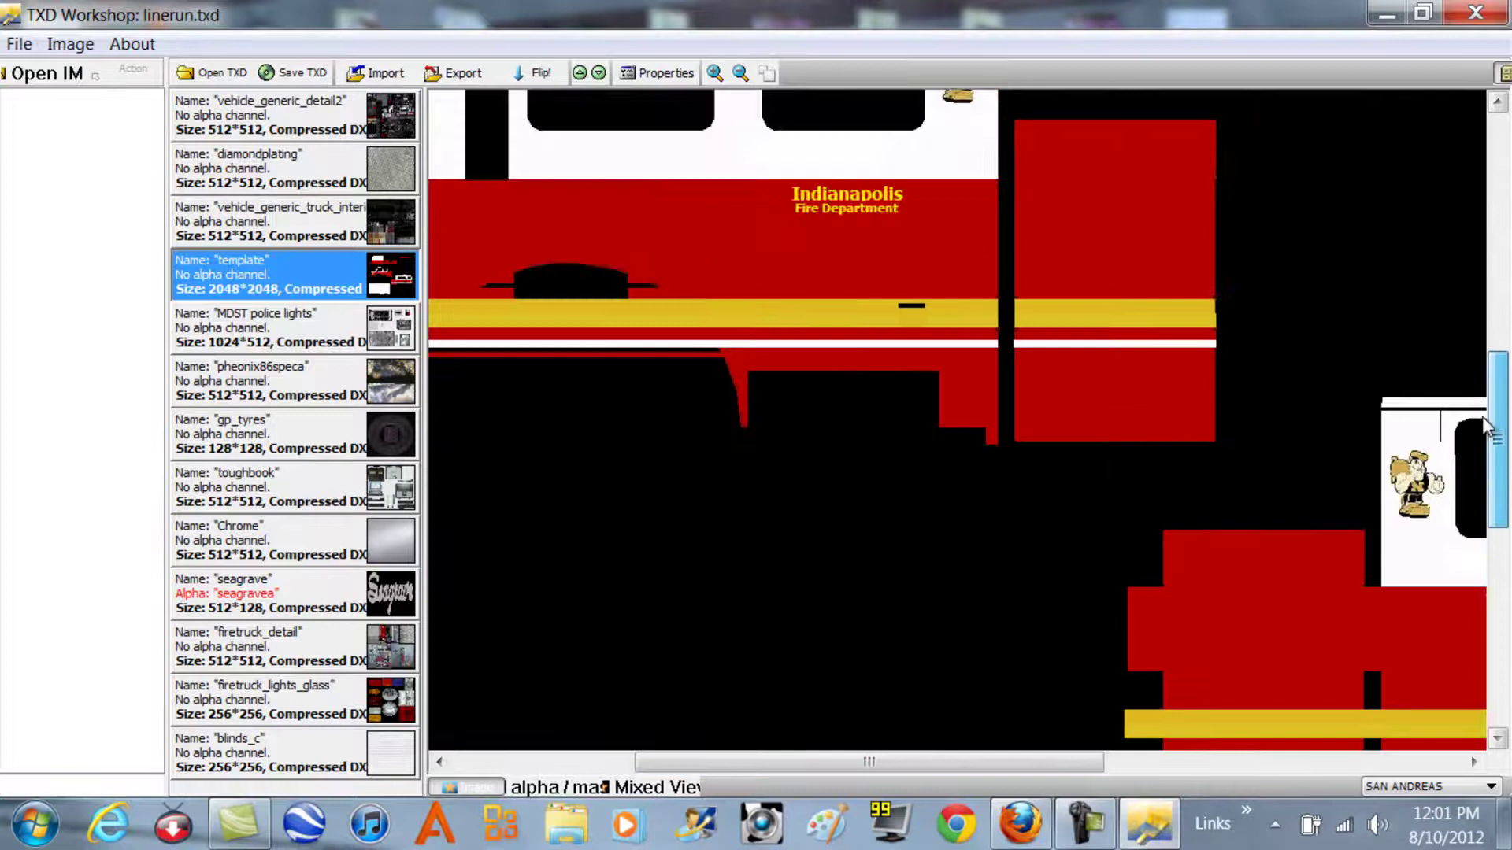
left_click_drag(756, 762, 630, 441)
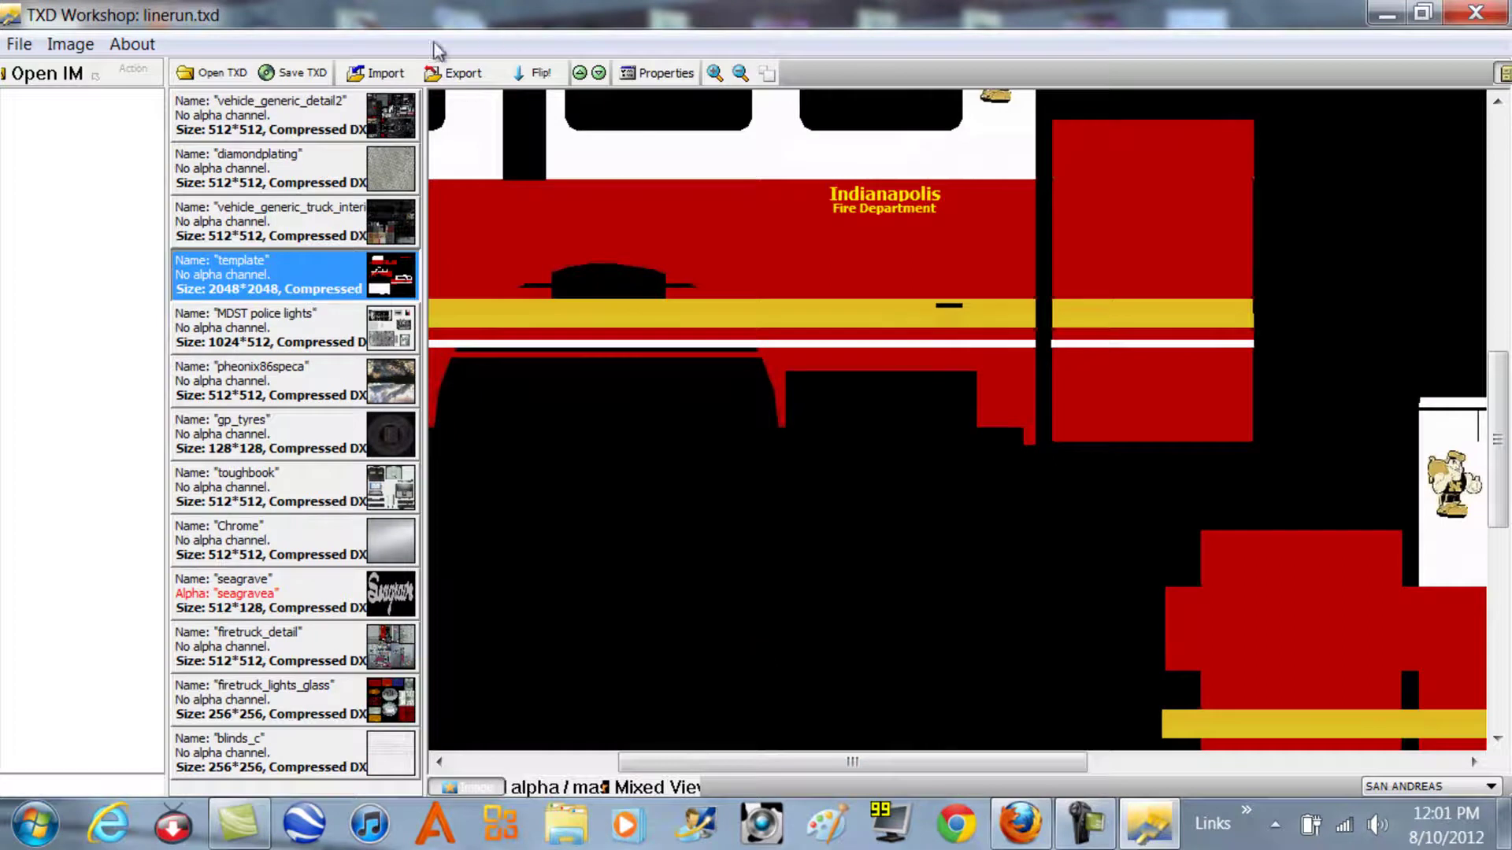
Step: Export the template texture as a PNG named 'template' to the Desktop
left_click(456, 72)
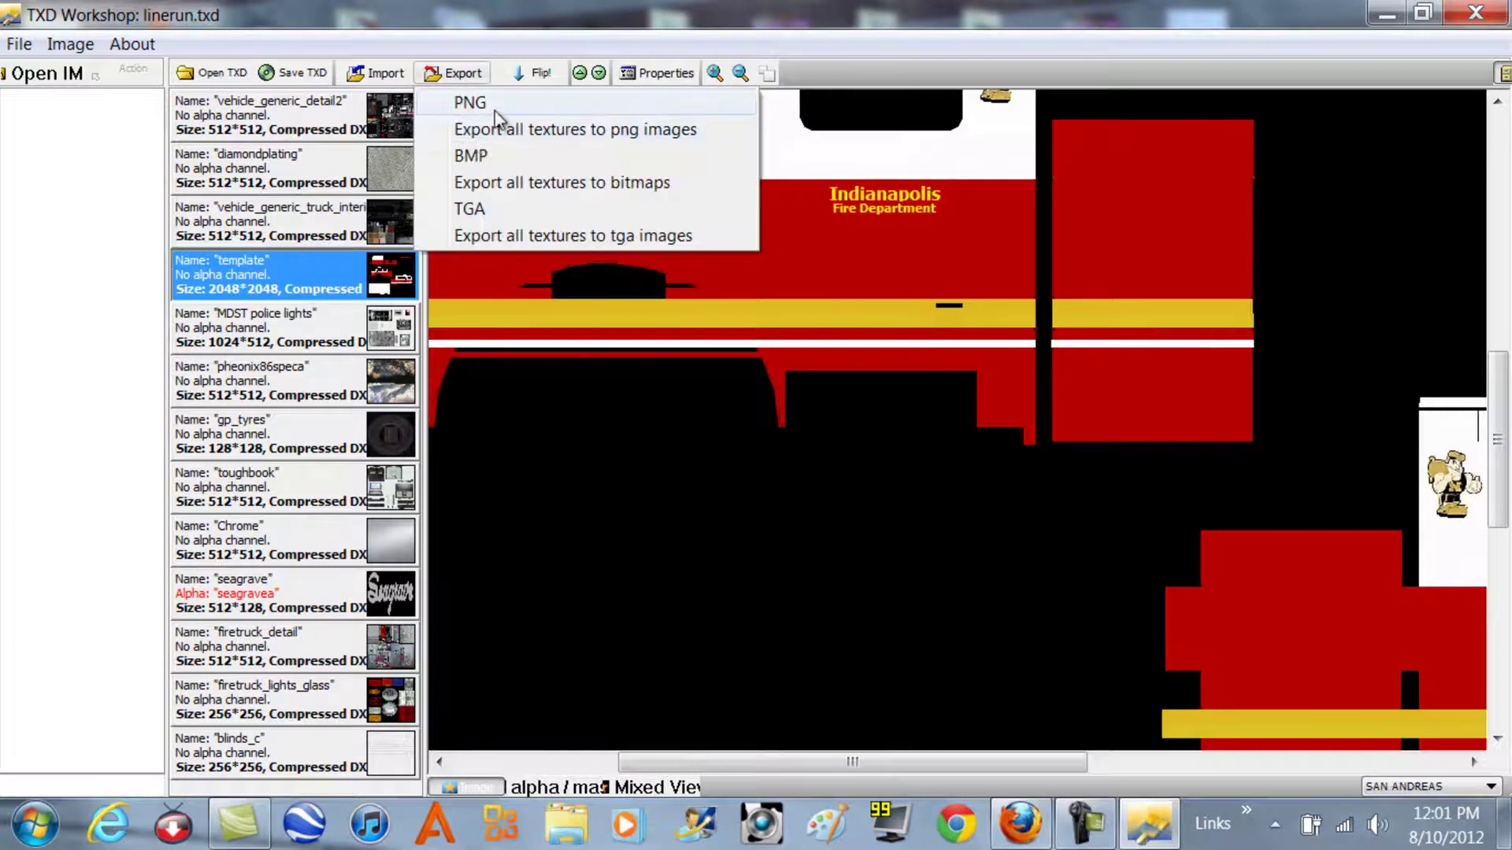
left_click(495, 108)
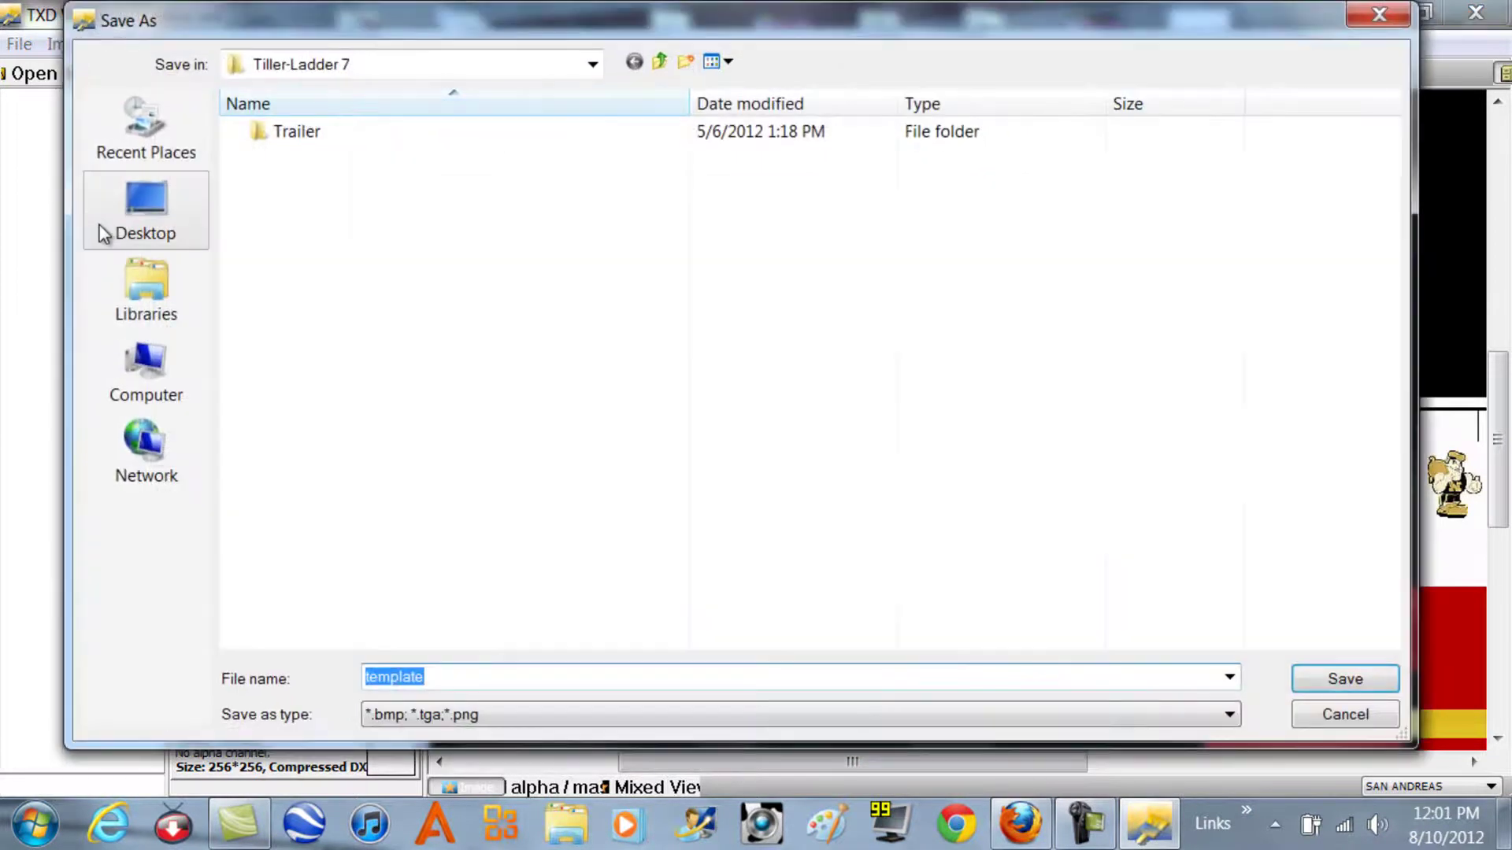
left_click(98, 226)
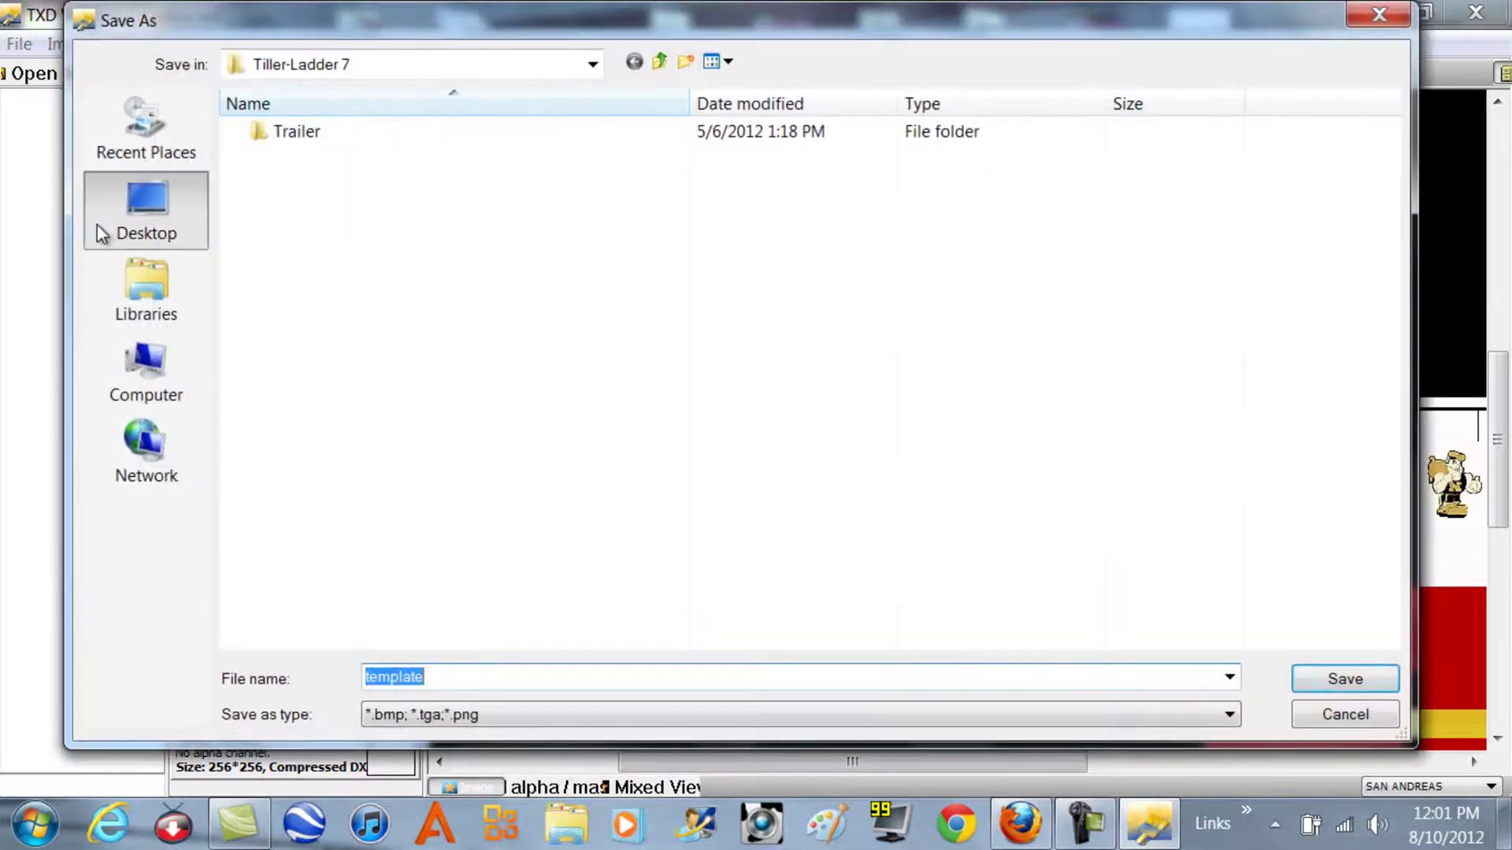
left_click(1344, 679)
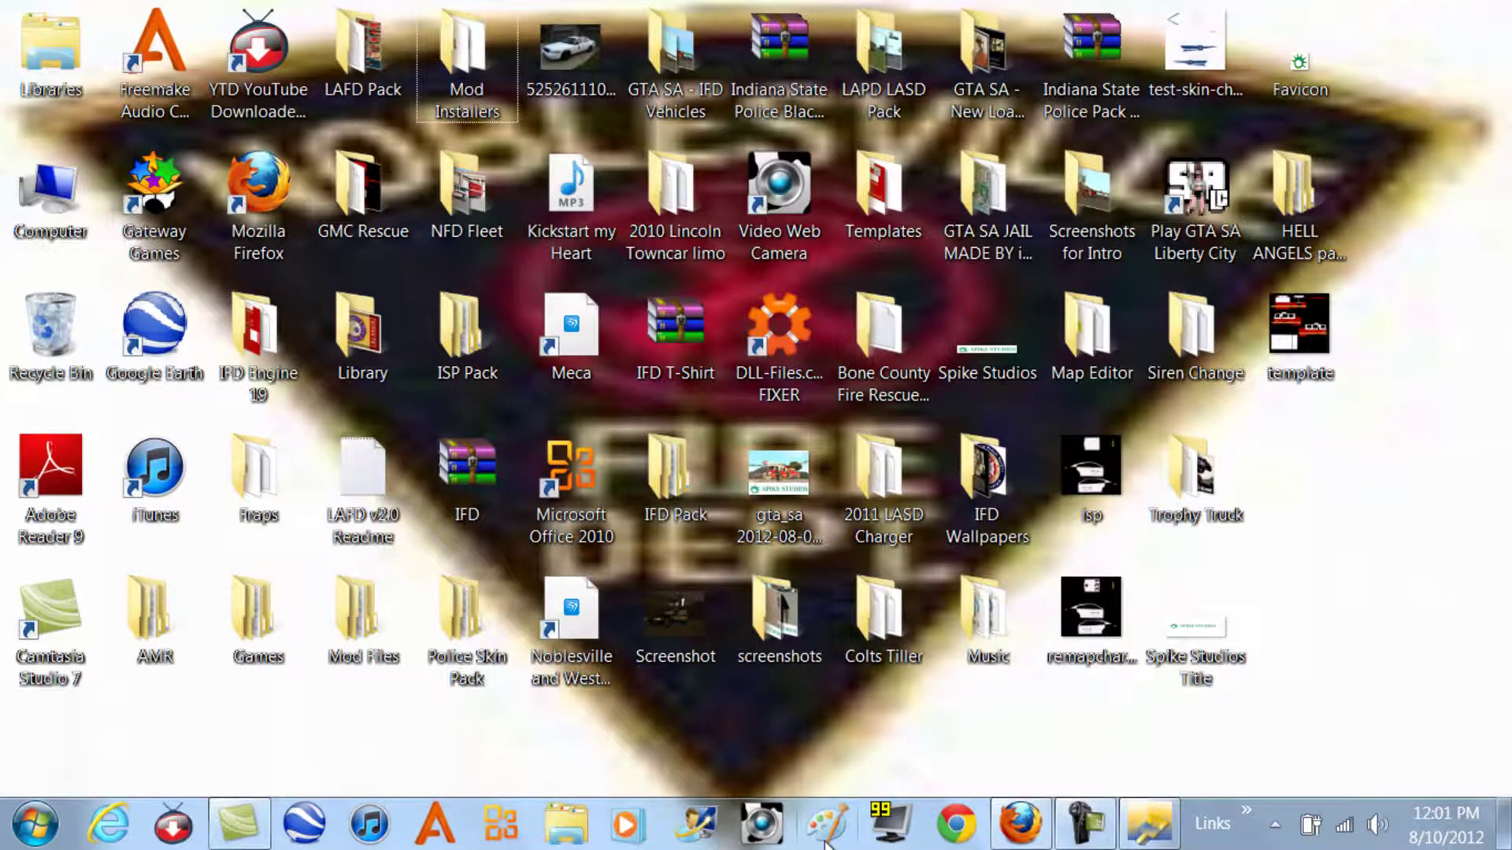
Step: Start Paint, open the template PNG from the Desktop and zoom to 50%
left_click(827, 823)
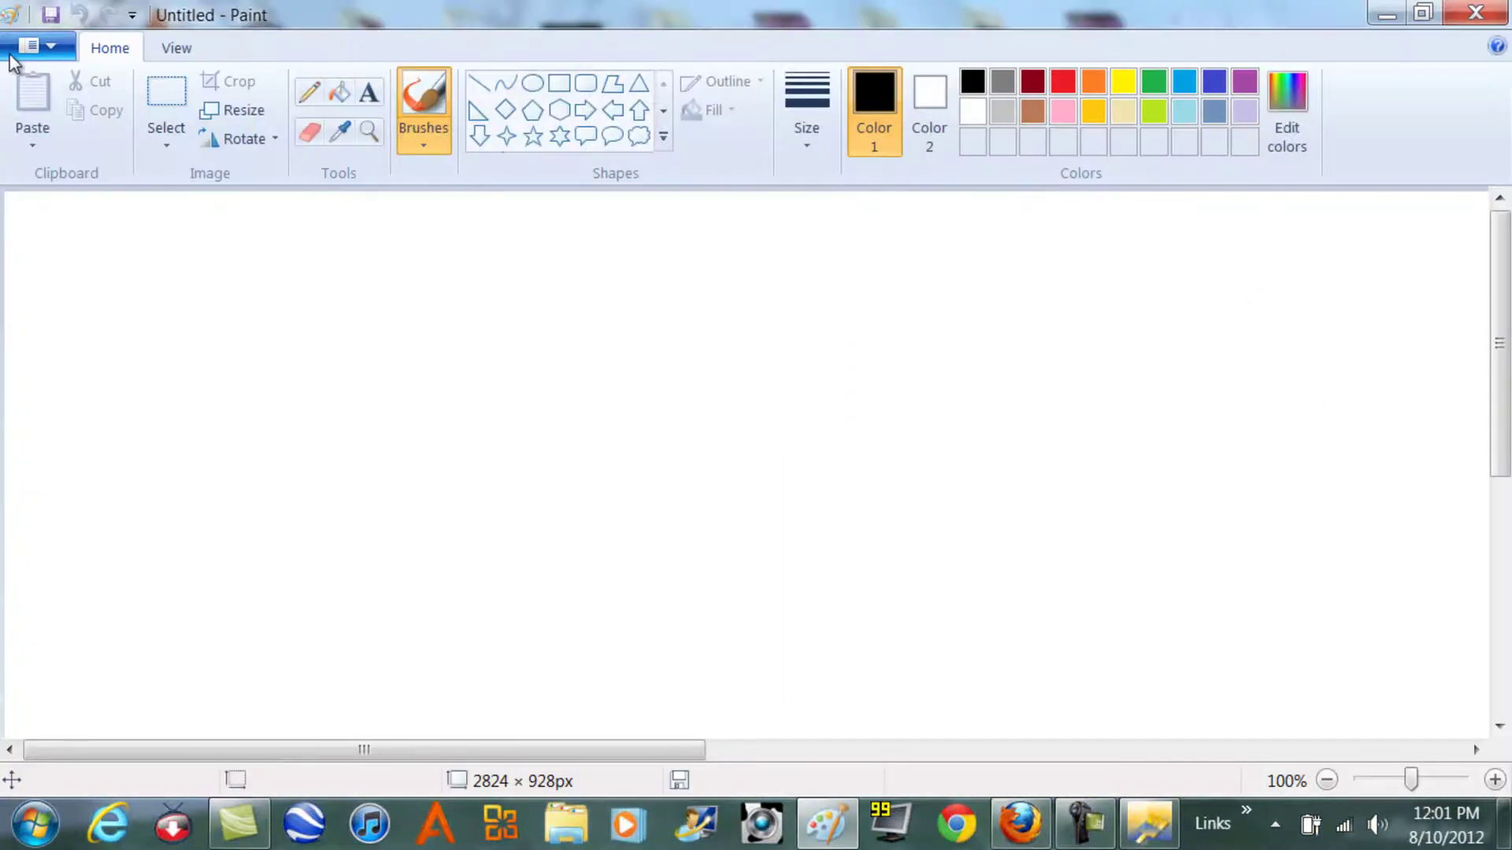
left_click(15, 55)
left_click(71, 142)
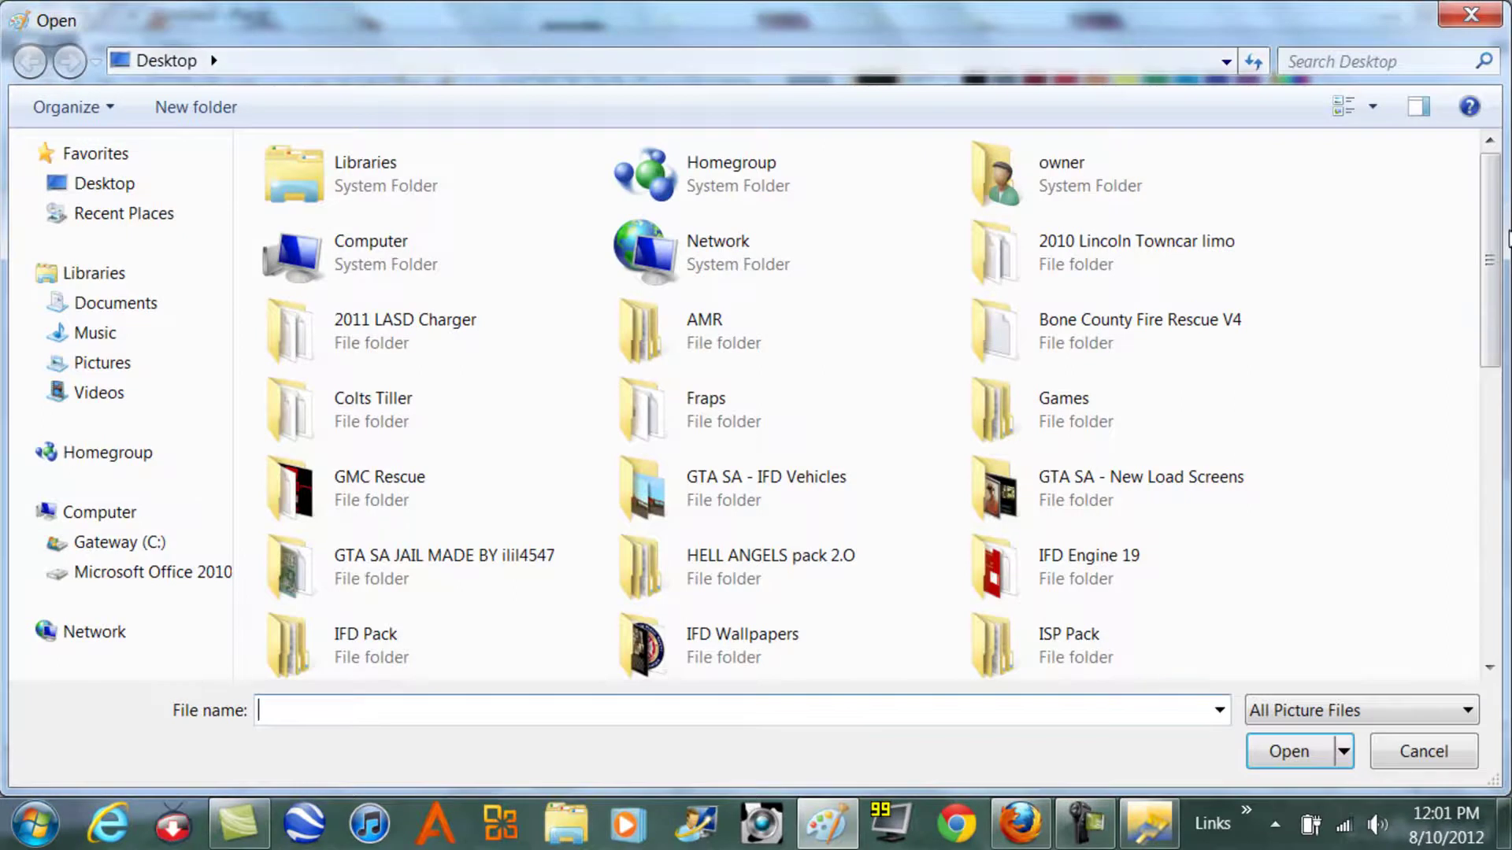
left_click_drag(1507, 237, 1445, 577)
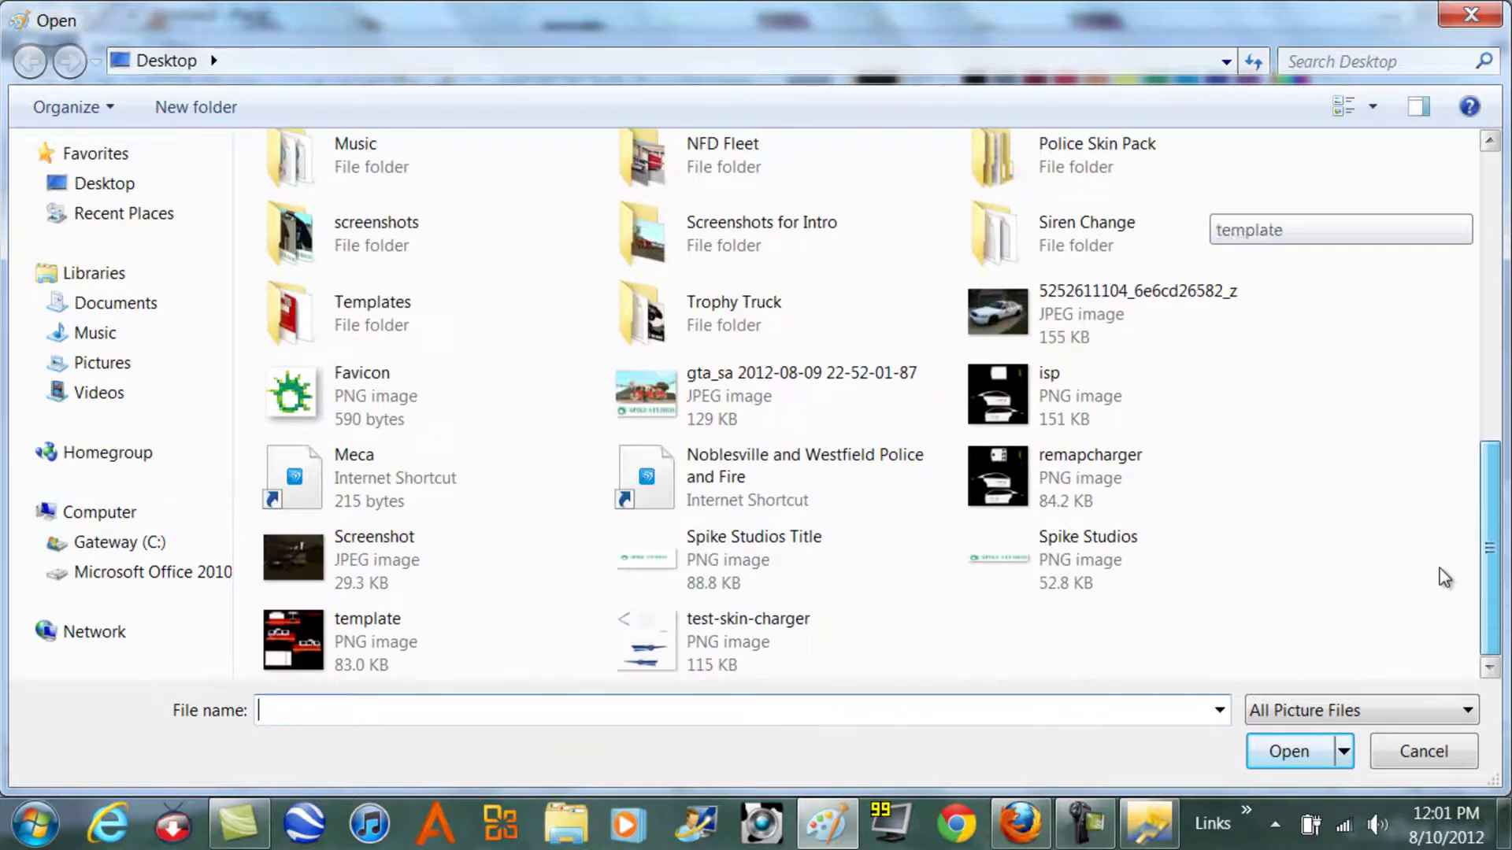
double_click(294, 634)
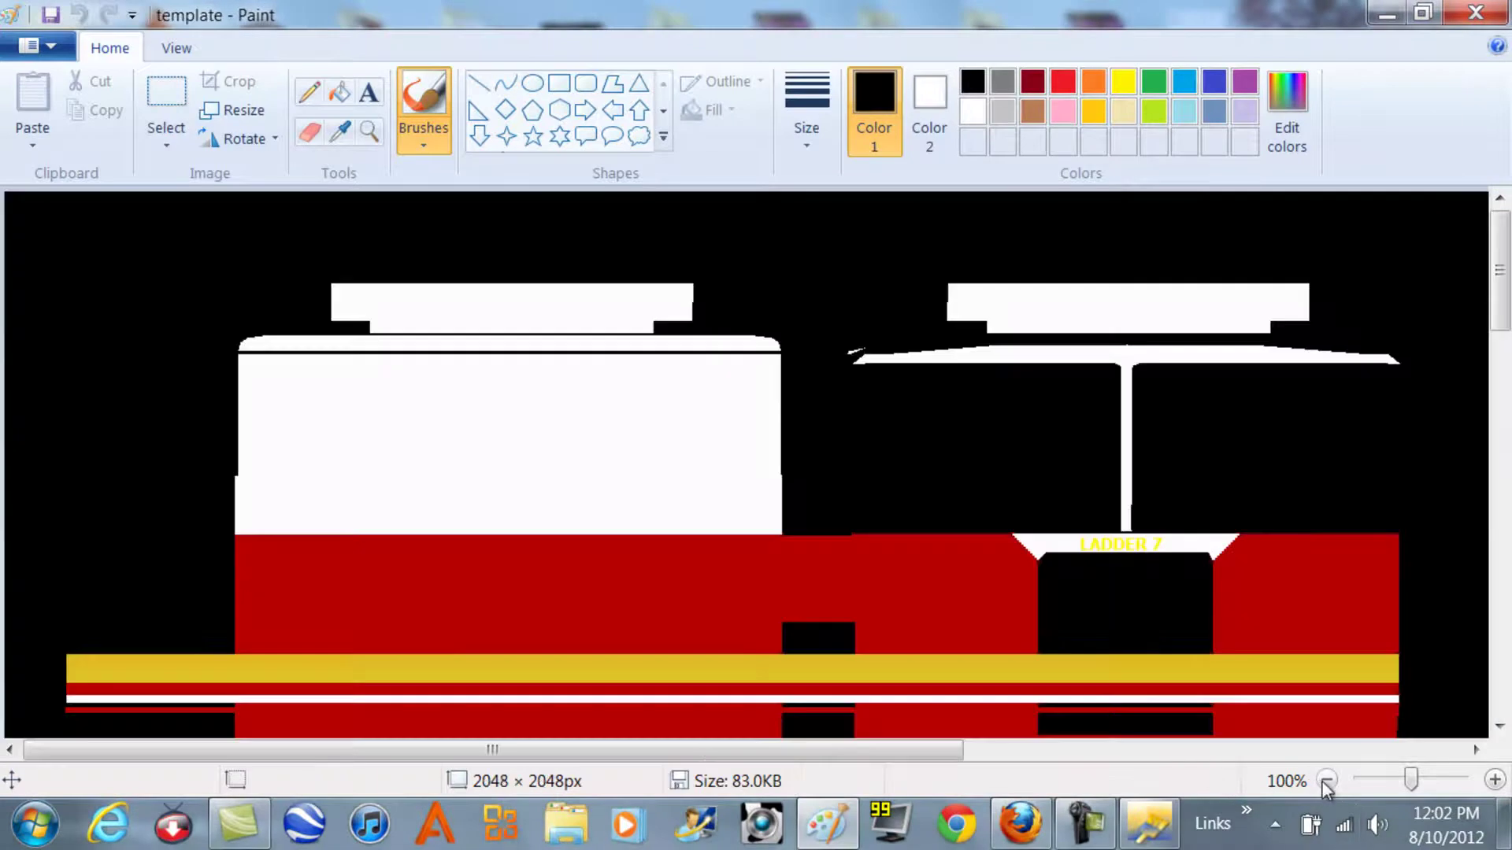
left_click(1327, 781)
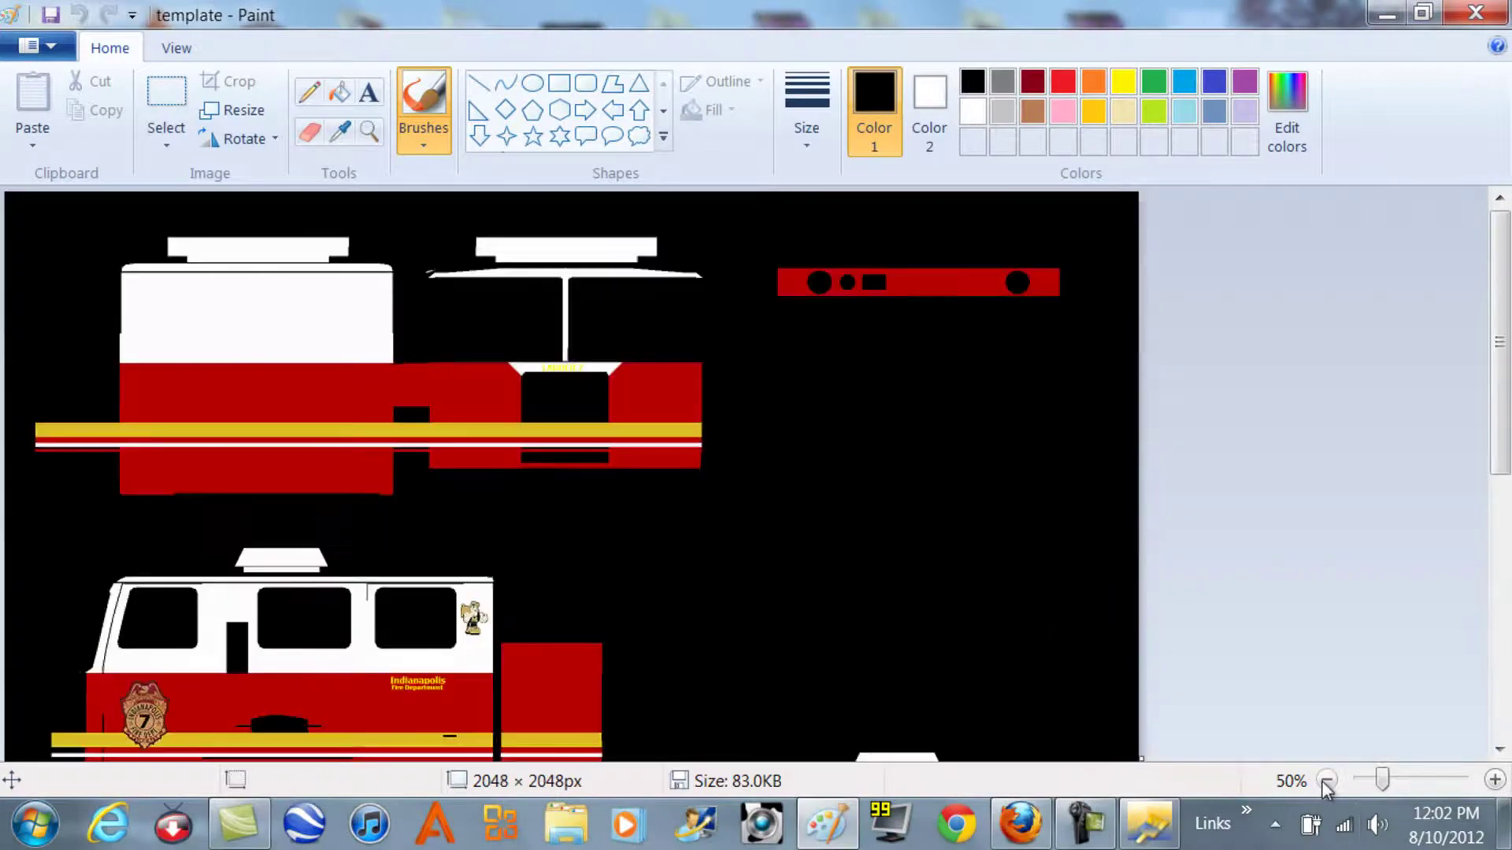
Step: Add the text 'jldfjgljsd' in bold 72-pt Times New Roman across the white cab panel
left_click(368, 95)
left_click(141, 310)
type("jldfjgljsd")
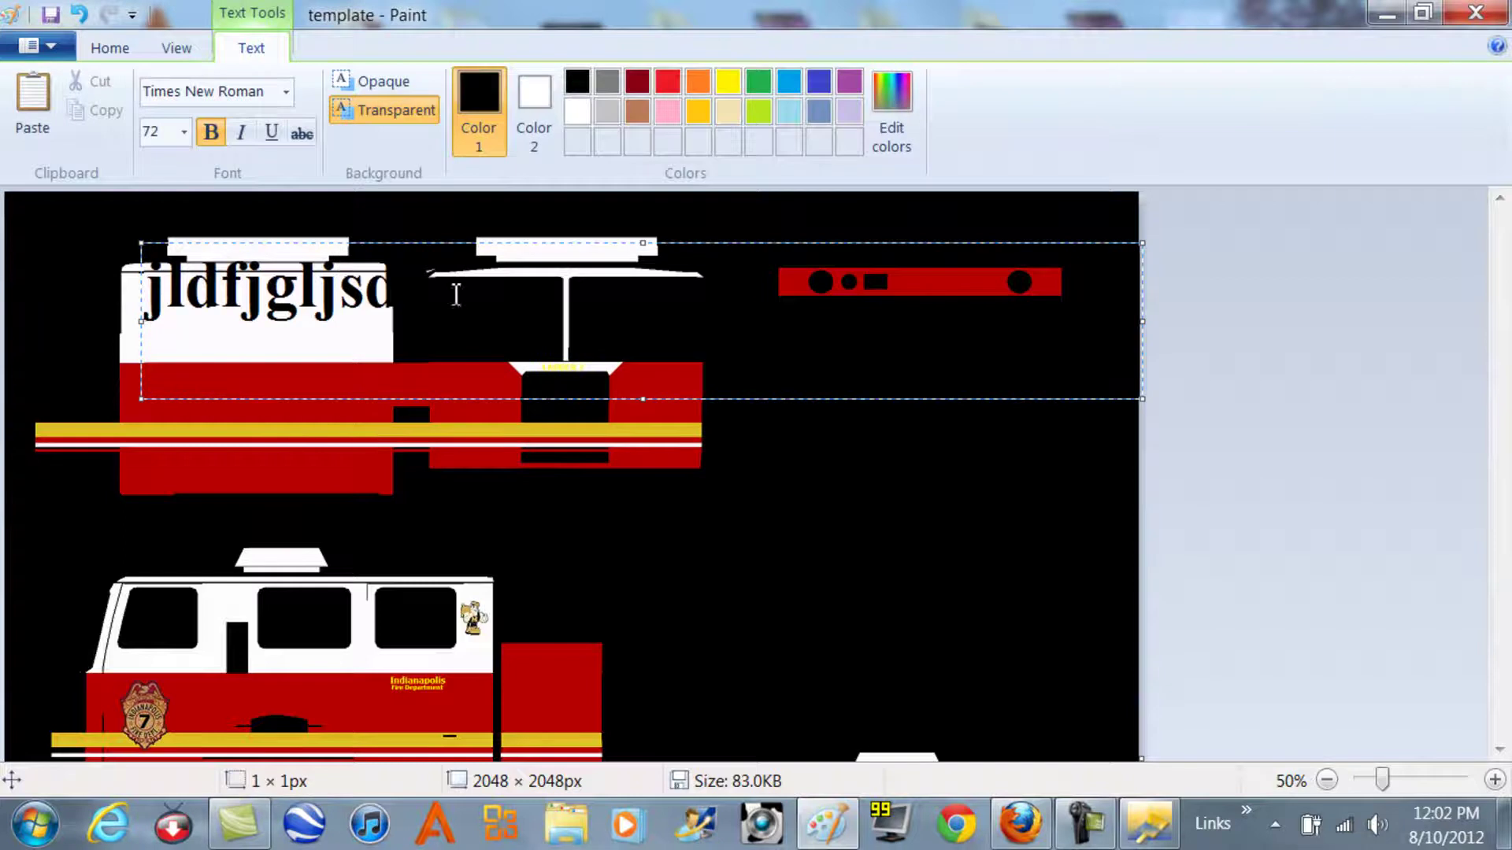
left_click_drag(135, 237, 130, 270)
left_click(46, 252)
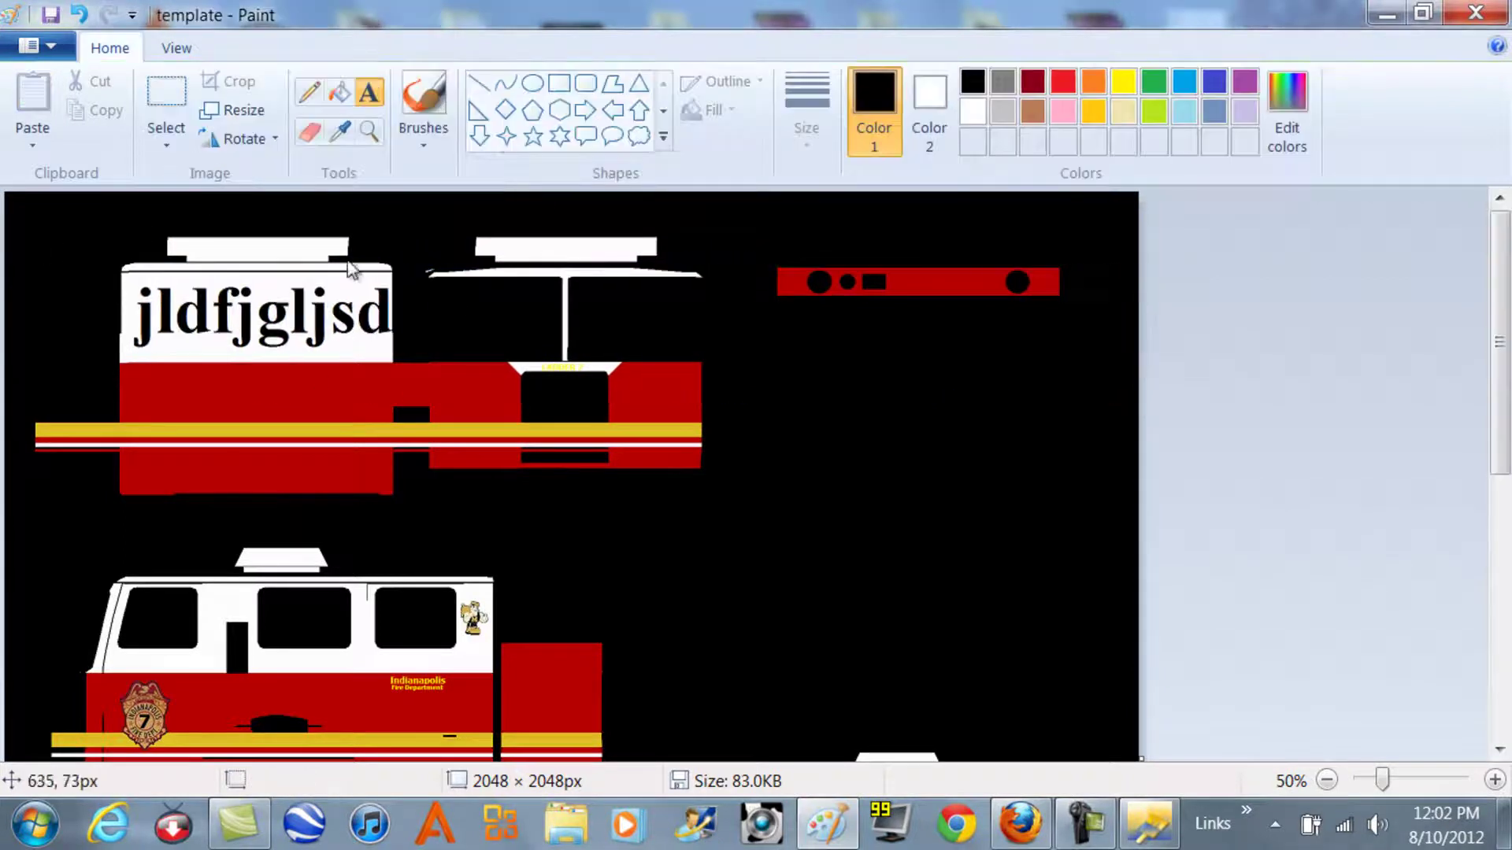
Step: Type a second line 'ksdmf' below, then erase it and close the empty text box
left_click(157, 416)
type("ksdmf\\")
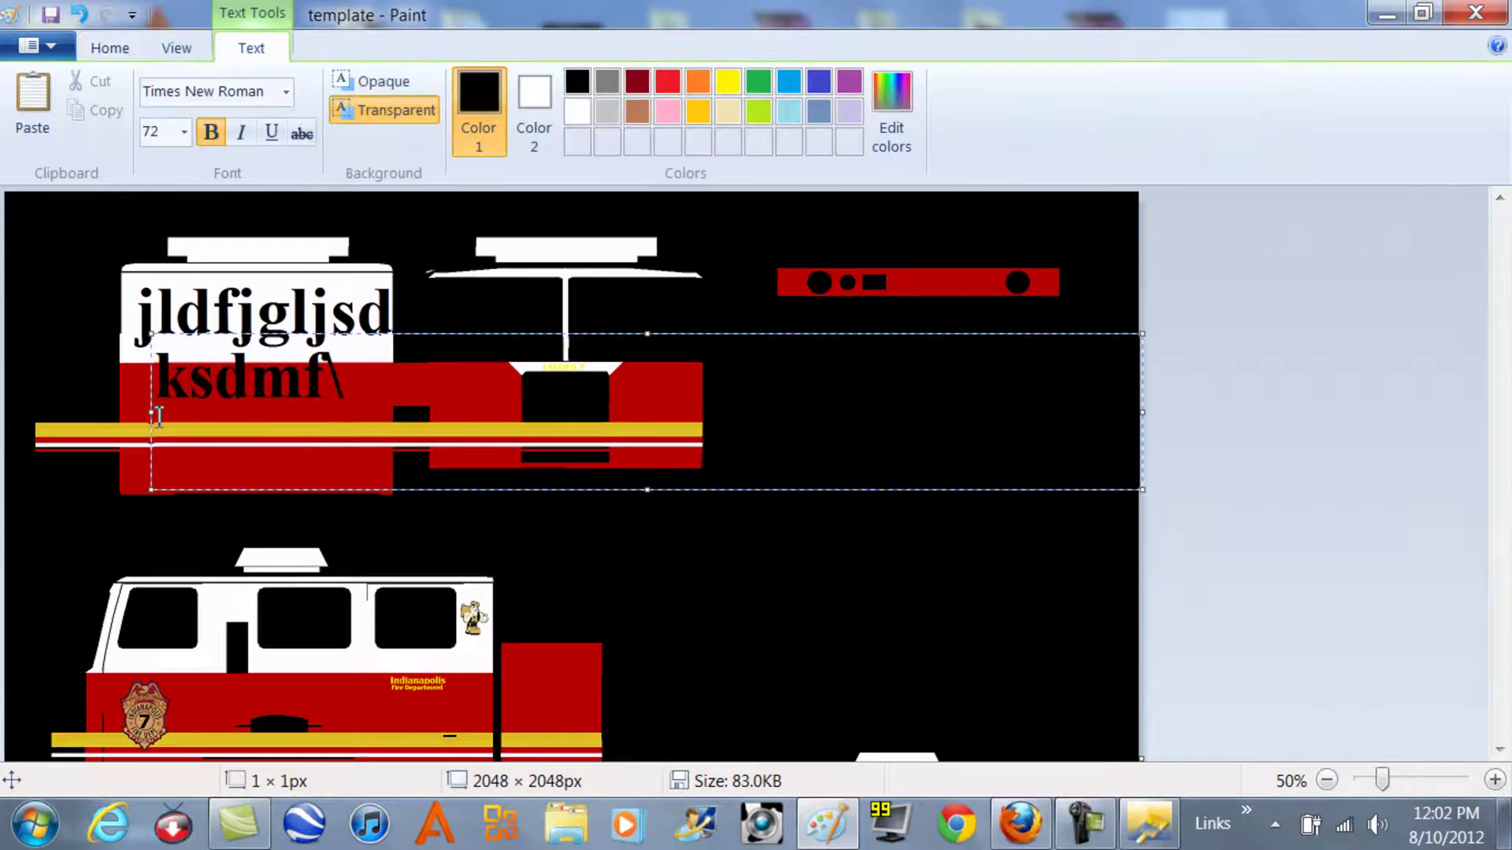
key("BackSpace")
key("BackSpace")
key("BackSpace")
key("BackSpace")
key("BackSpace")
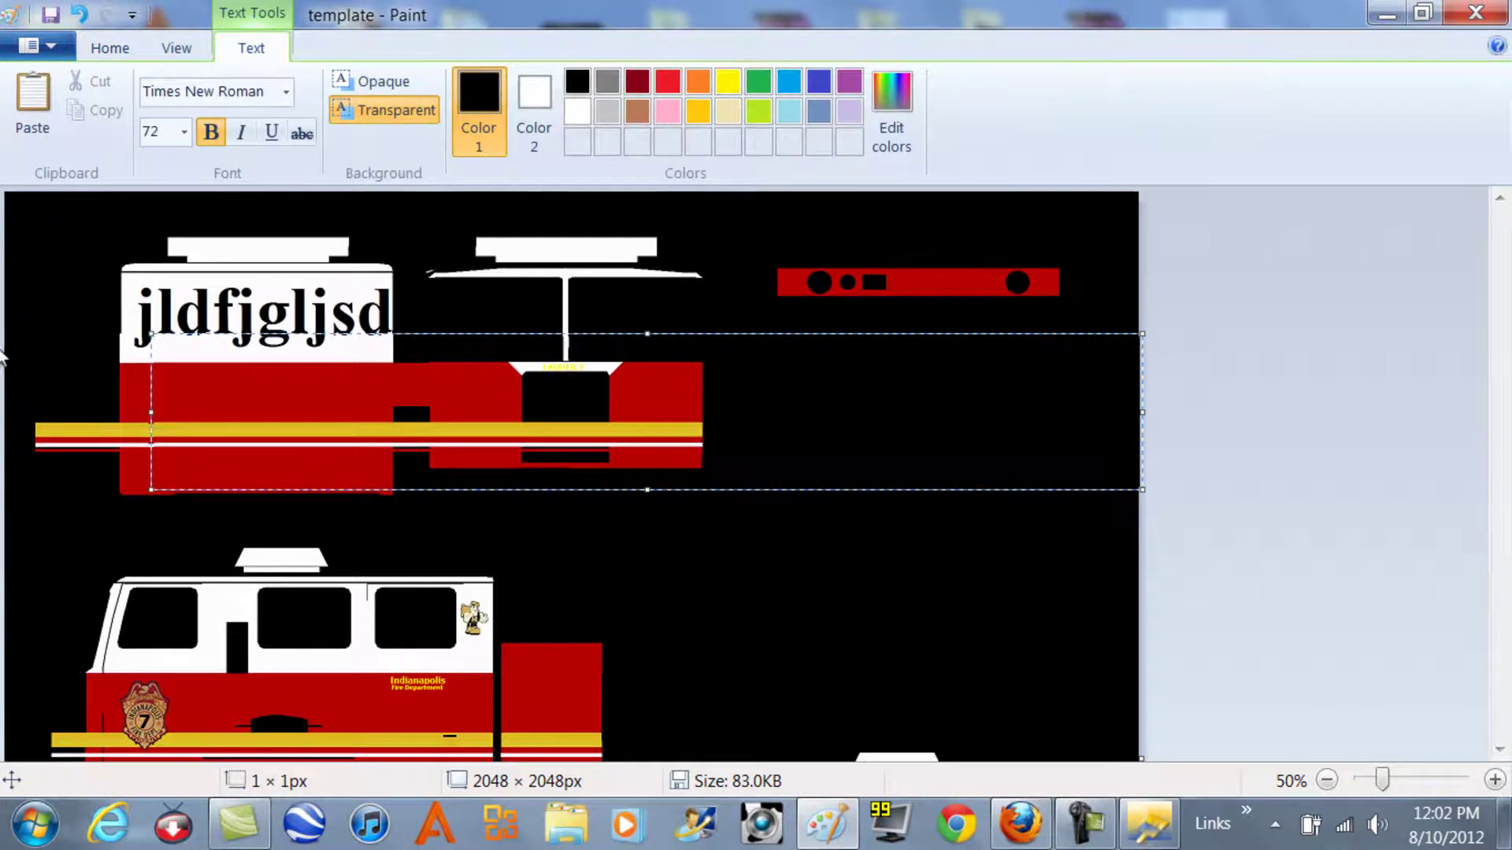
left_click(120, 352)
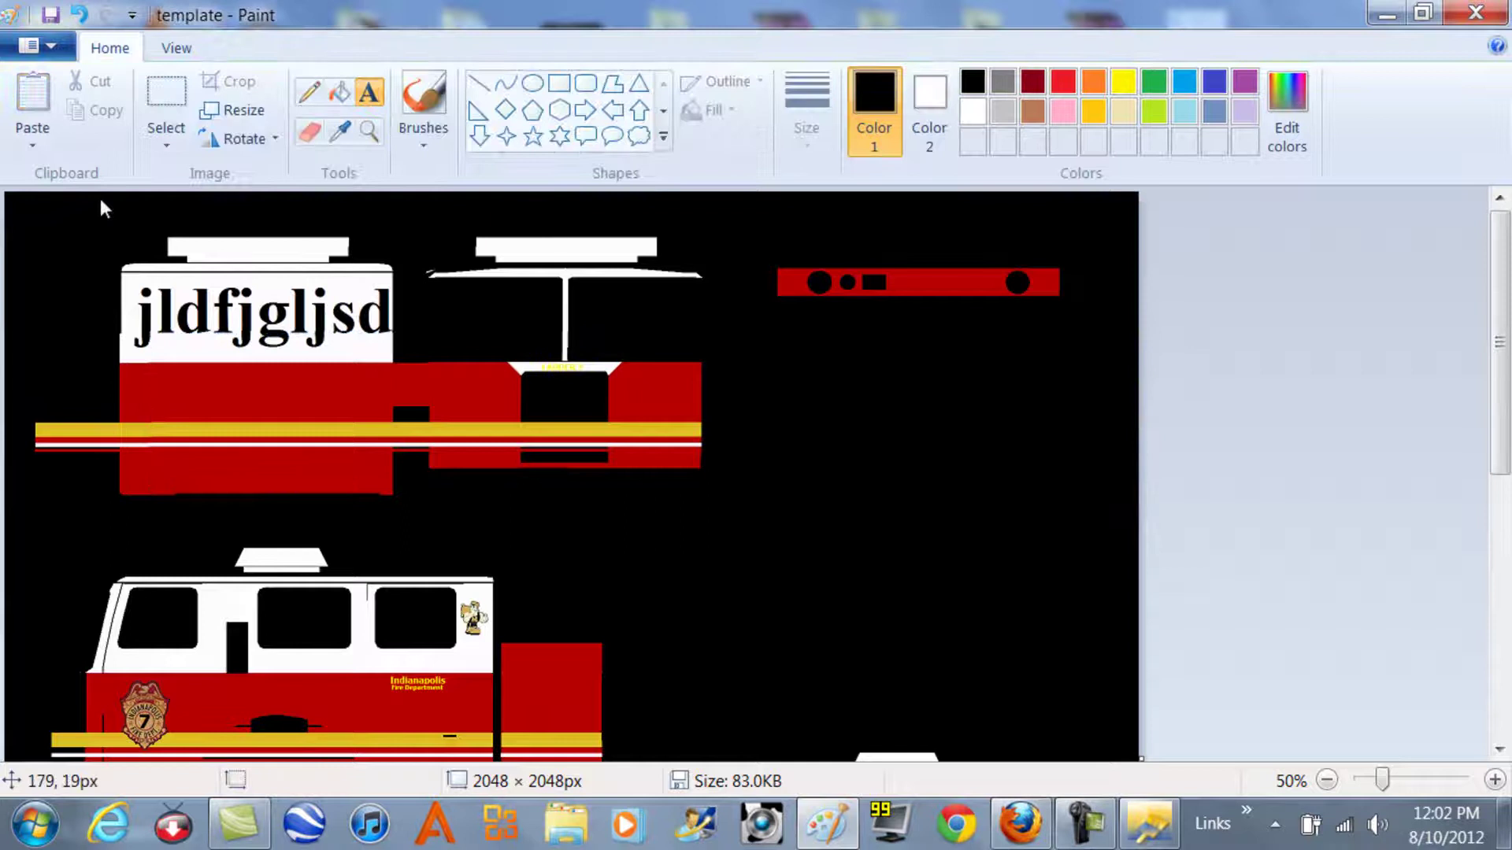
Step: Paste the Favicon image into the picture from a file
left_click(33, 139)
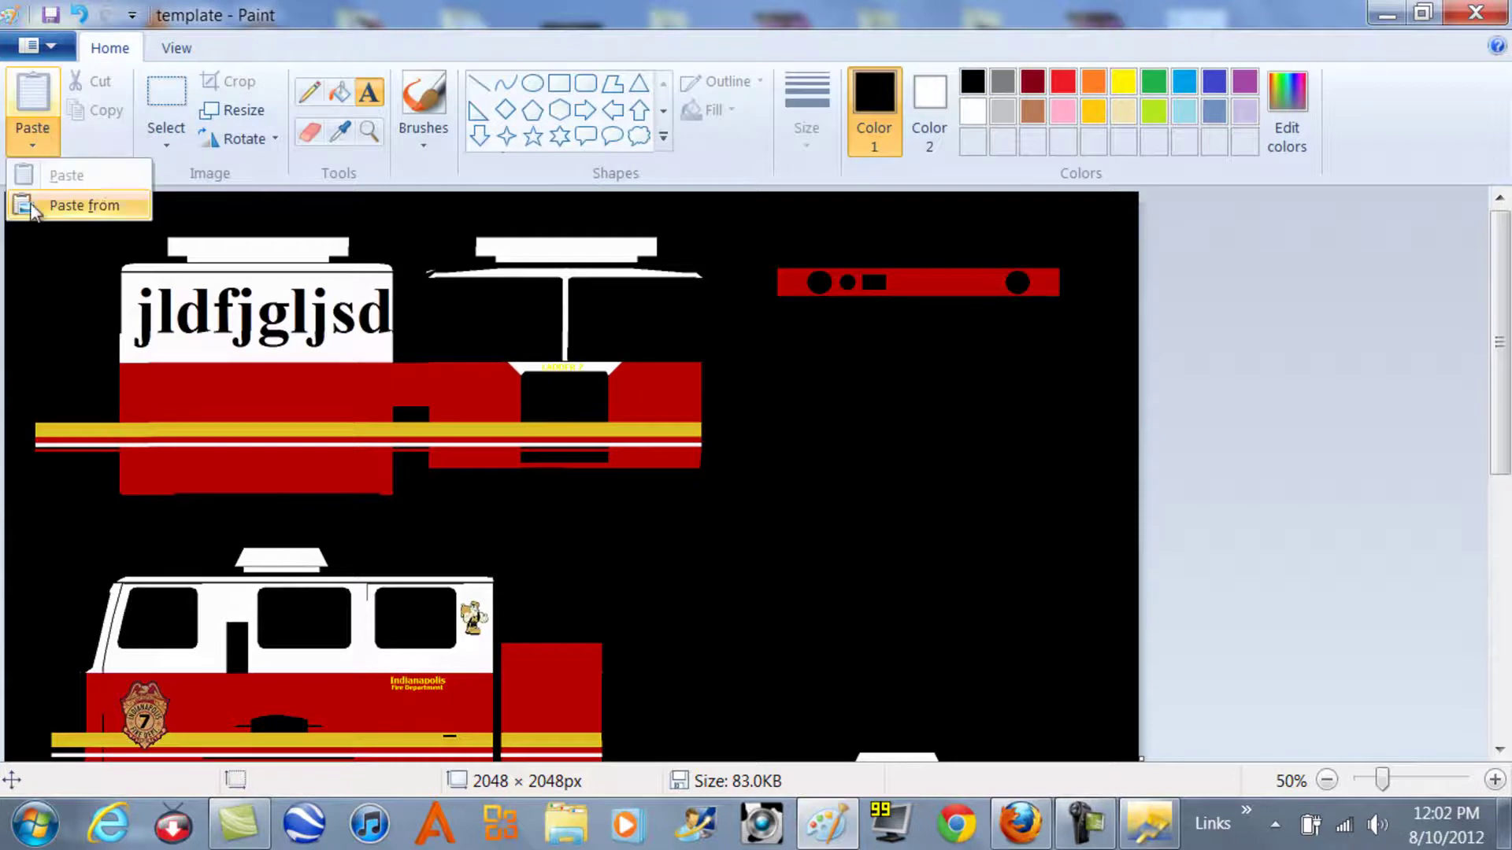
left_click(104, 203)
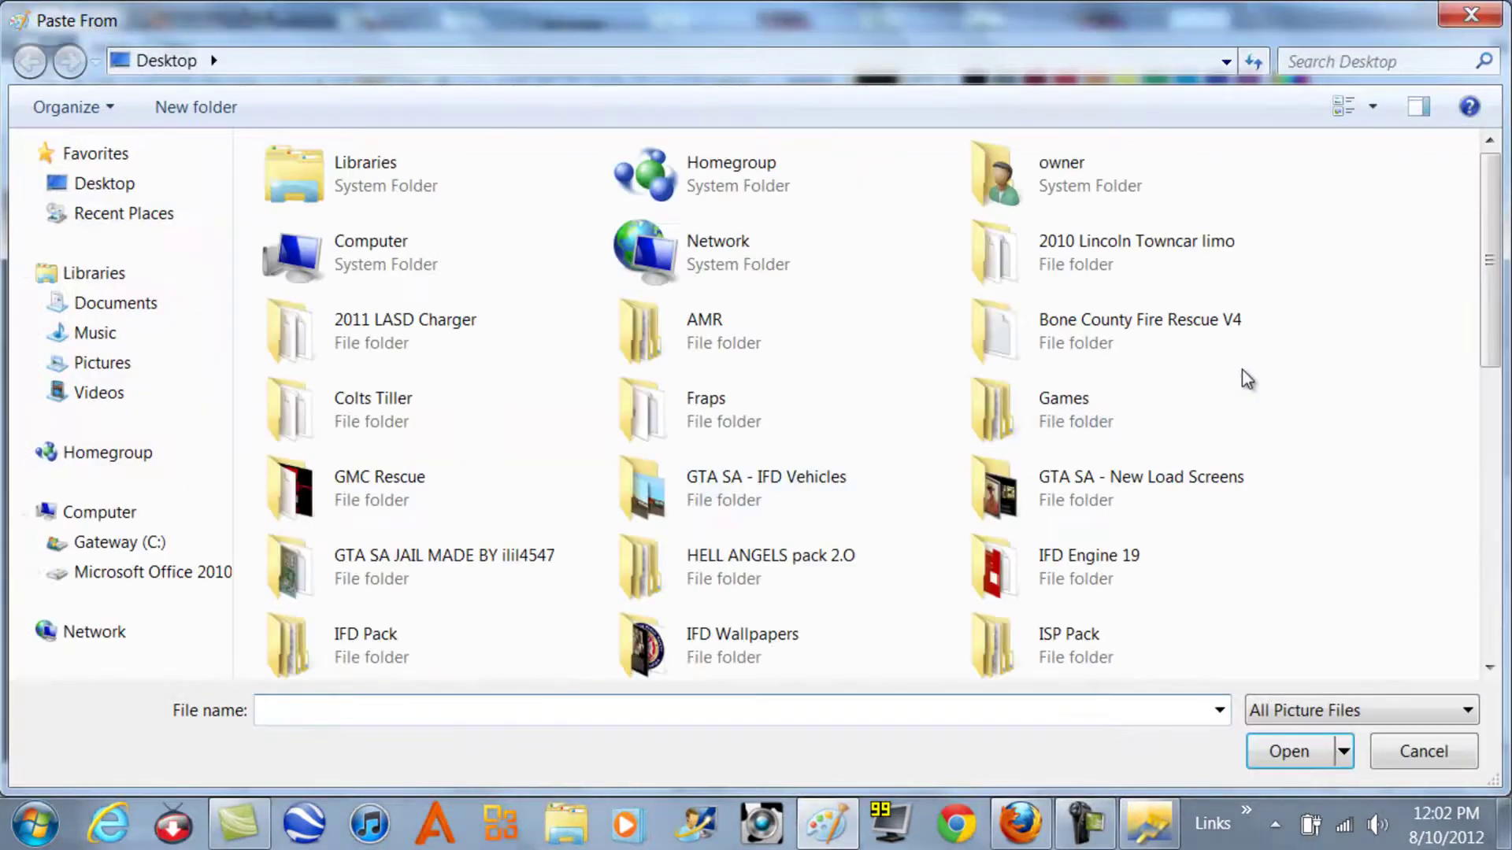
left_click_drag(1490, 236, 1491, 520)
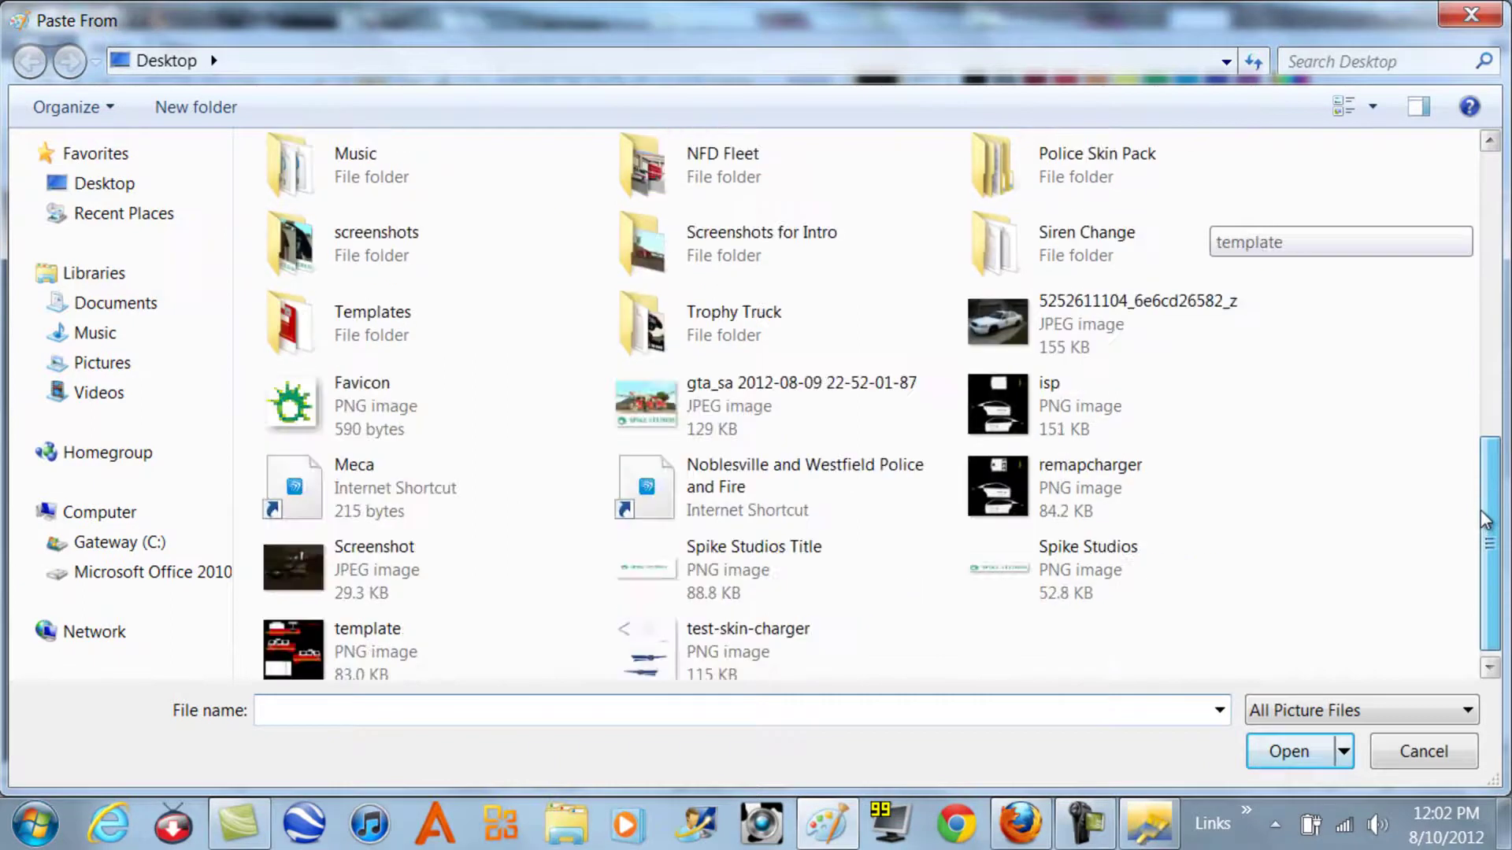
double_click(432, 378)
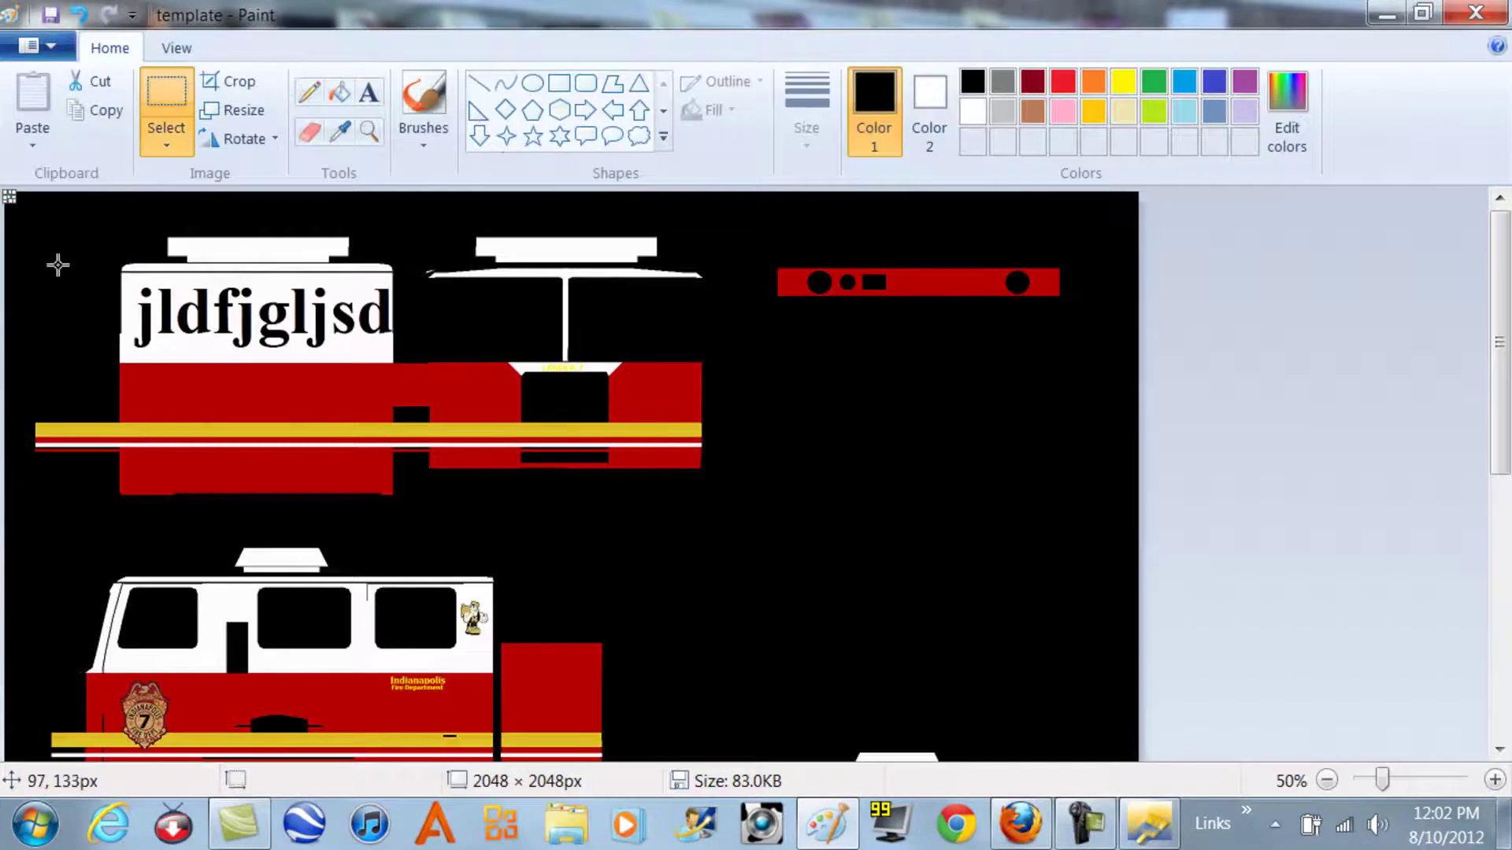
left_click(65, 227)
Step: Paste the eax seal image from the IFD Wallpapers folder into the picture
left_click(29, 119)
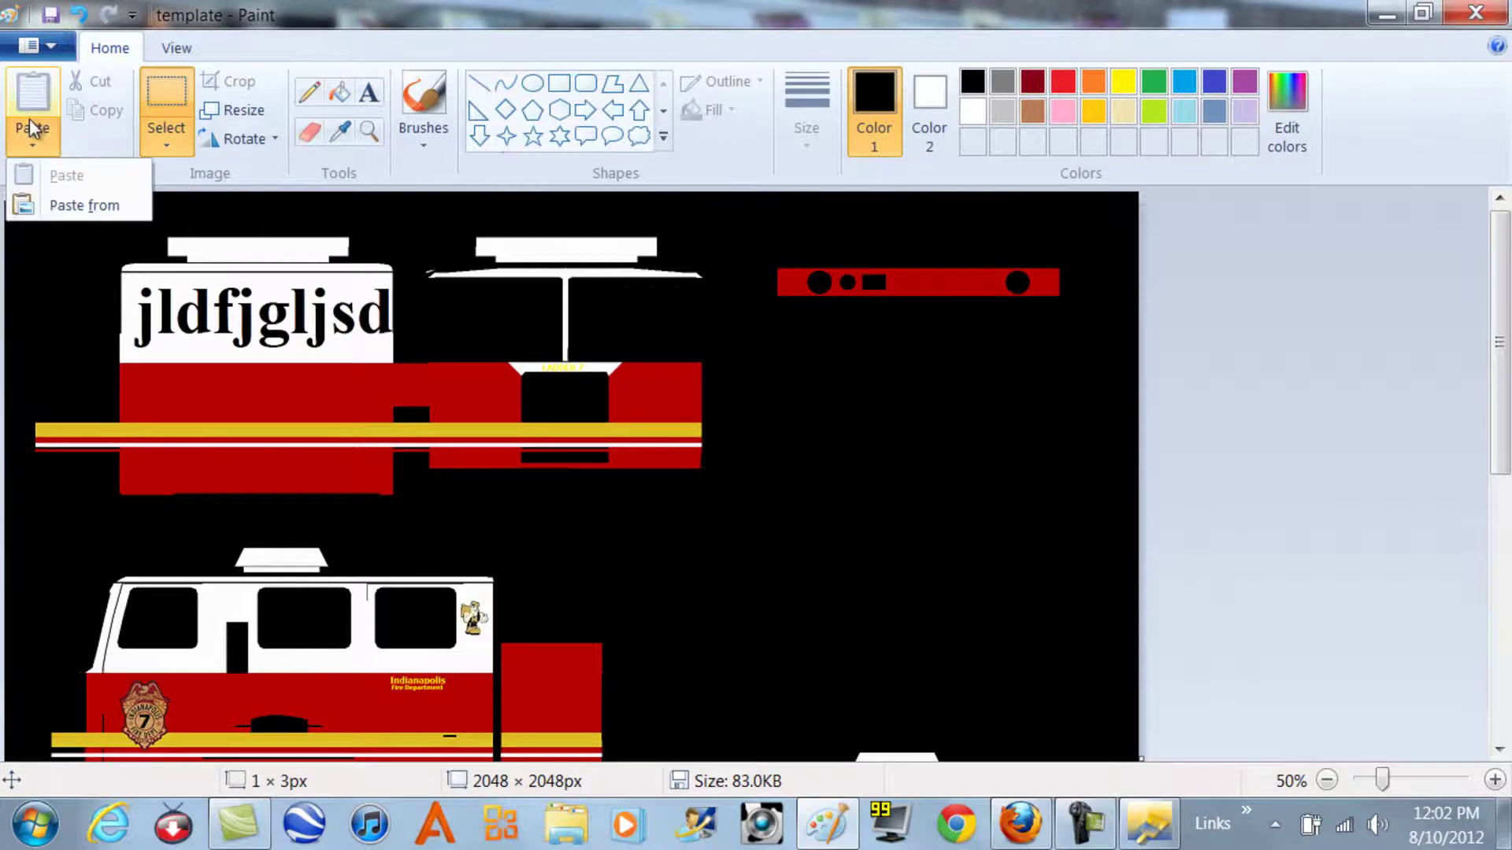
left_click(39, 201)
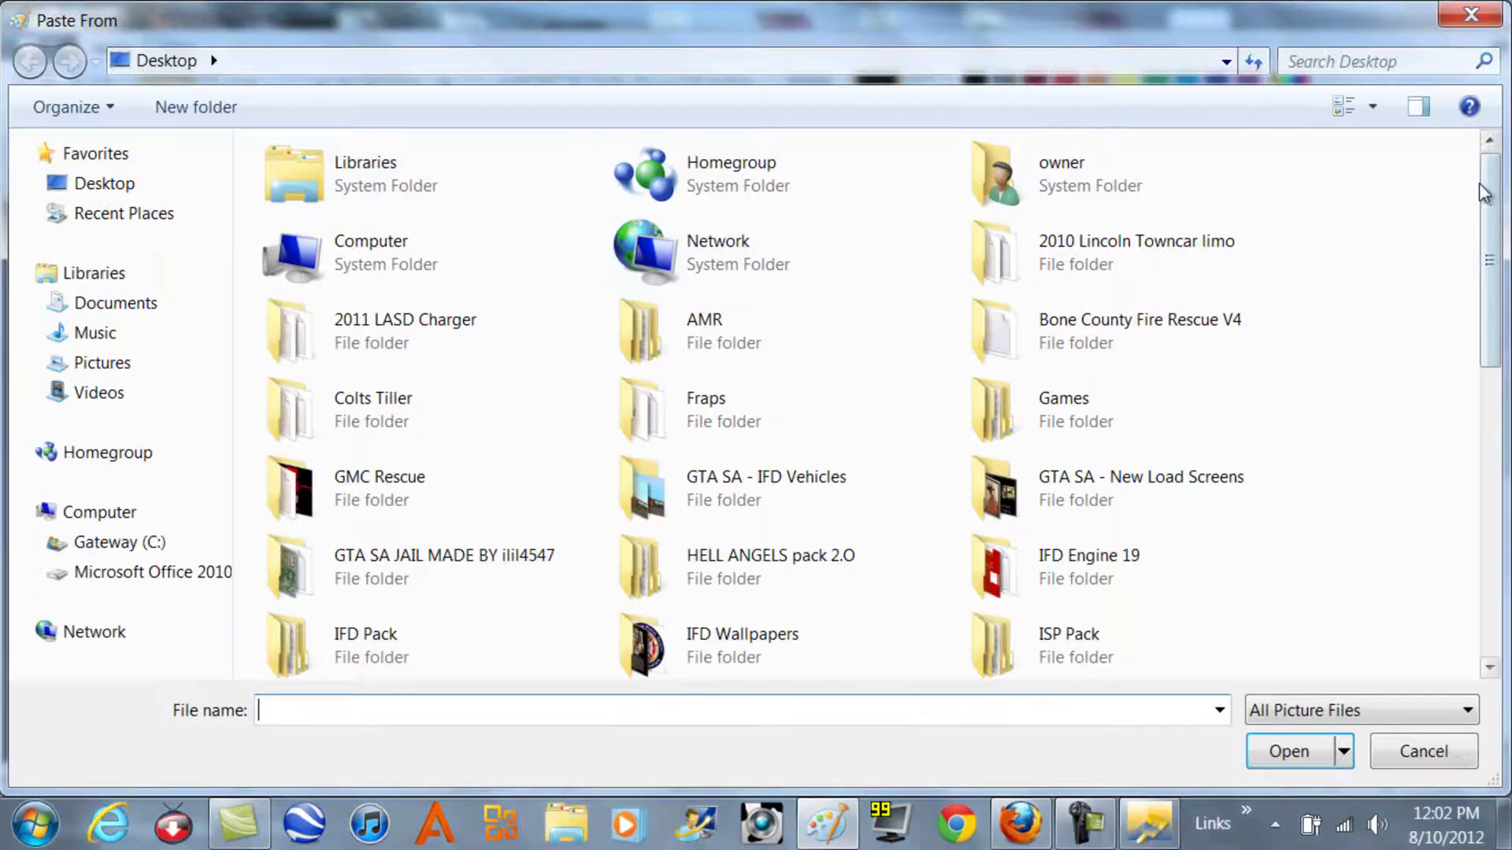
scroll(1486, 323, "down", 1)
scroll(1486, 322, "down", 5)
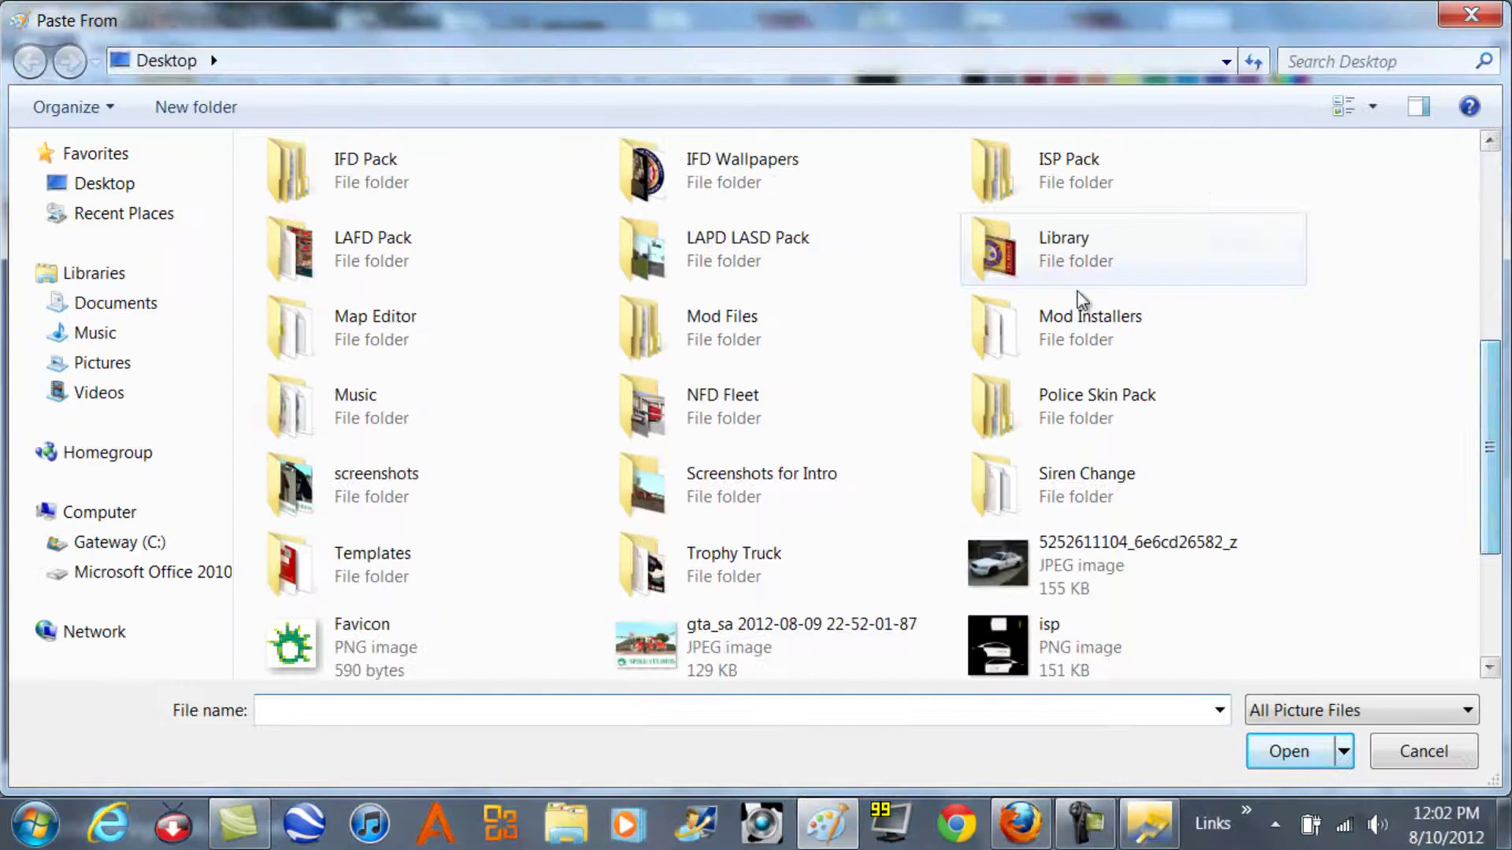
double_click(729, 181)
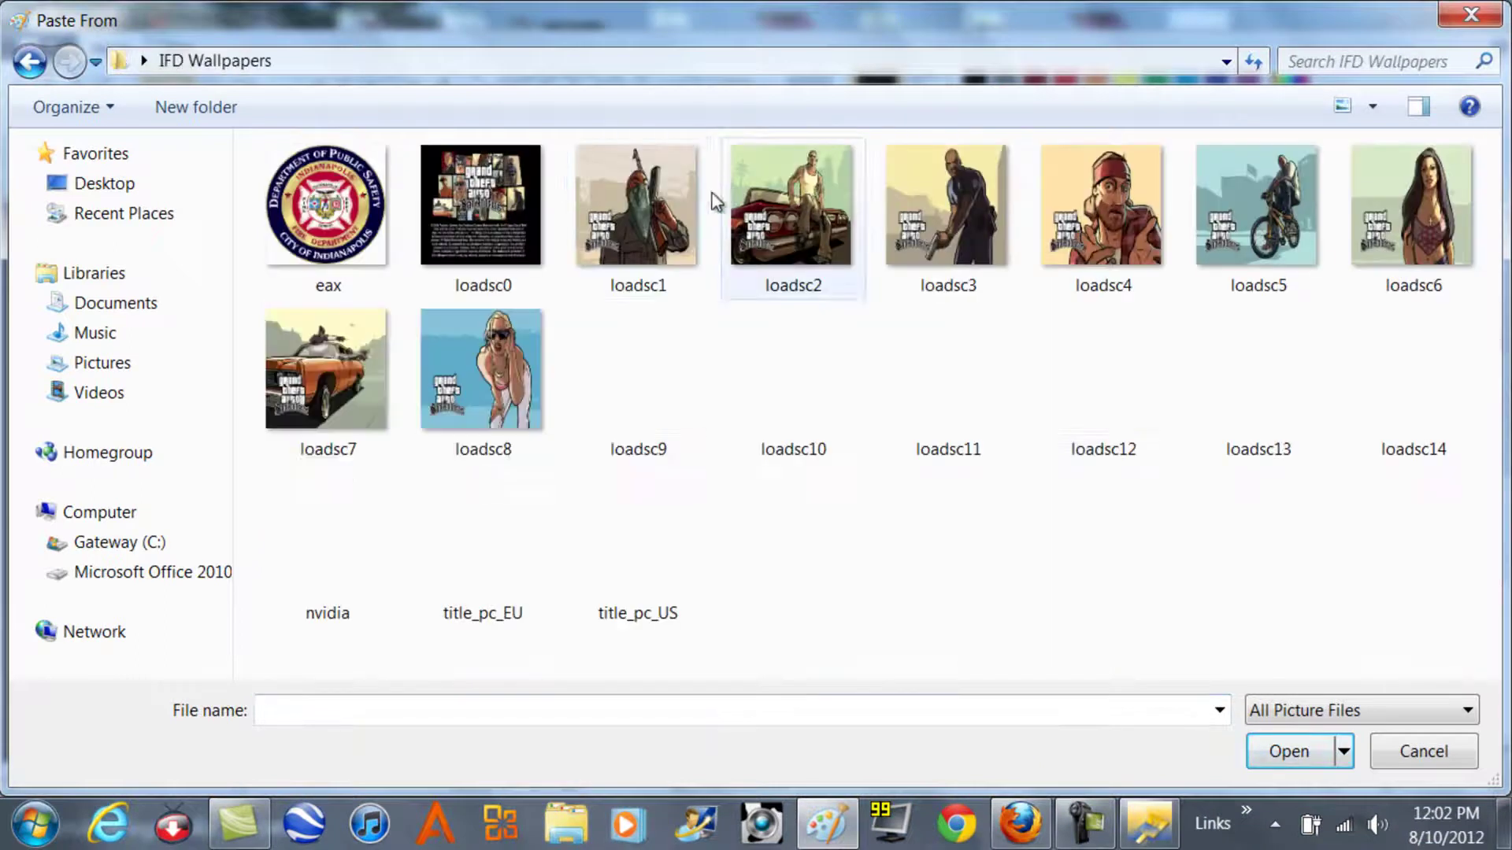
left_click(326, 206)
double_click(326, 207)
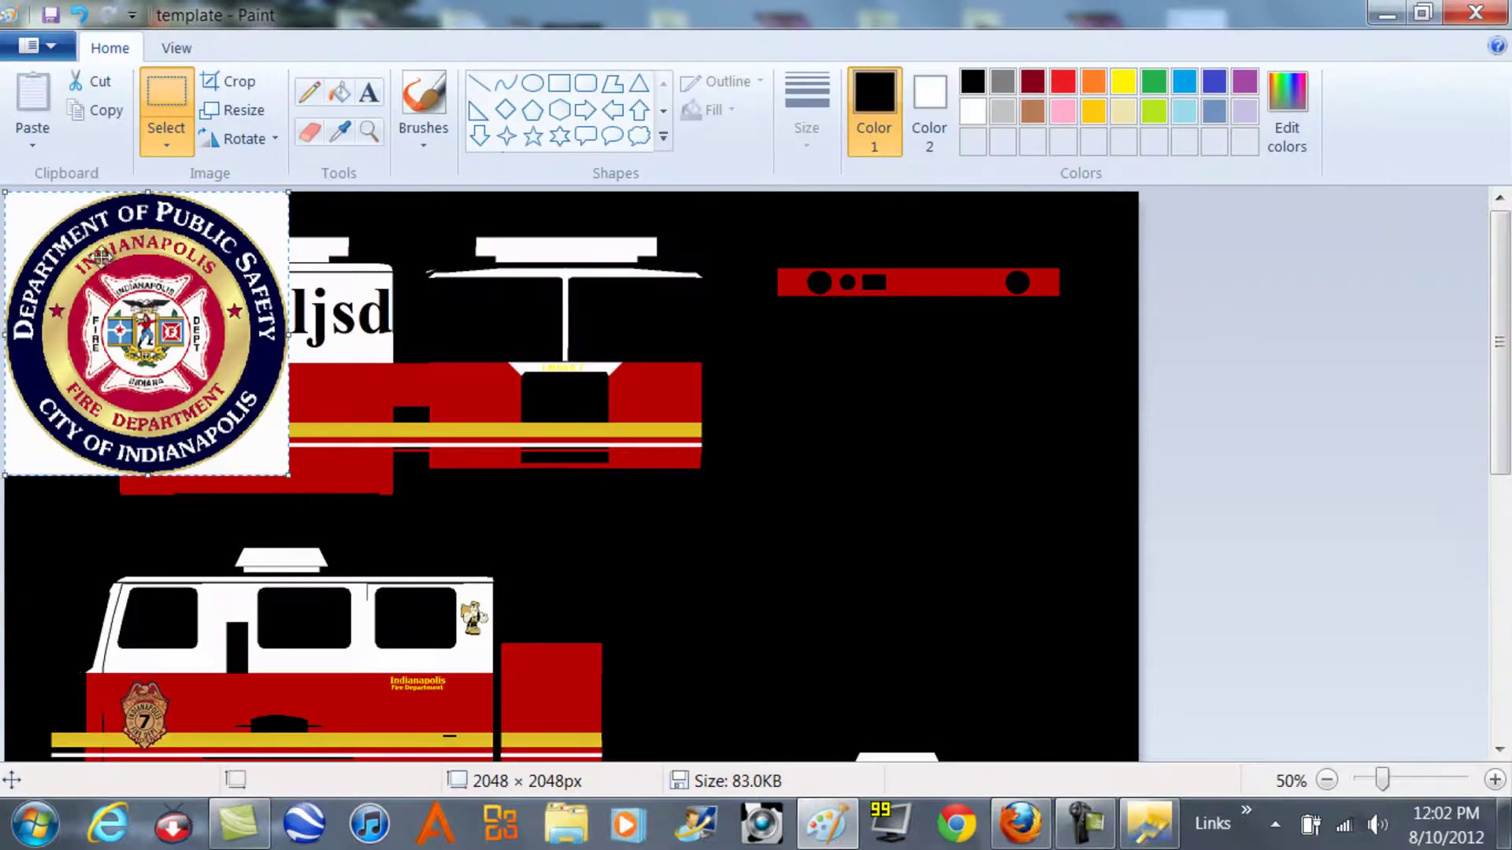
Step: Shrink the seal to about 194×196 px and set it on the truck door
left_click_drag(47, 256, 151, 579)
scroll(410, 339, "down", 2)
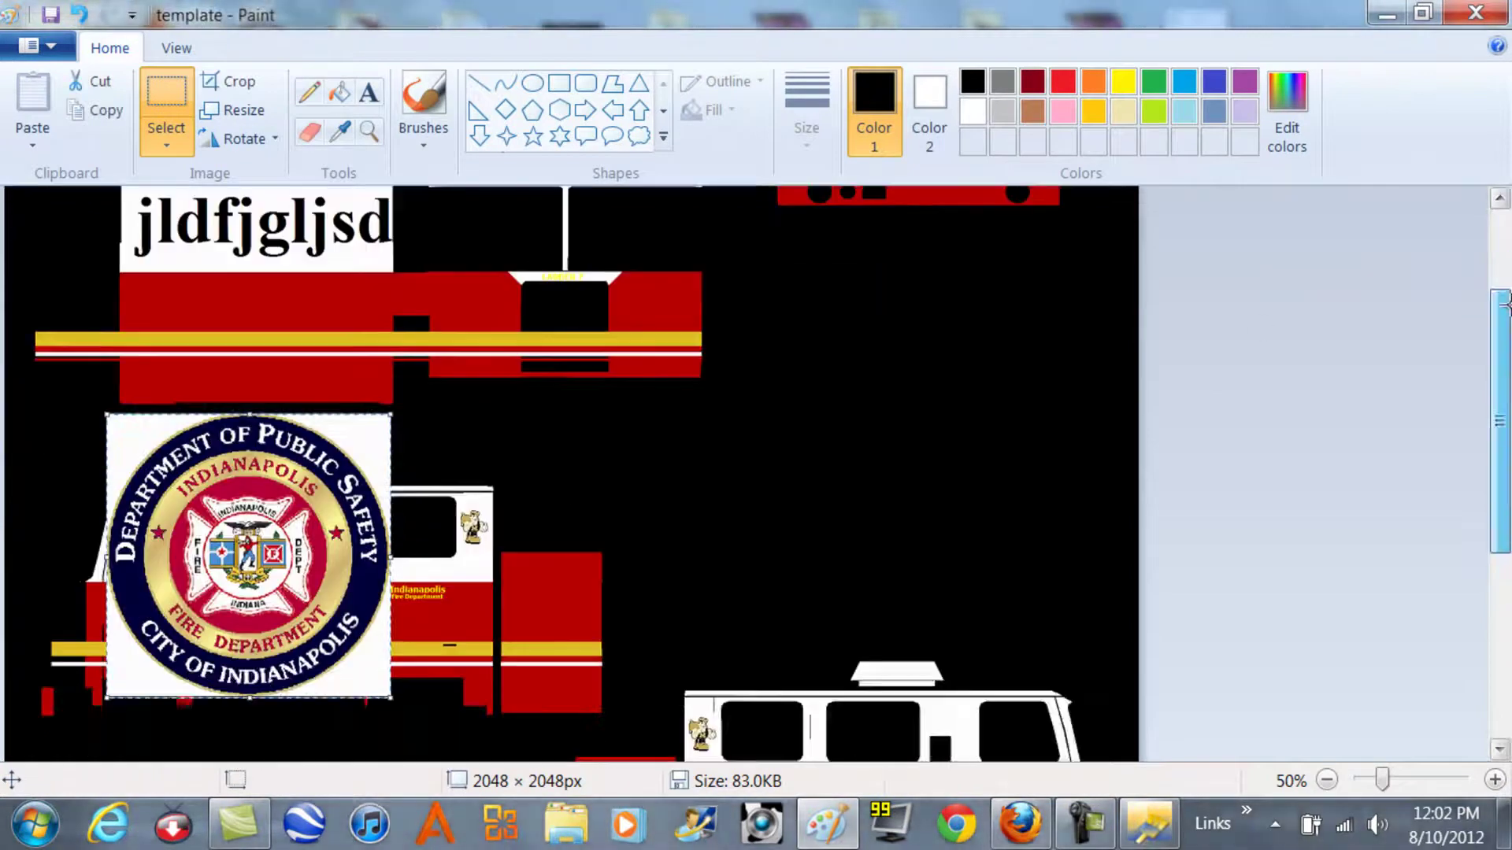
left_click_drag(394, 329, 178, 554)
left_click(629, 463)
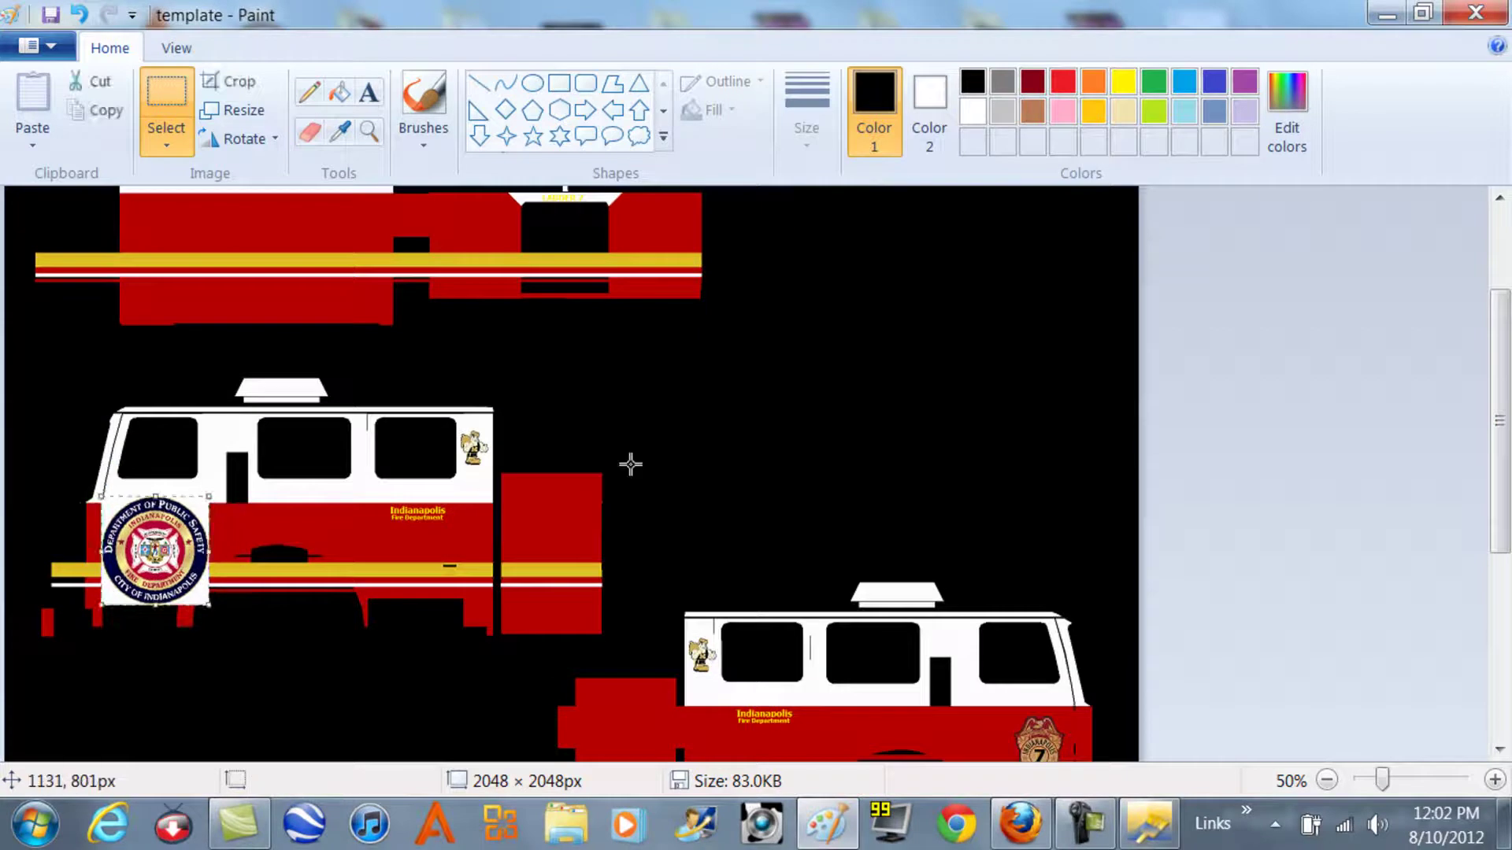
left_click_drag(1499, 423, 1499, 556)
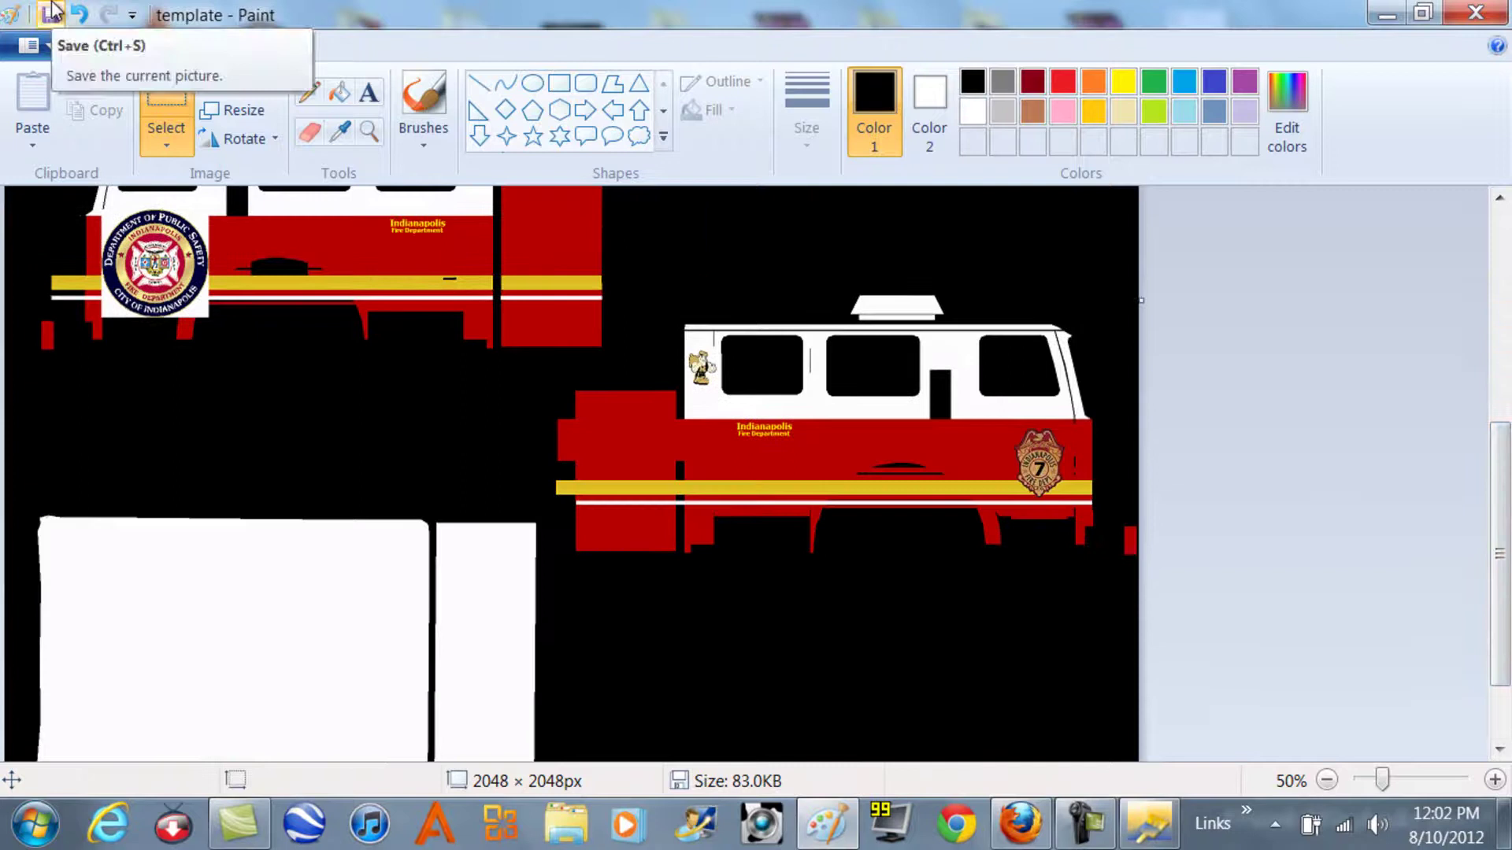
left_click(51, 11)
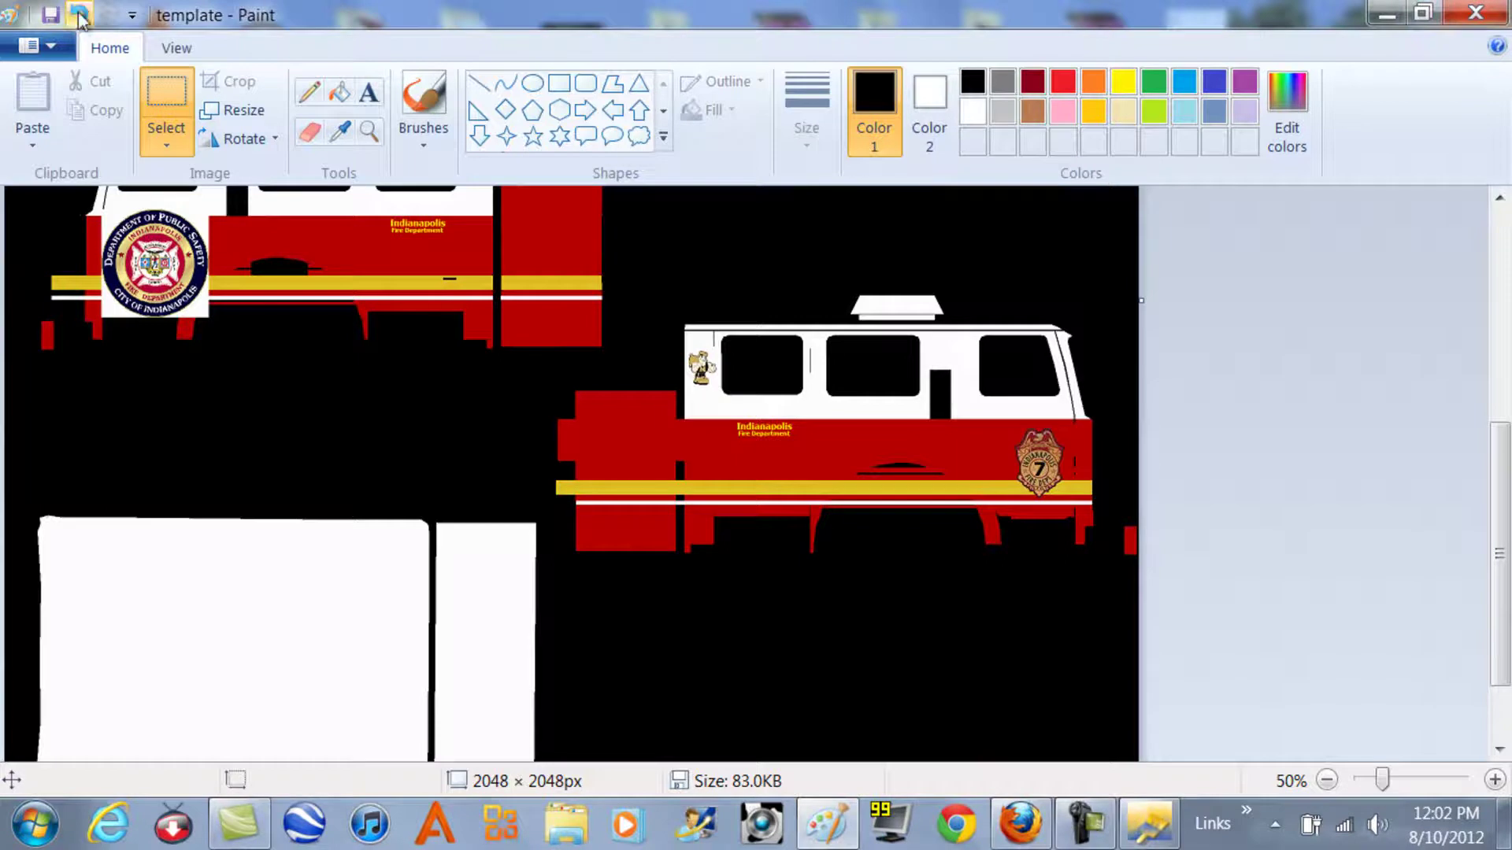
Step: Quit Paint with Alt+F4, choosing Don't Save for the template edits
left_click(31, 45)
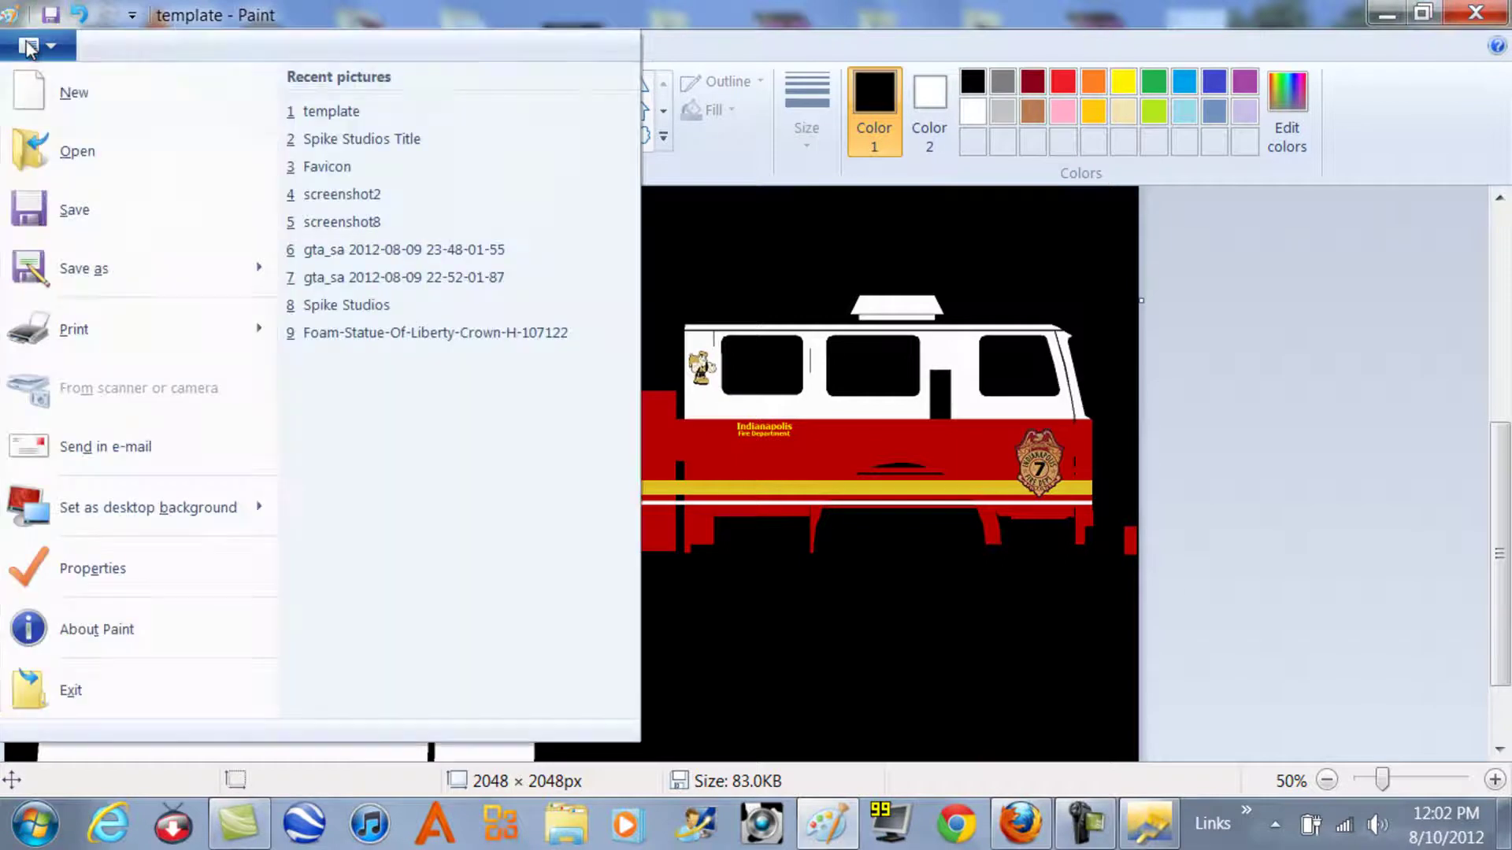
left_click(44, 47)
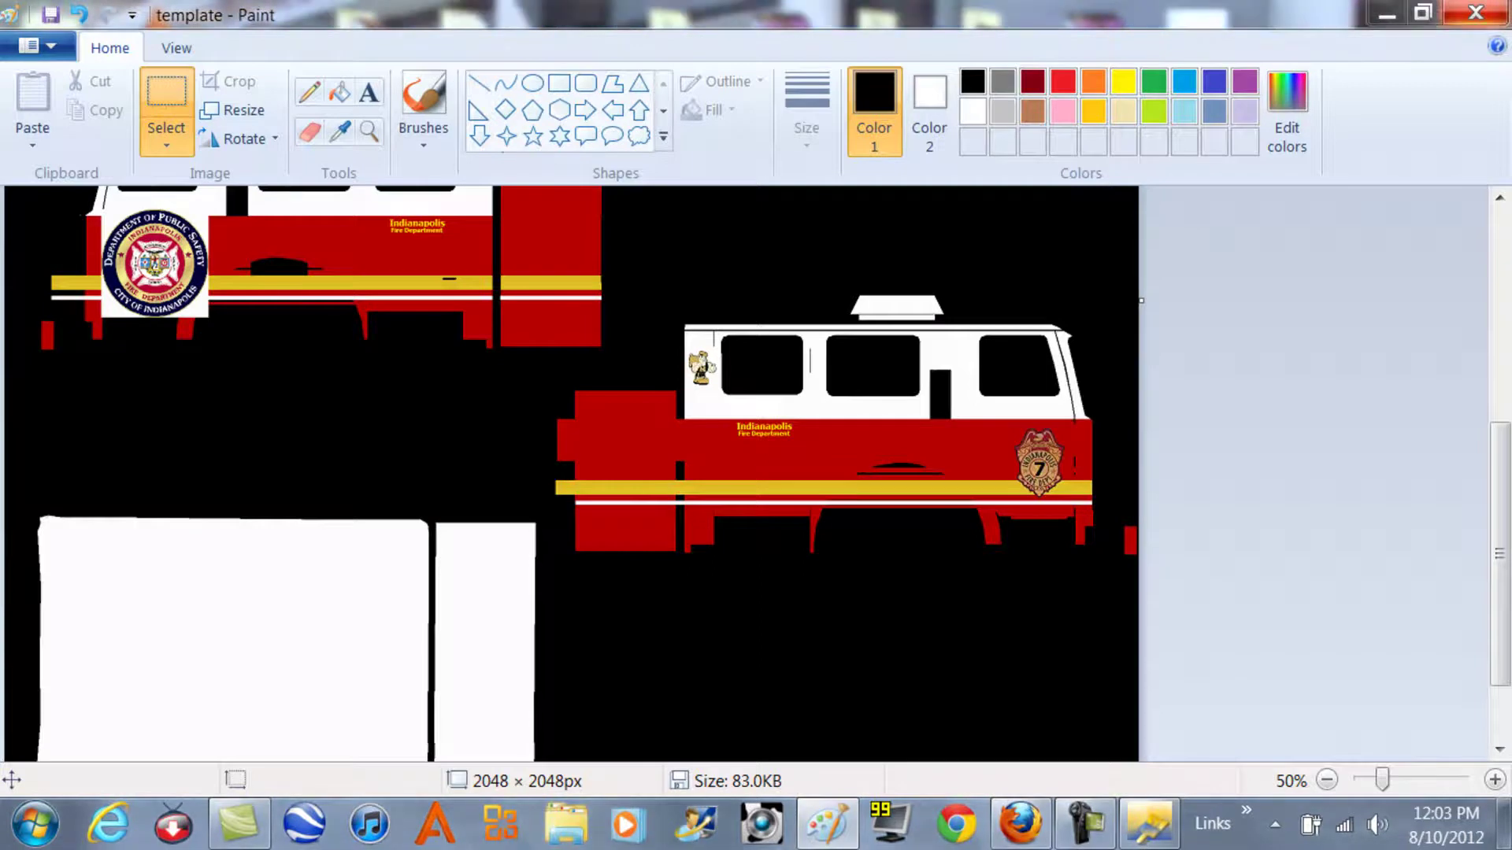
key("alt+F4")
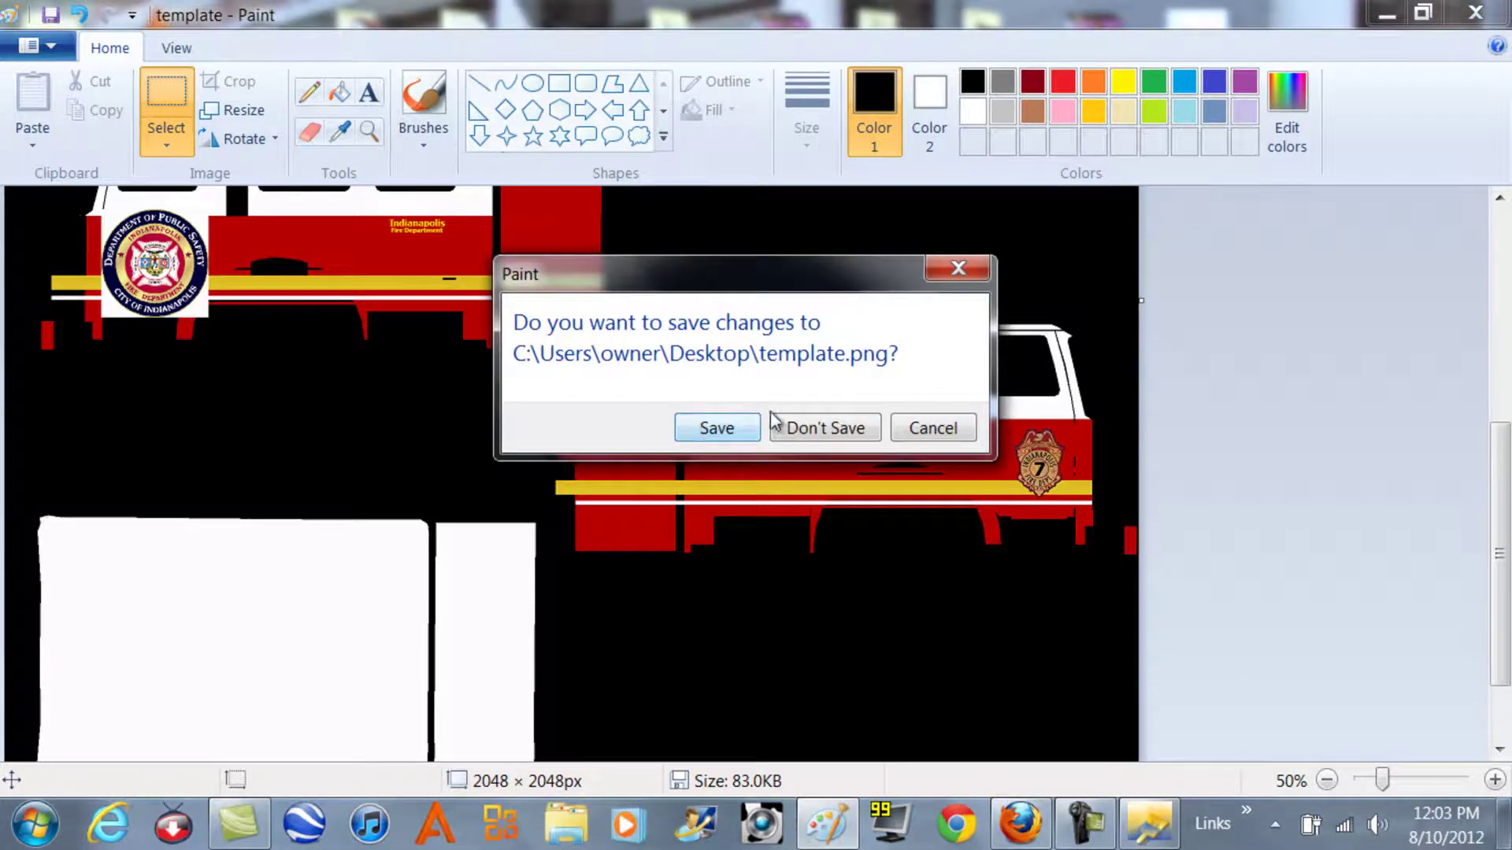
left_click(837, 435)
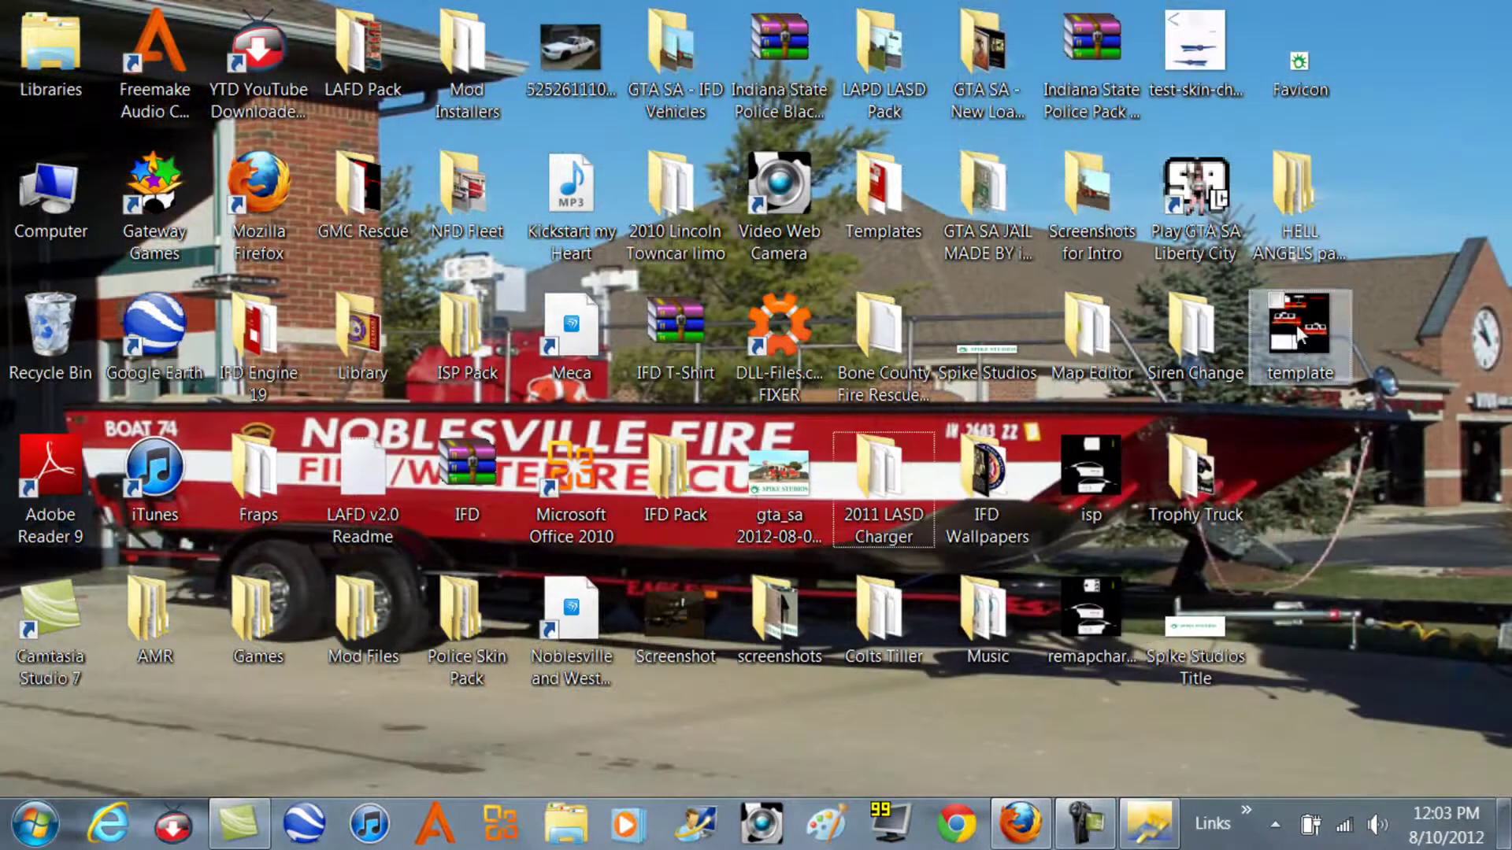
Step: Preview the desktop template image in Windows Photo Viewer, then close the viewer
double_click(1296, 324)
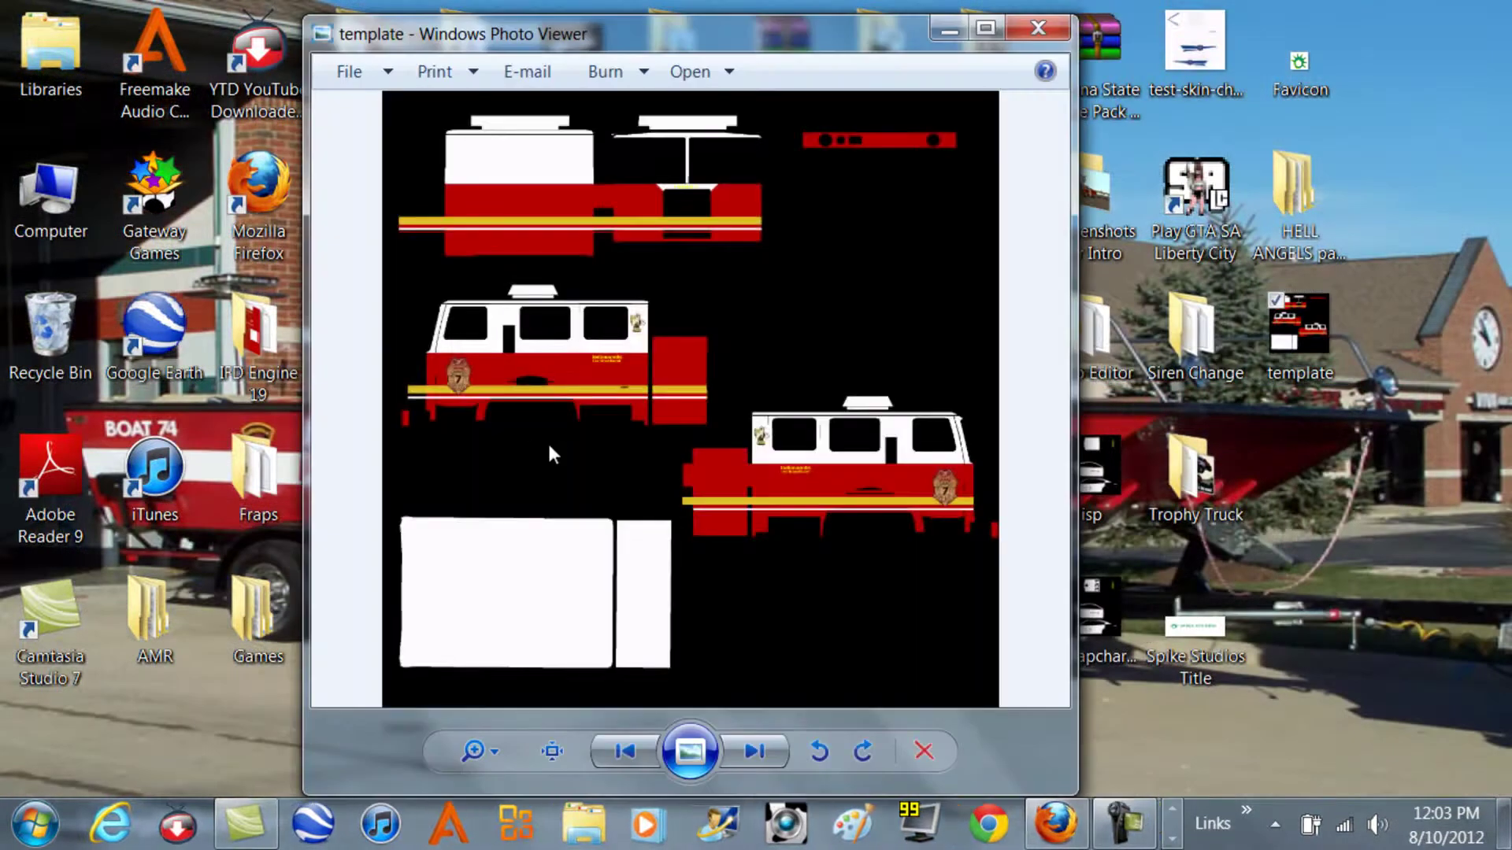
left_click(1040, 29)
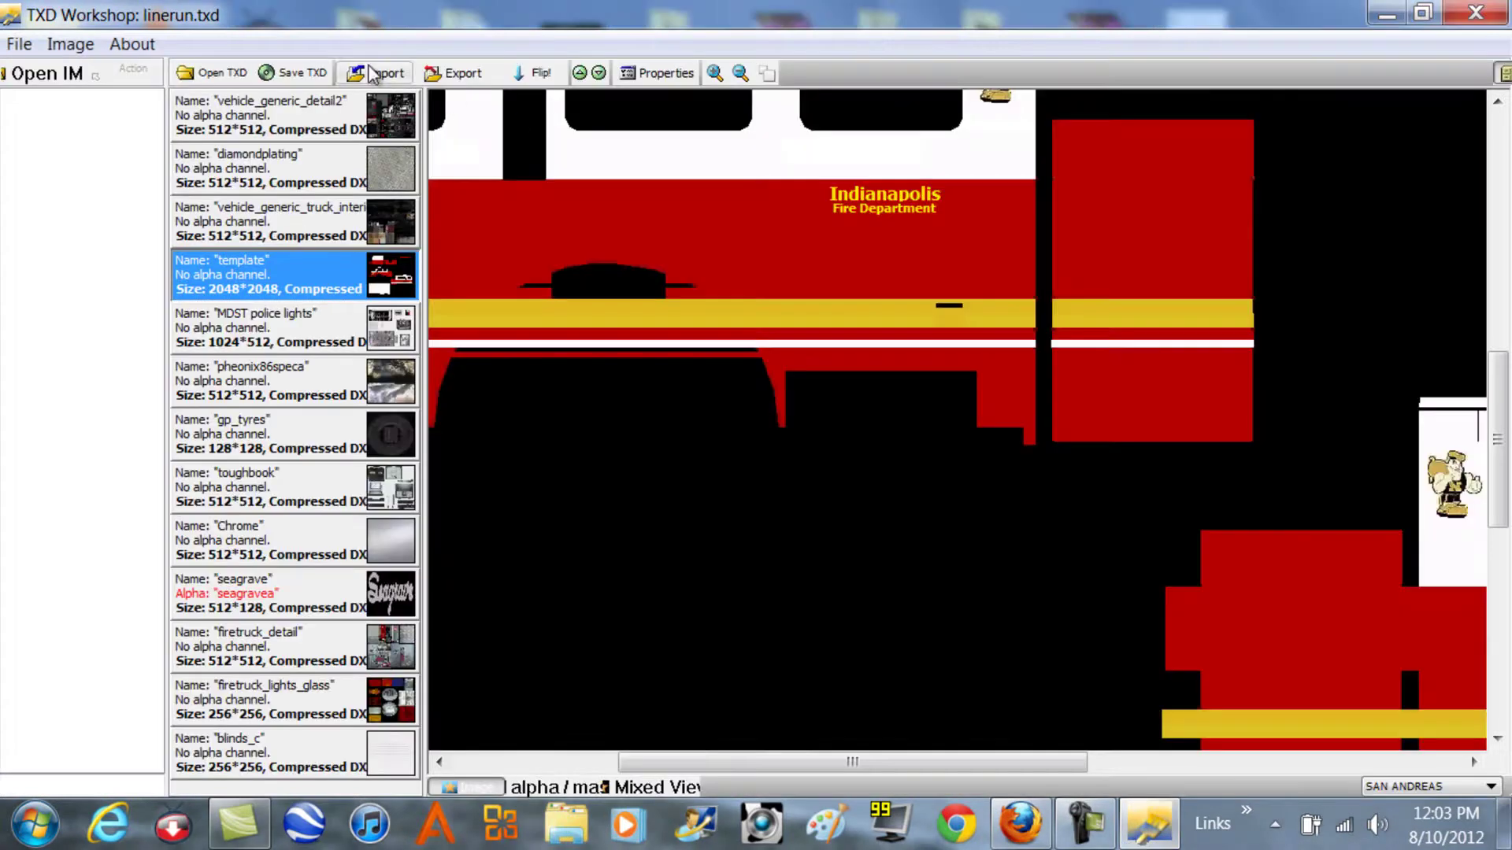
Step: Import the Desktop template PNG to replace linerun.txd's 2048×2048 template texture
left_click(372, 74)
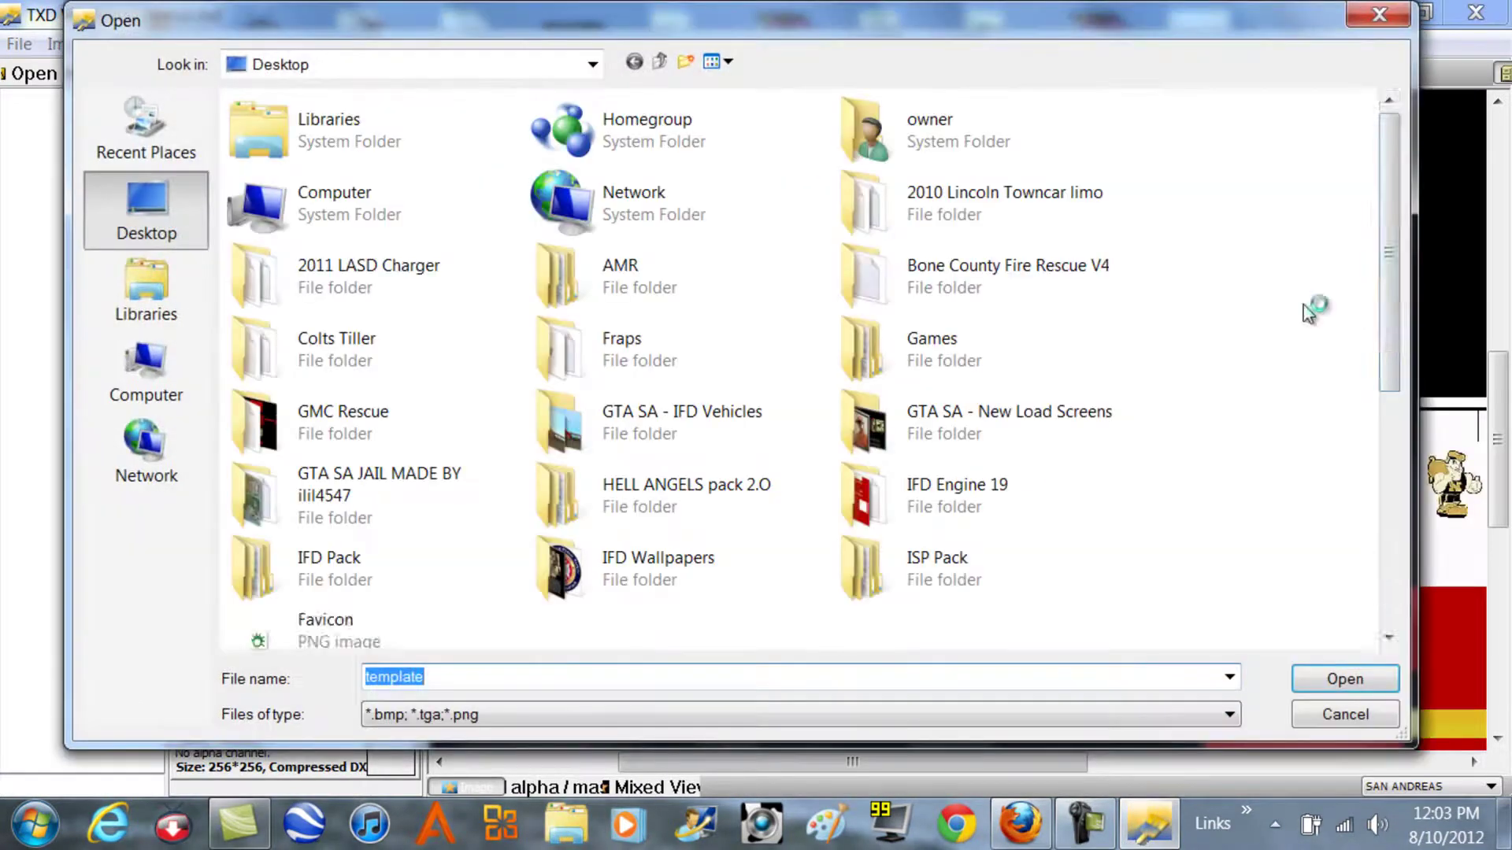
left_click_drag(1392, 196, 1397, 530)
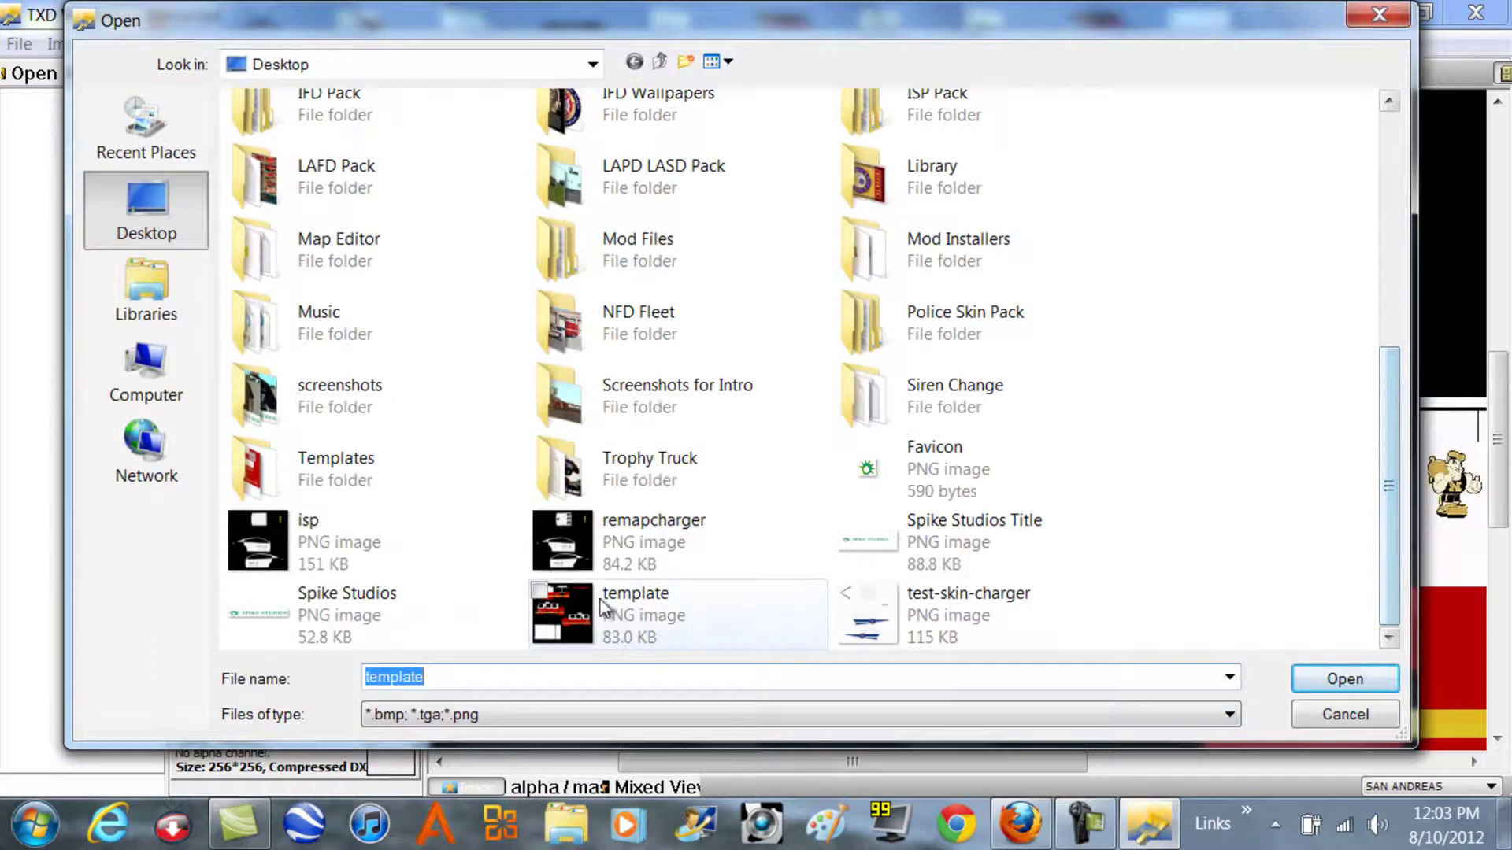
left_click(581, 630)
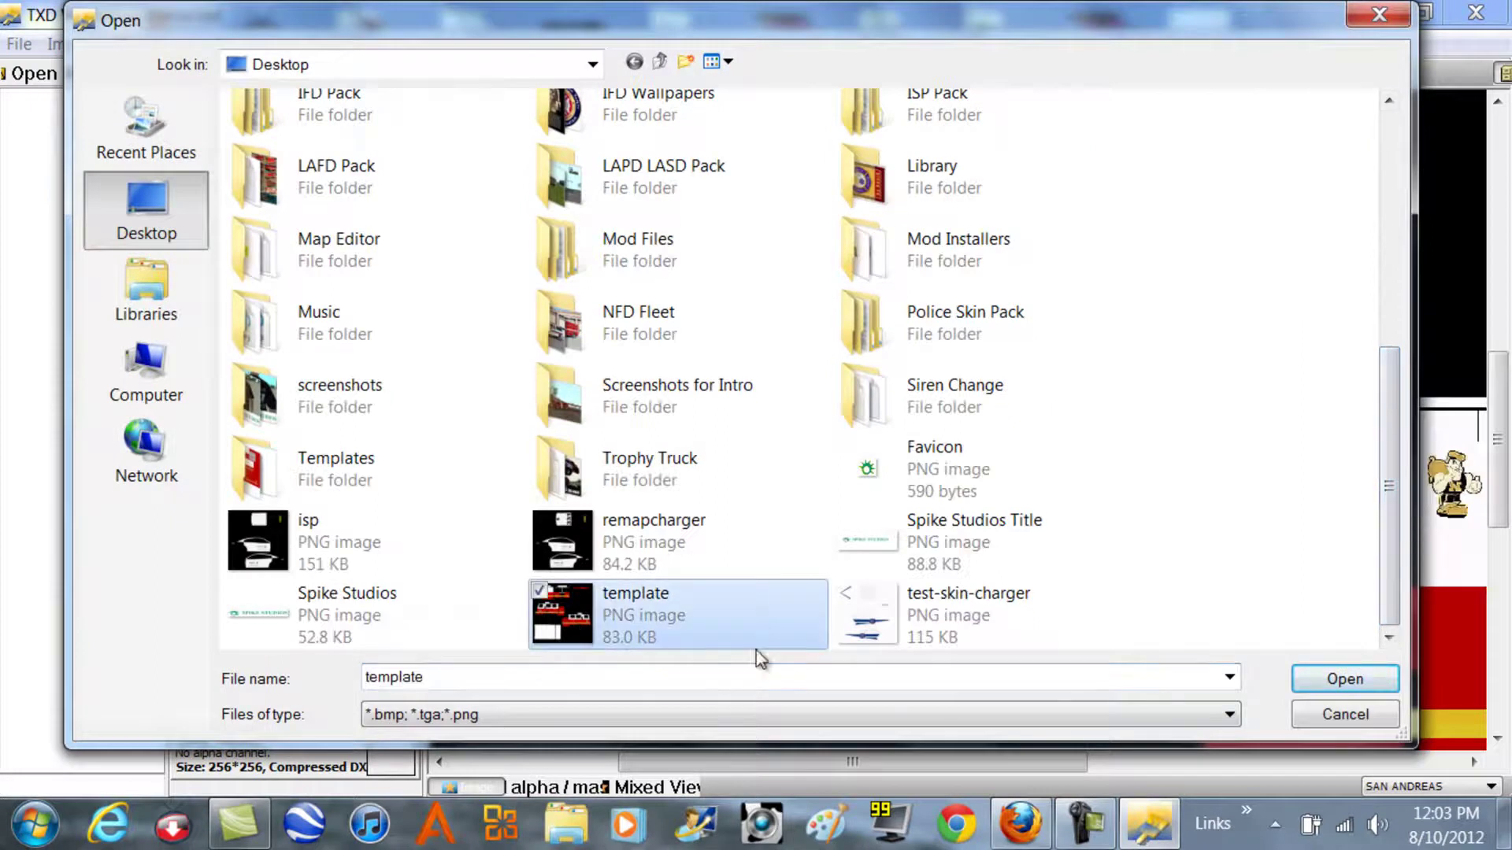
left_click(1396, 679)
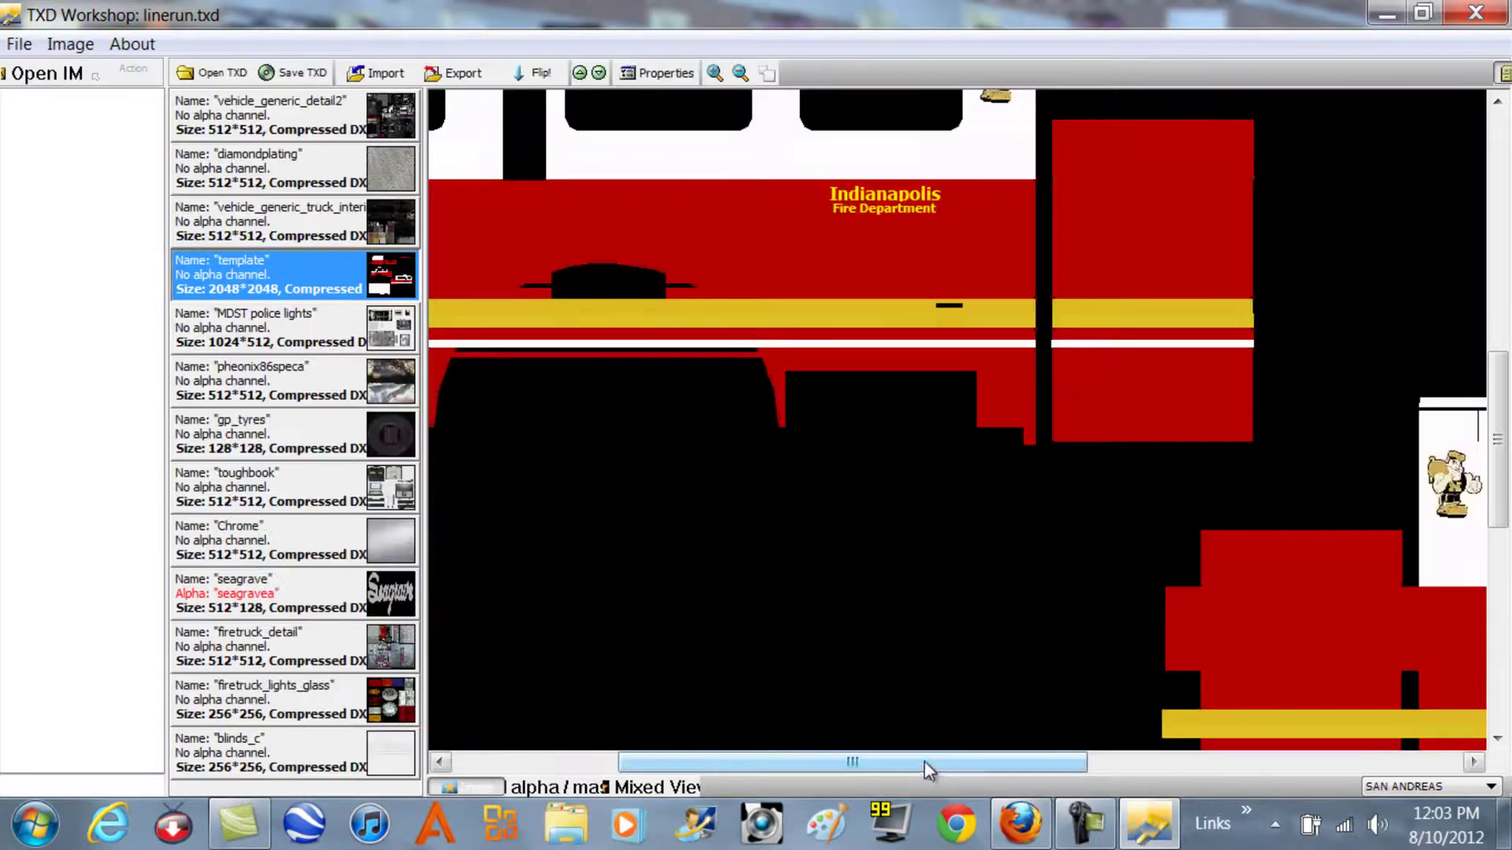
Step: Scroll around the re-imported template texture preview, then save linerun.txd via File > Save as
left_click_drag(928, 770, 762, 764)
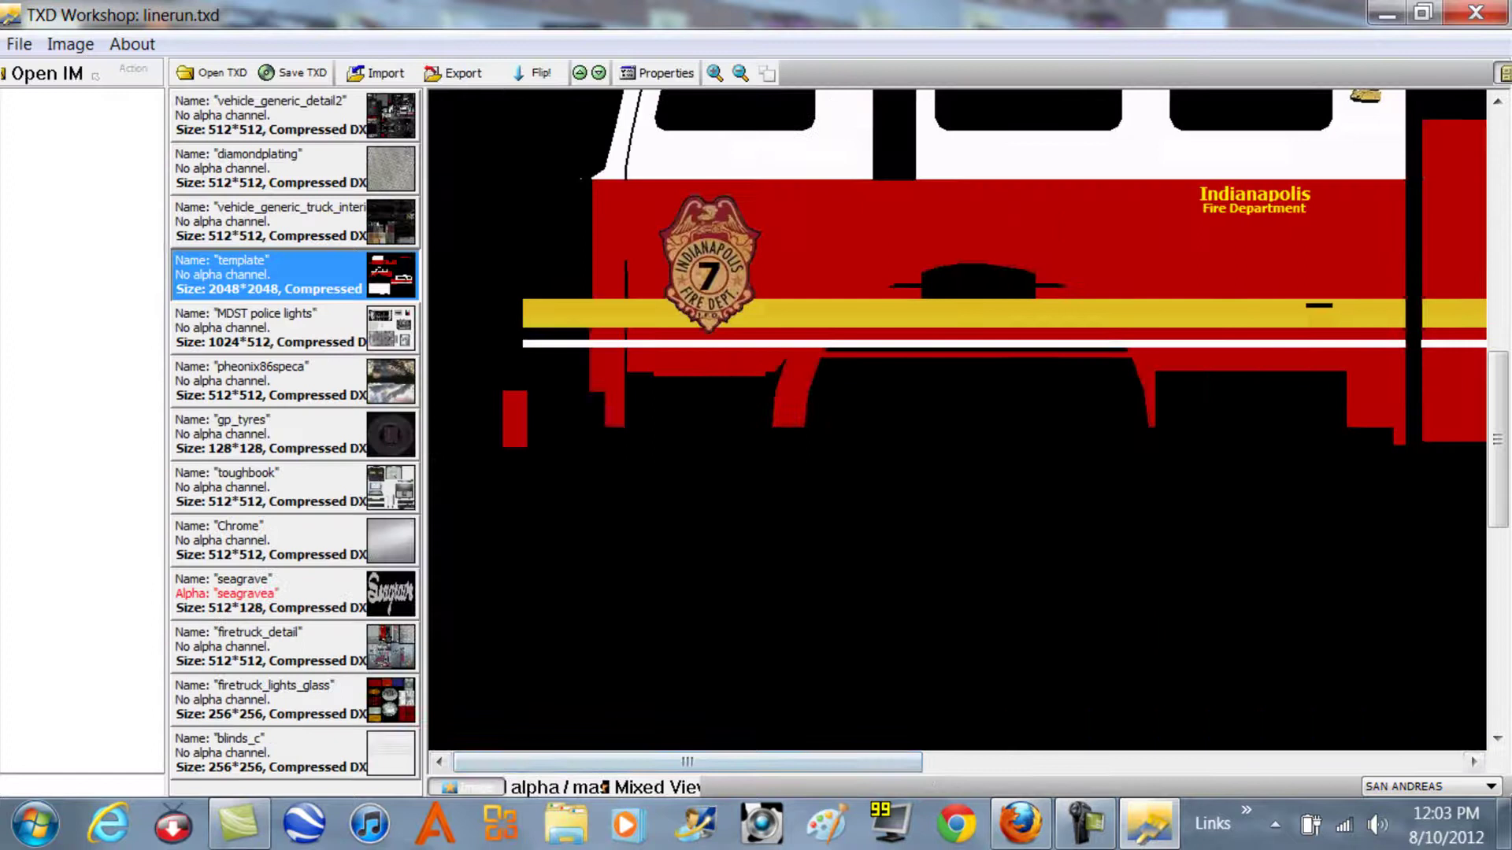
left_click_drag(1505, 397, 1418, 210)
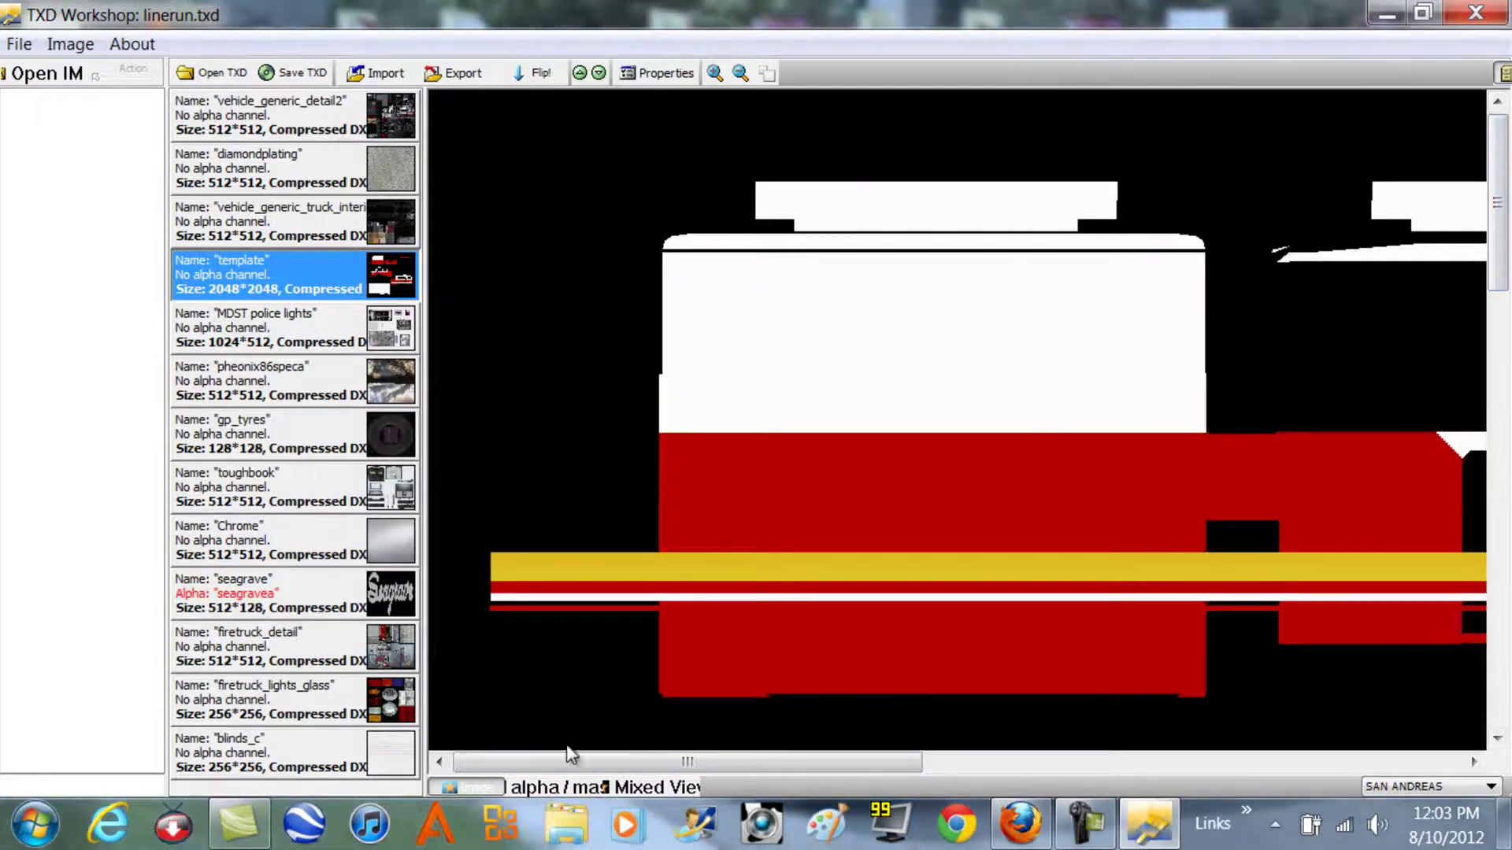
left_click_drag(592, 762, 866, 733)
scroll(1441, 471, "down", 10)
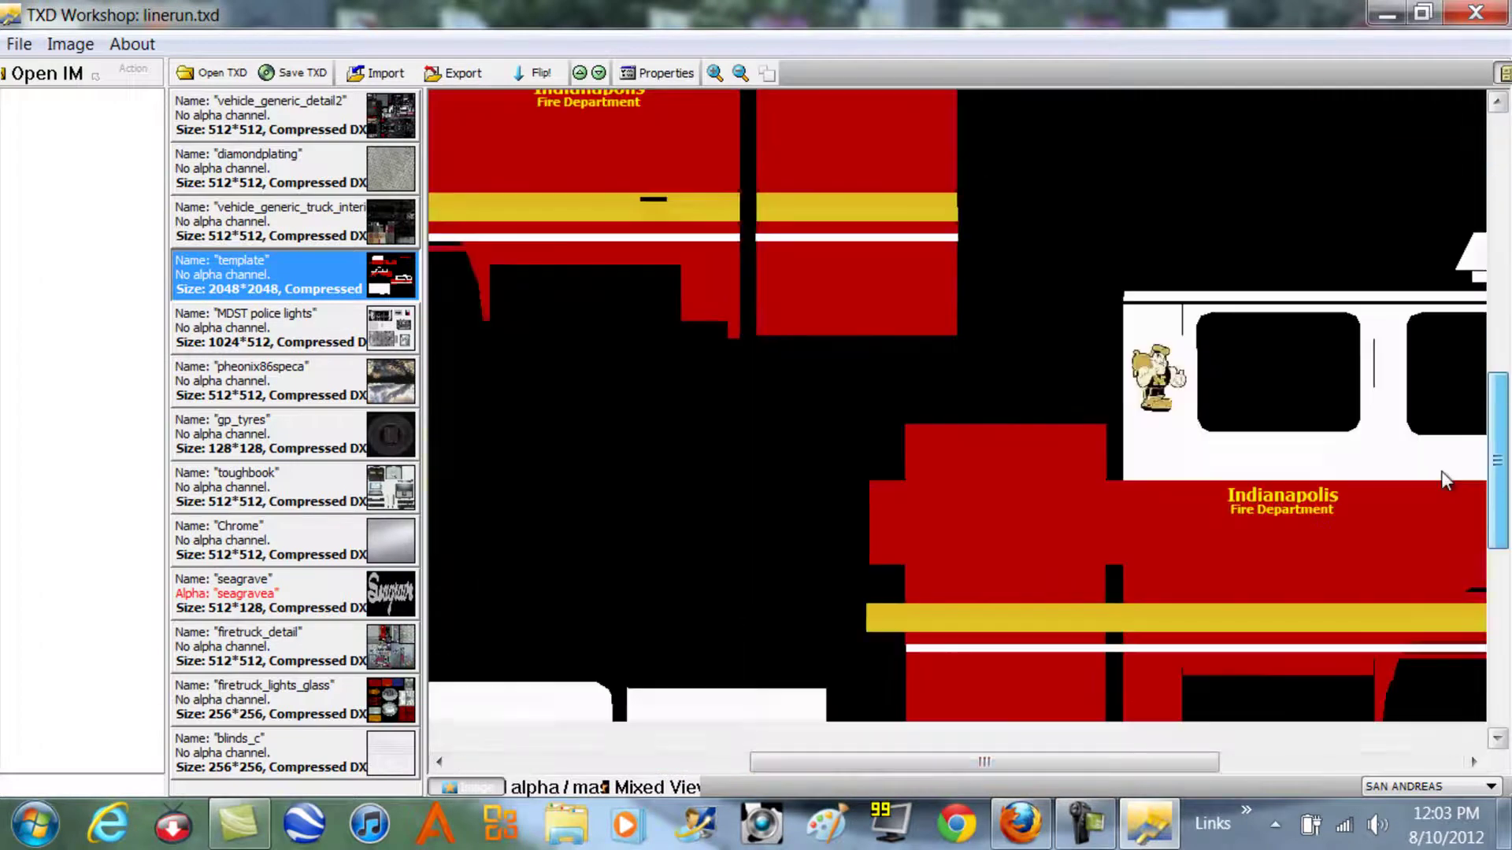
scroll(1430, 522, "down", 5)
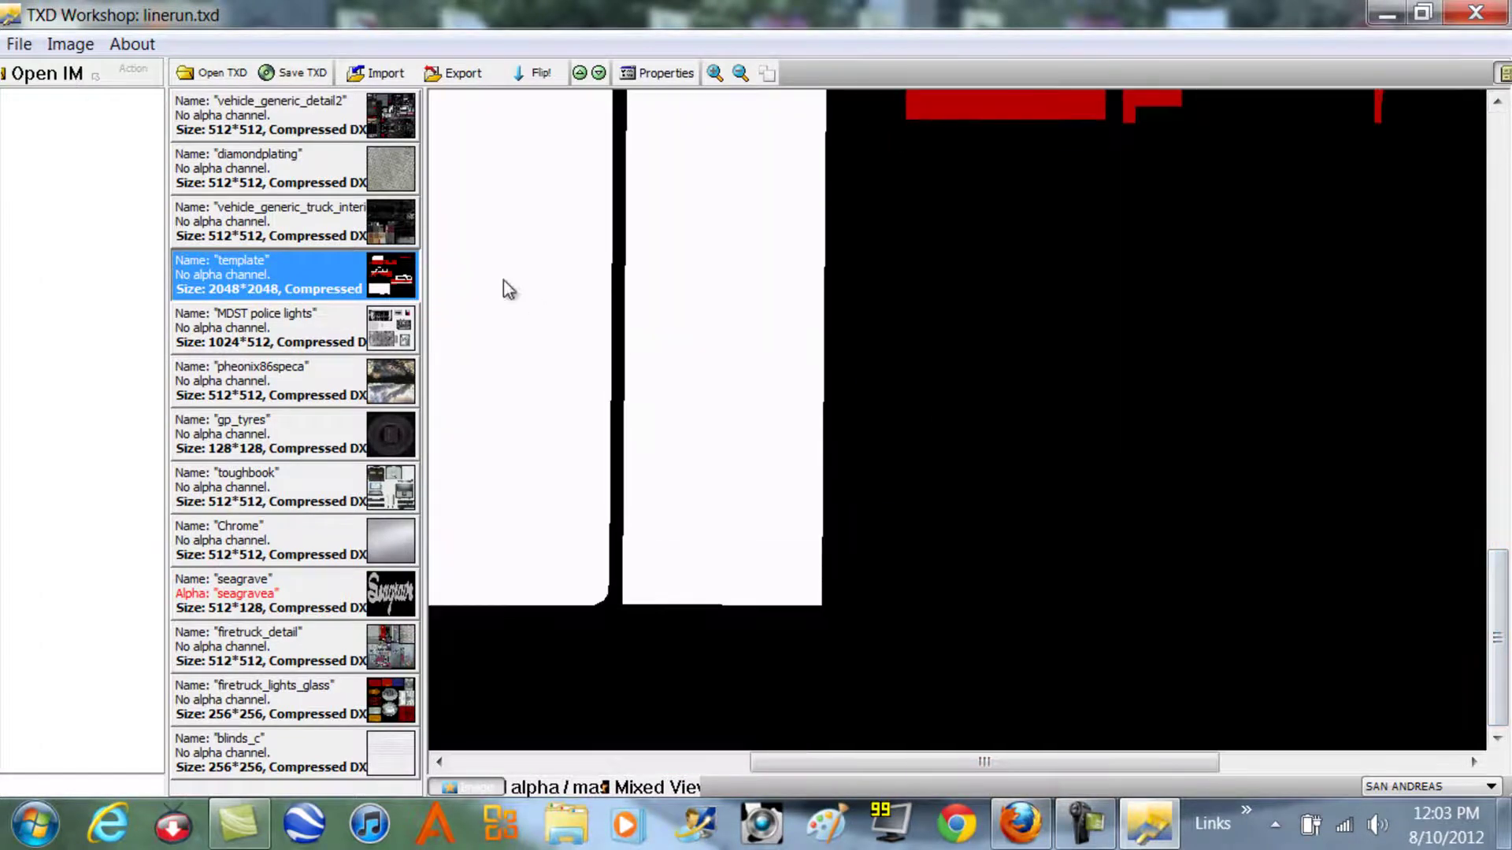
left_click(28, 43)
left_click(56, 148)
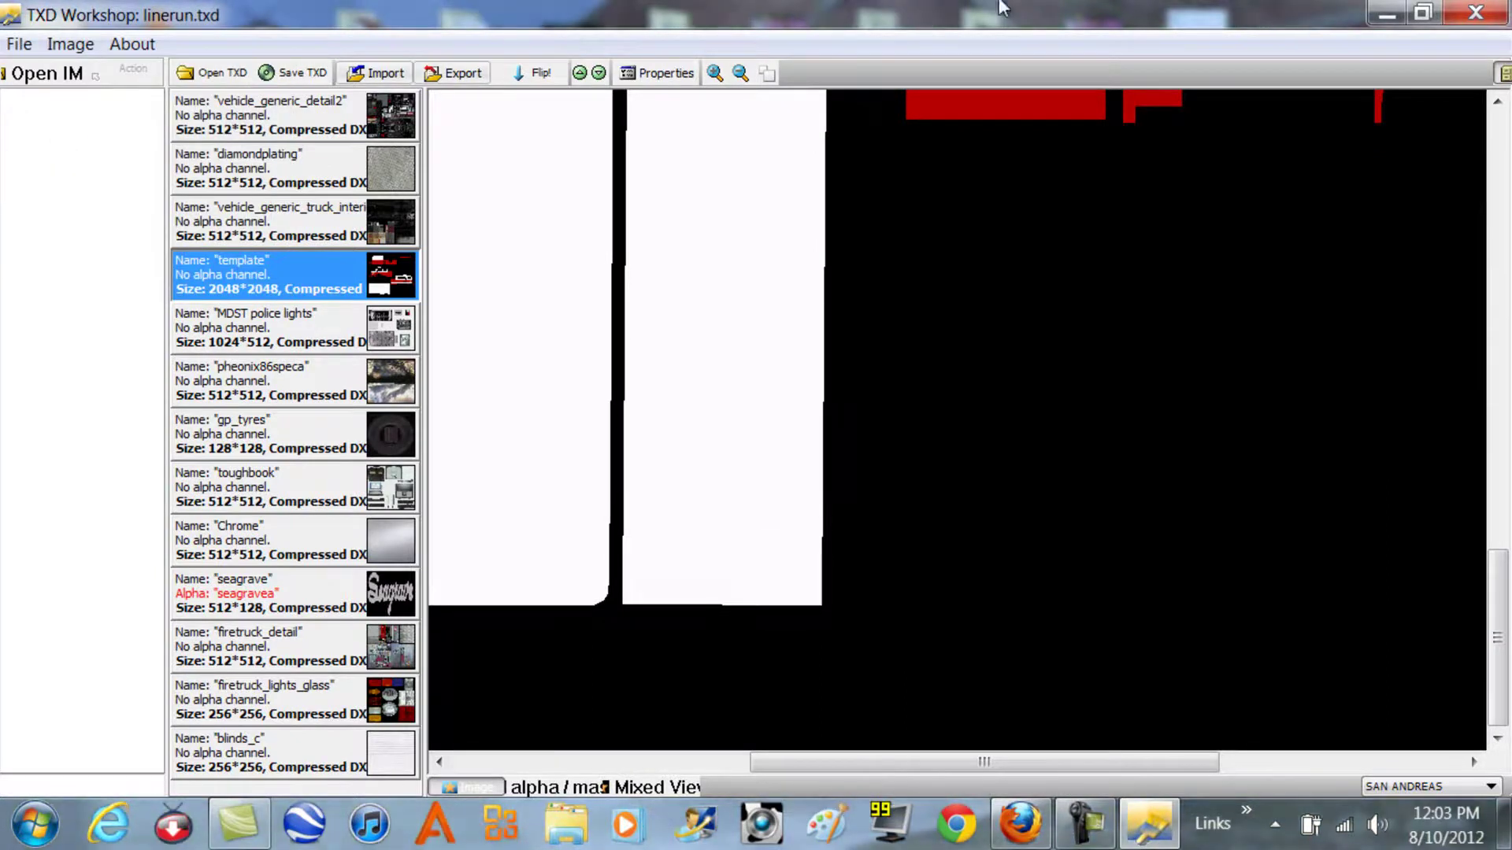
Step: Close TXD Workshop and the Firefox window
left_click(1496, 12)
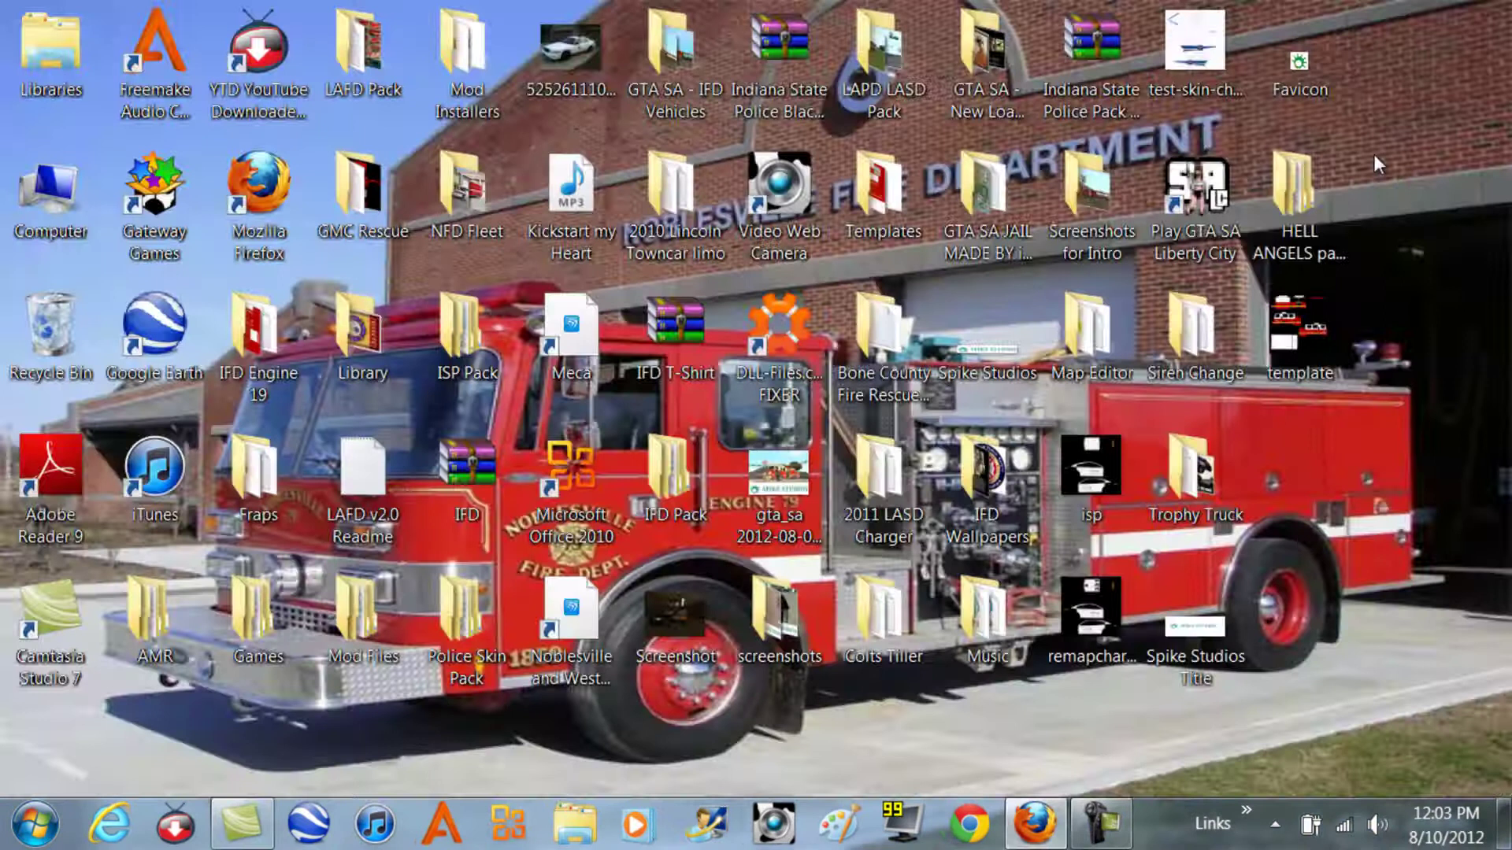
mouse_move(1092, 824)
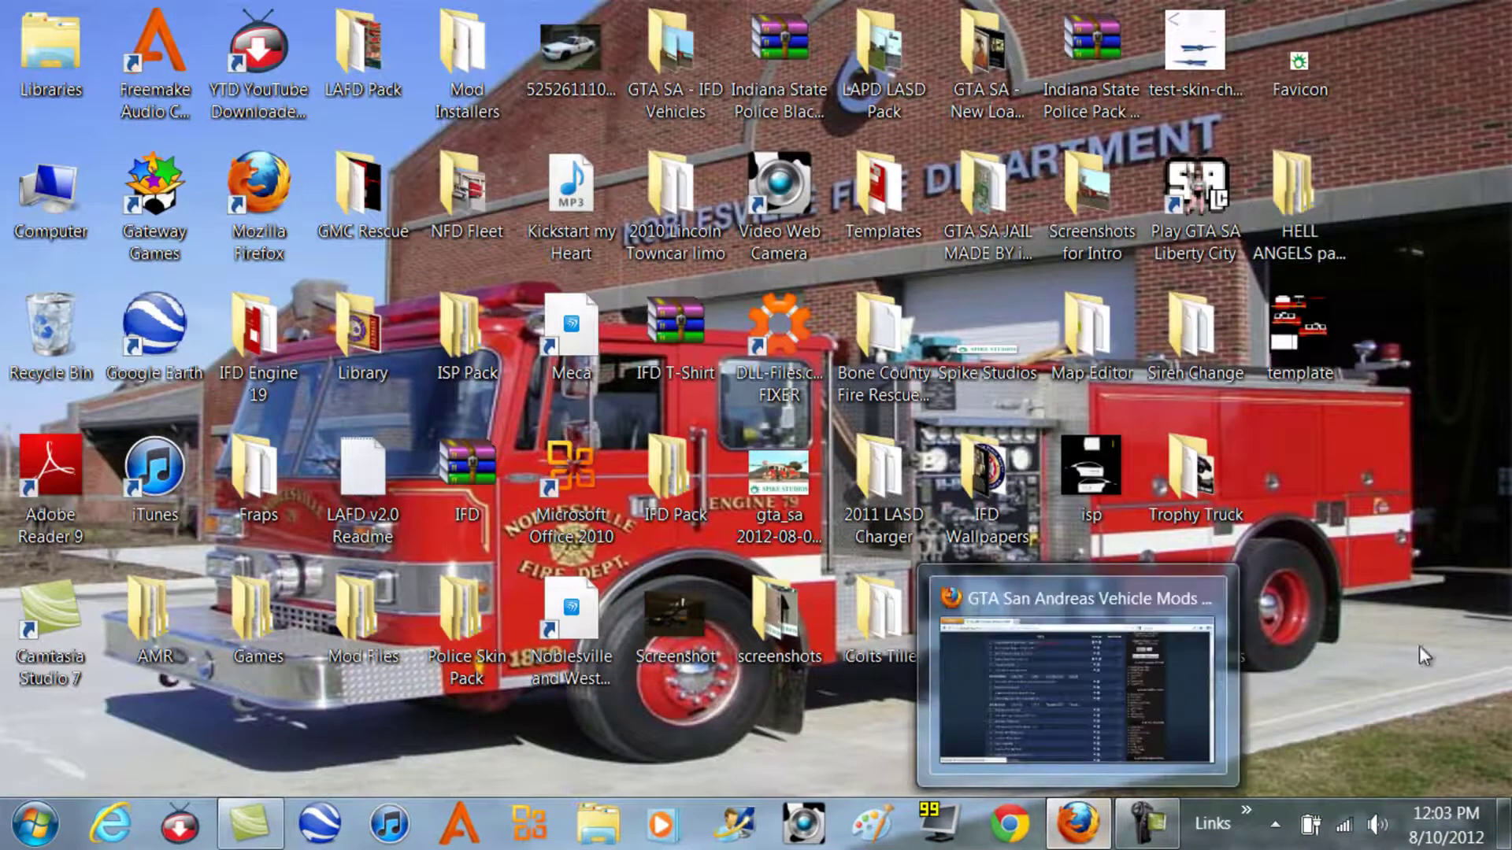
right_click(1047, 828)
left_click(1047, 758)
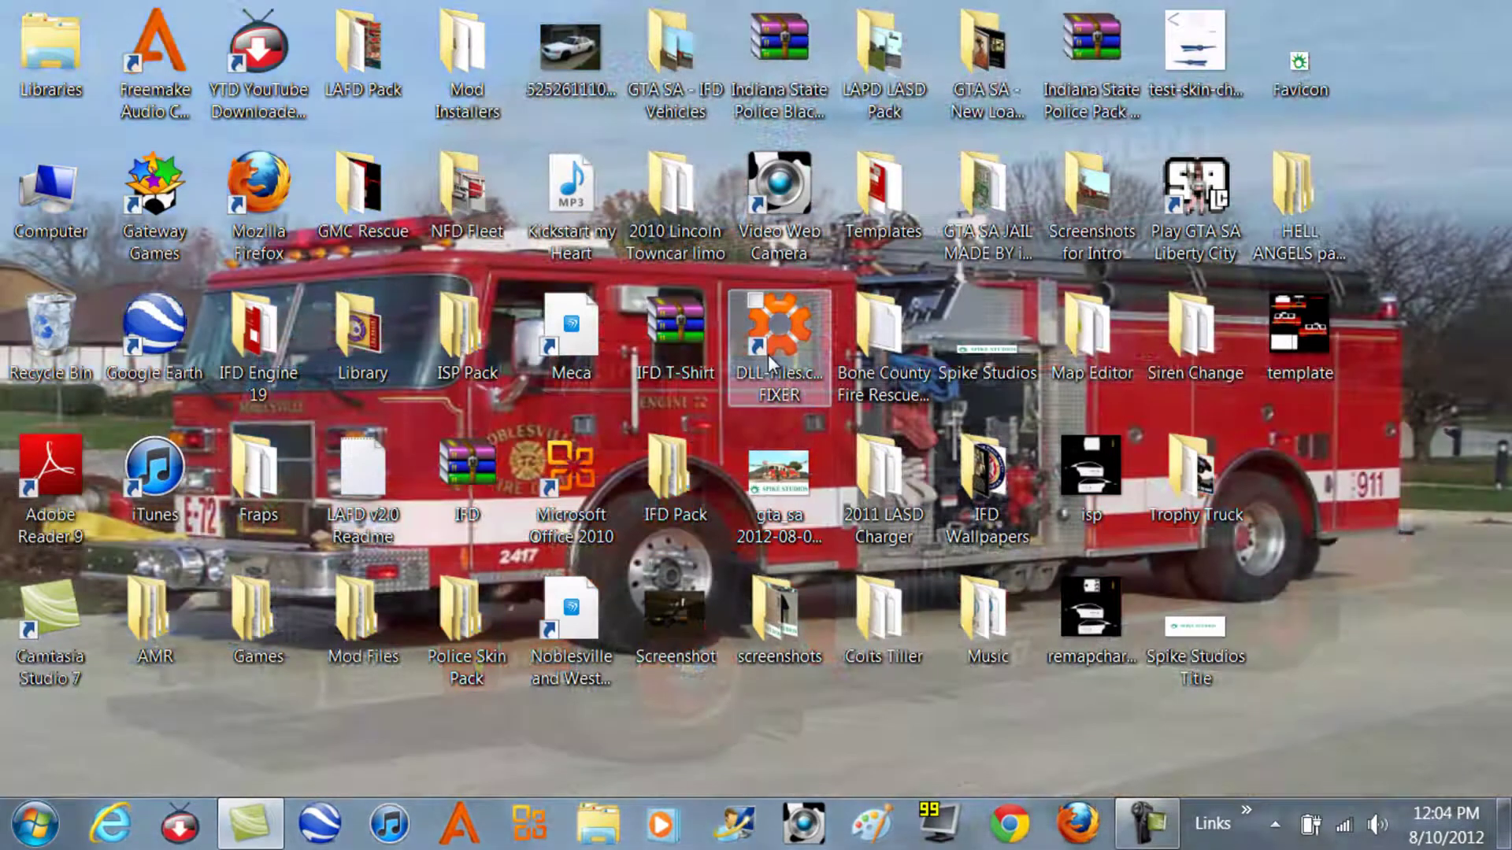
Step: Open the Mod Installers folder and launch San Andreas Mod Installer, dismissing the missing game directory error
double_click(464, 51)
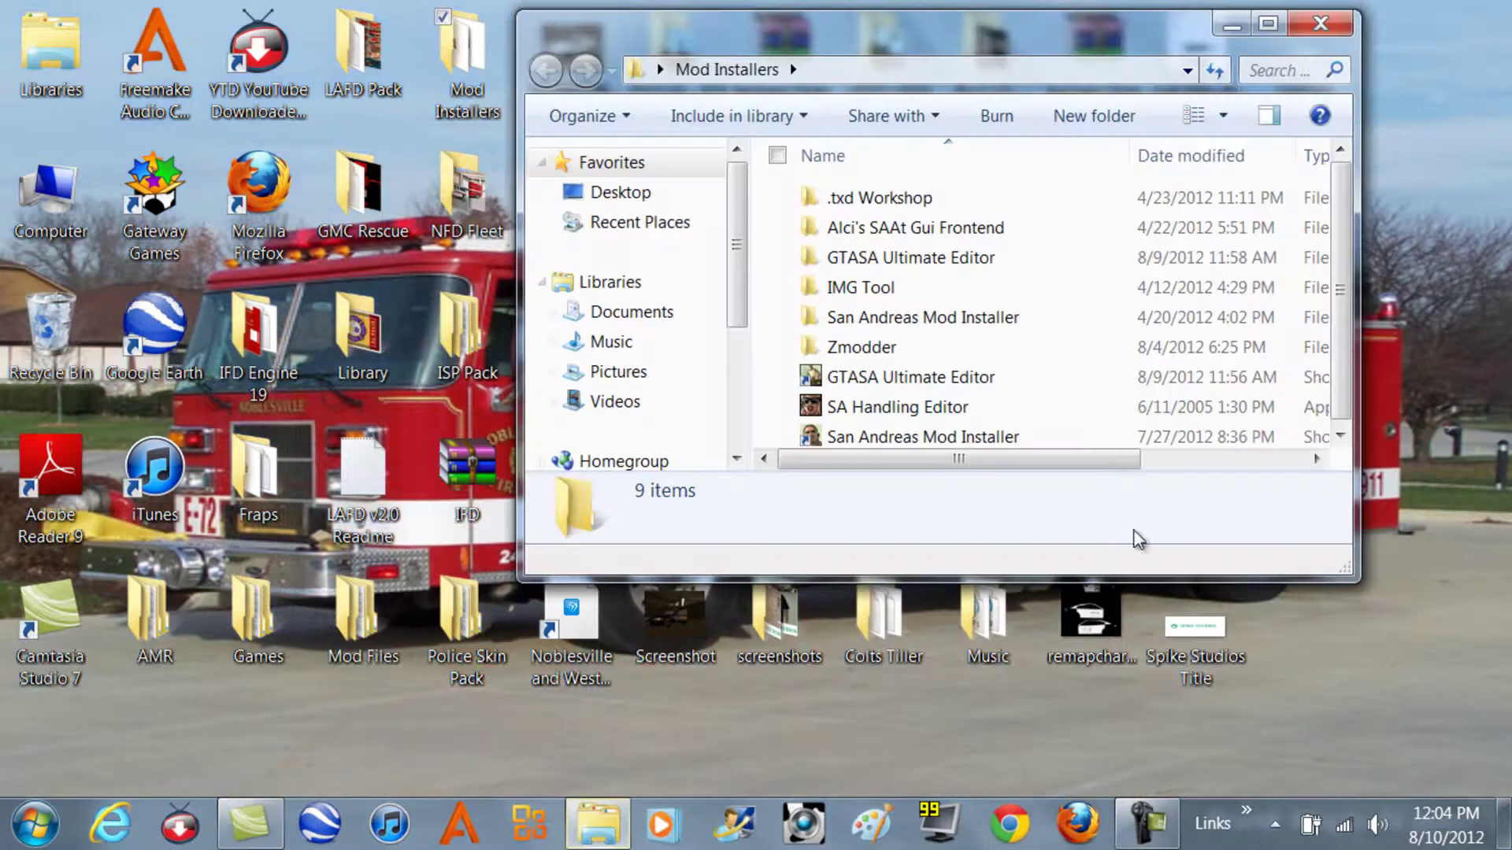
left_click(1030, 438)
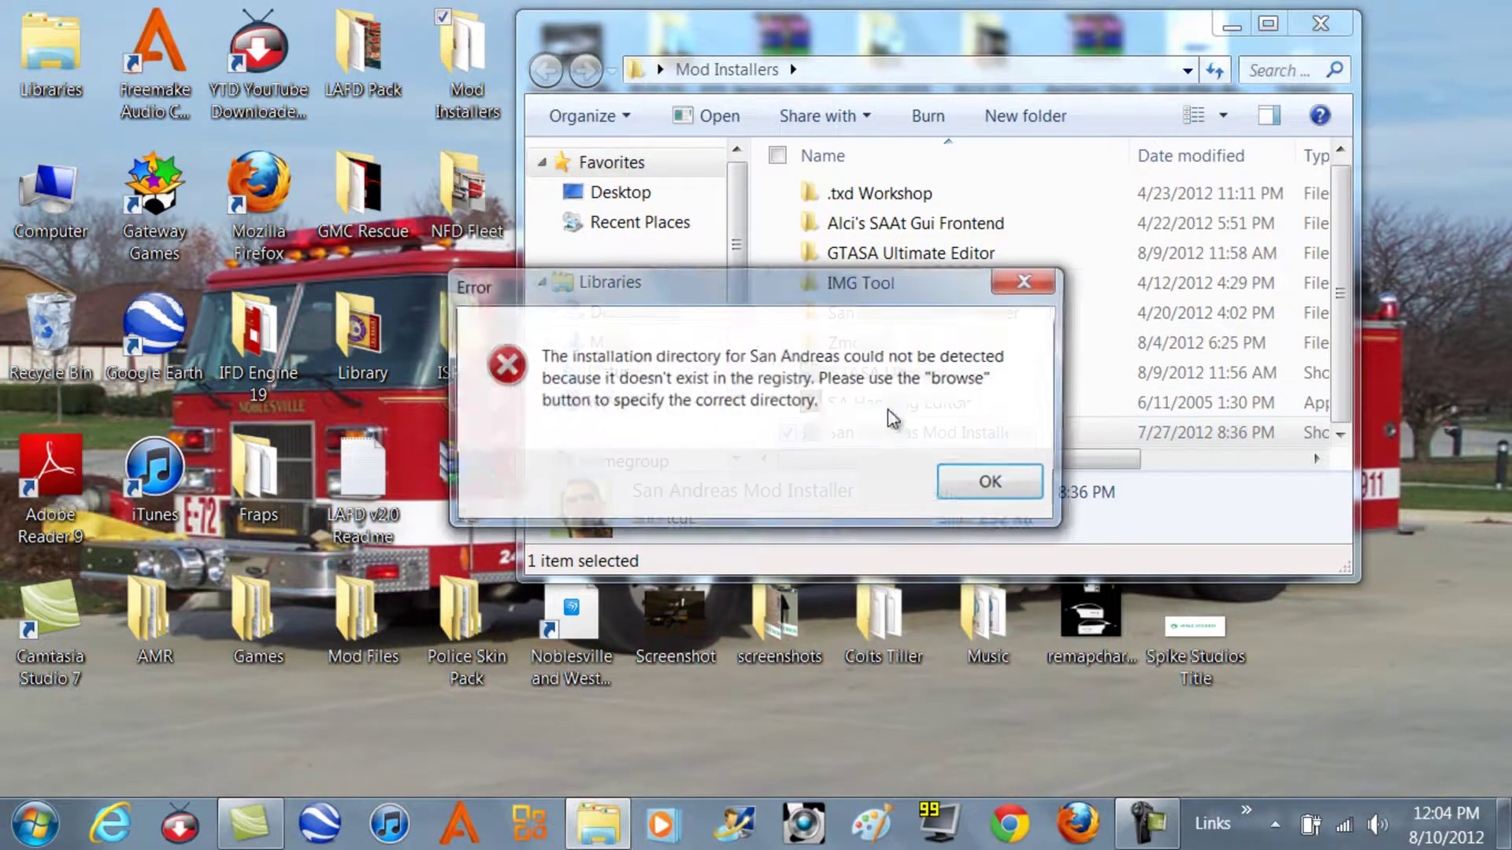
left_click(1005, 492)
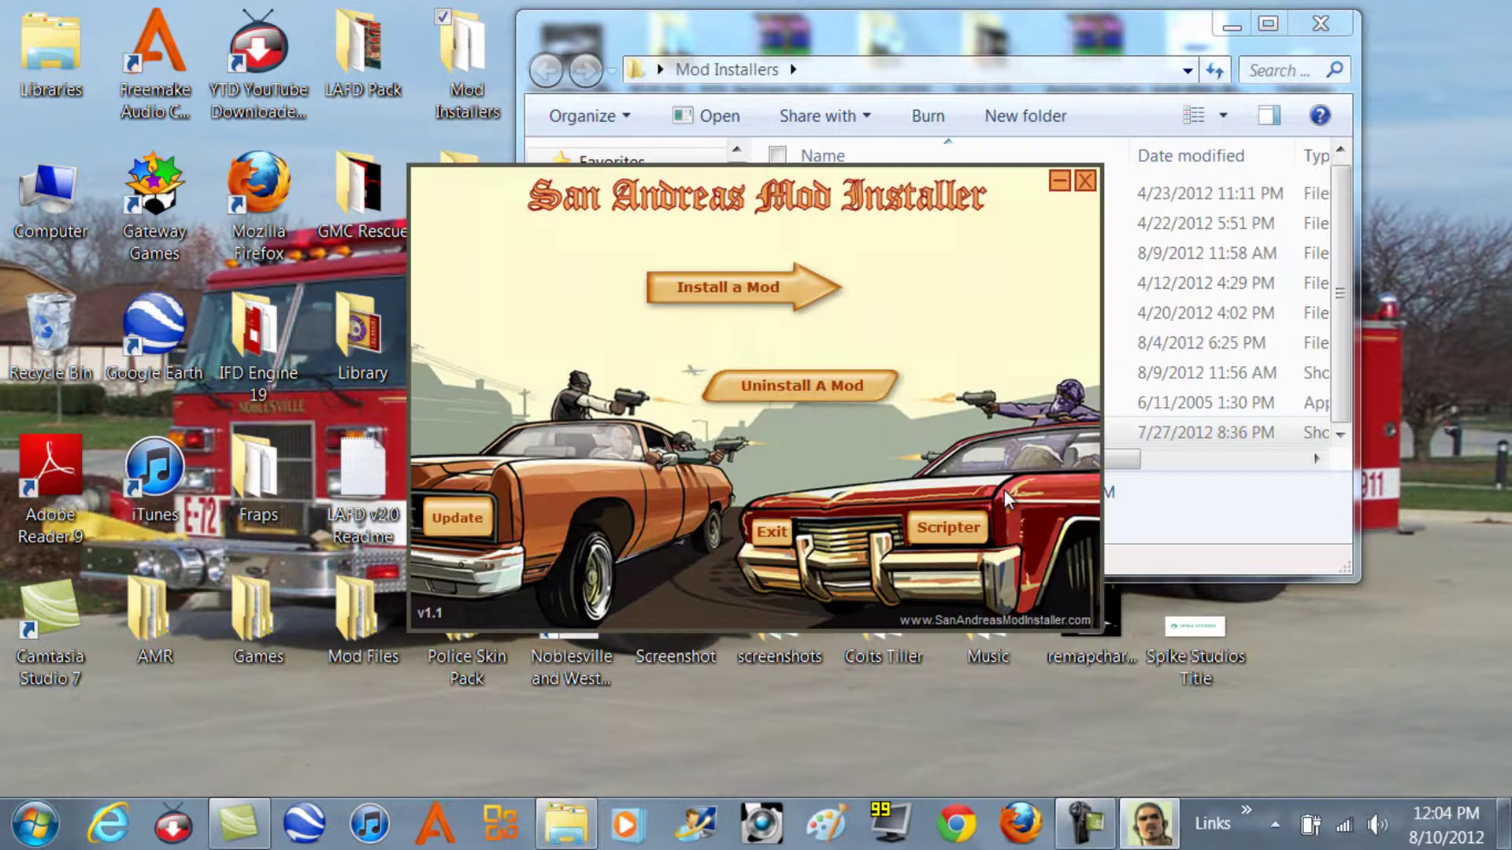
Step: Start Install a Mod with a folder source, cancel the folder browser, and close the installer
left_click(709, 288)
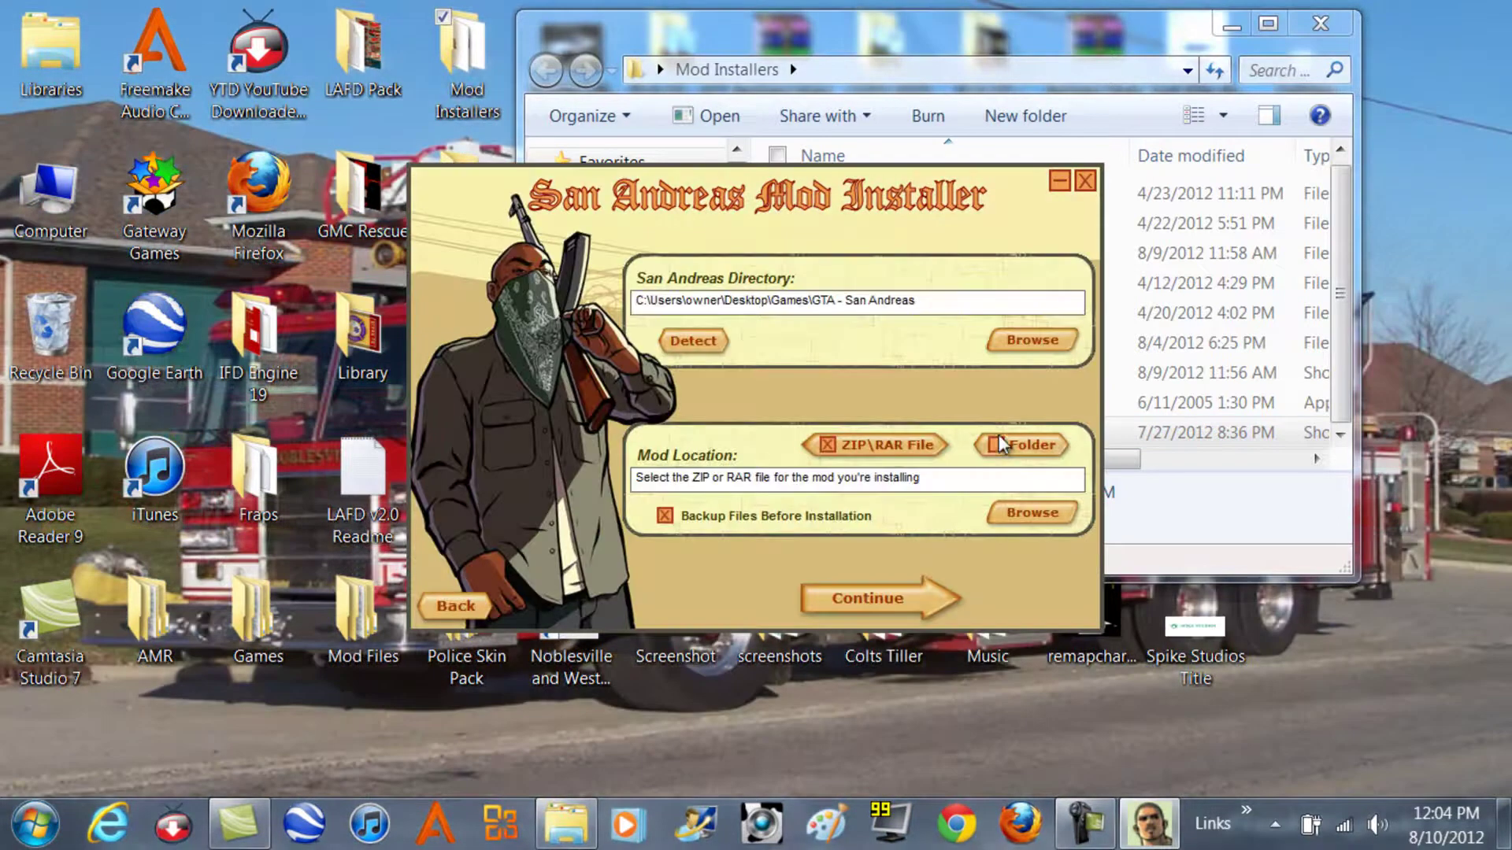
left_click(1014, 488)
left_click(1032, 513)
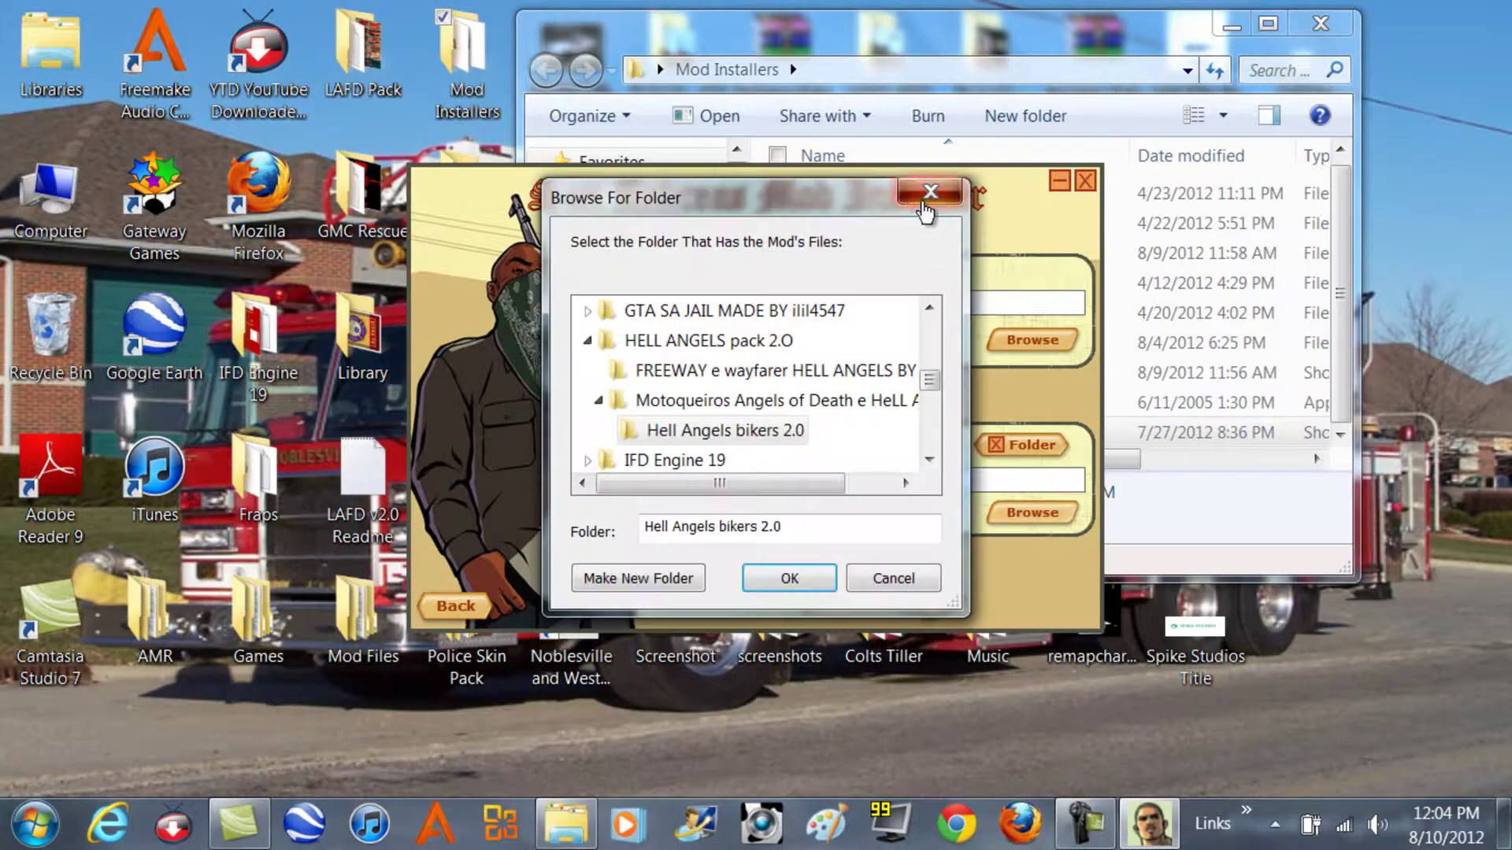
left_click(930, 193)
left_click(1085, 182)
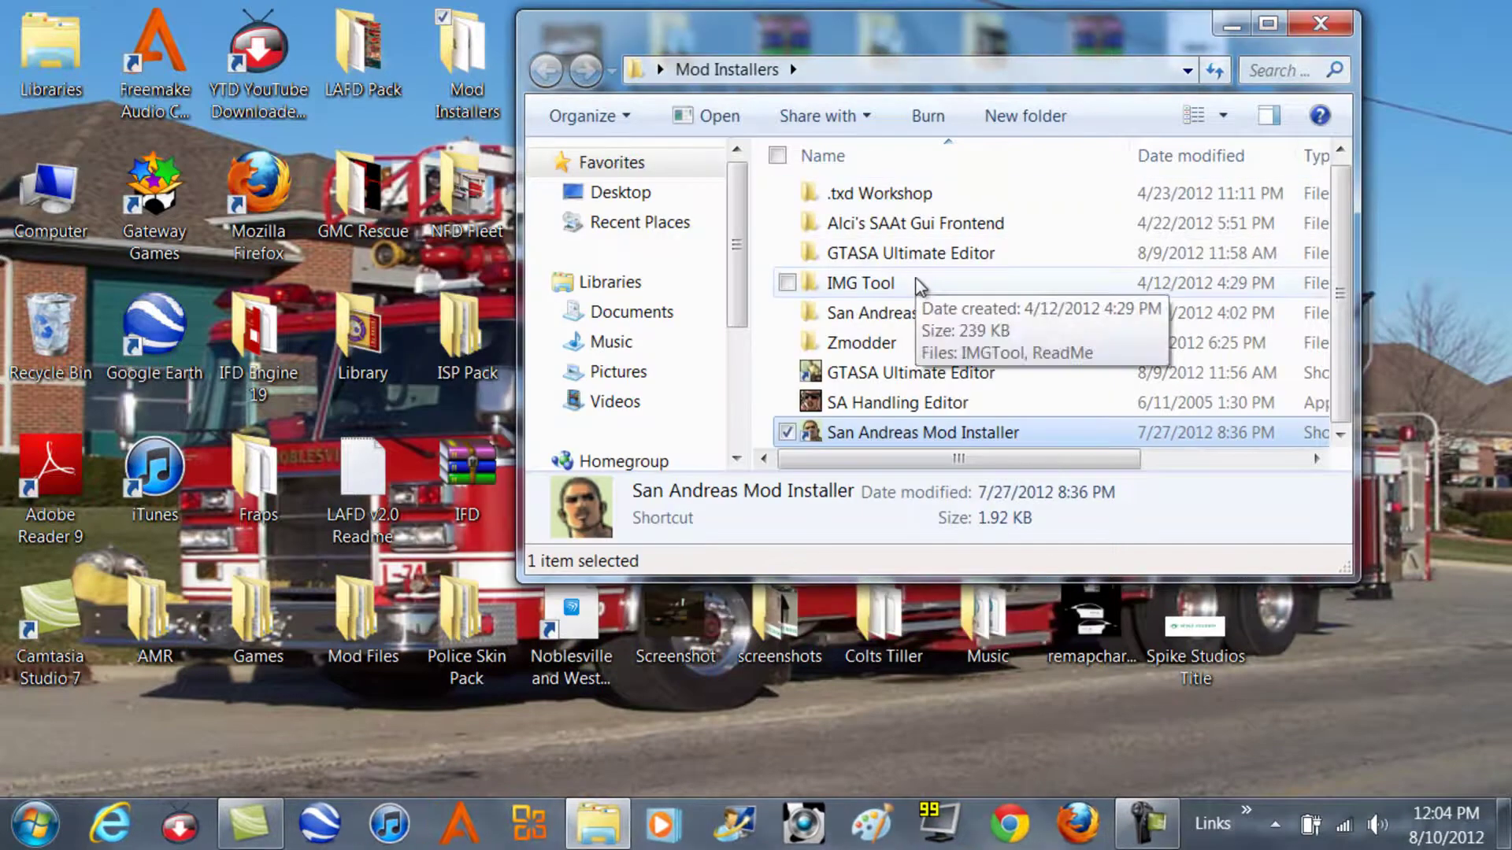
Step: Run IMGTool from the IMG Tool folder as administrator and close the Mod Installers Explorer window
double_click(916, 282)
left_click(874, 193)
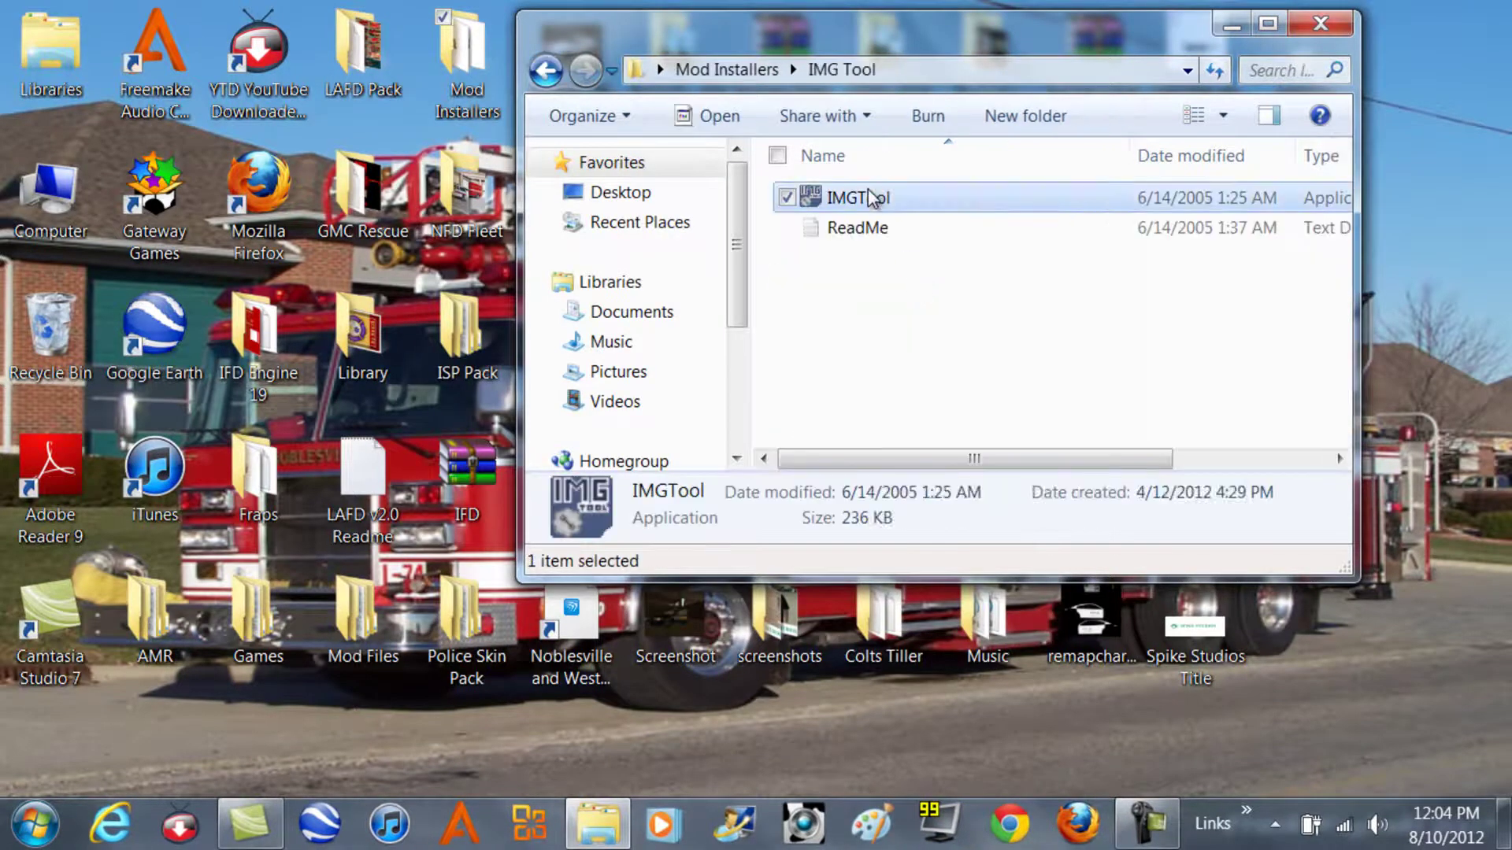
right_click(870, 192)
left_click(965, 232)
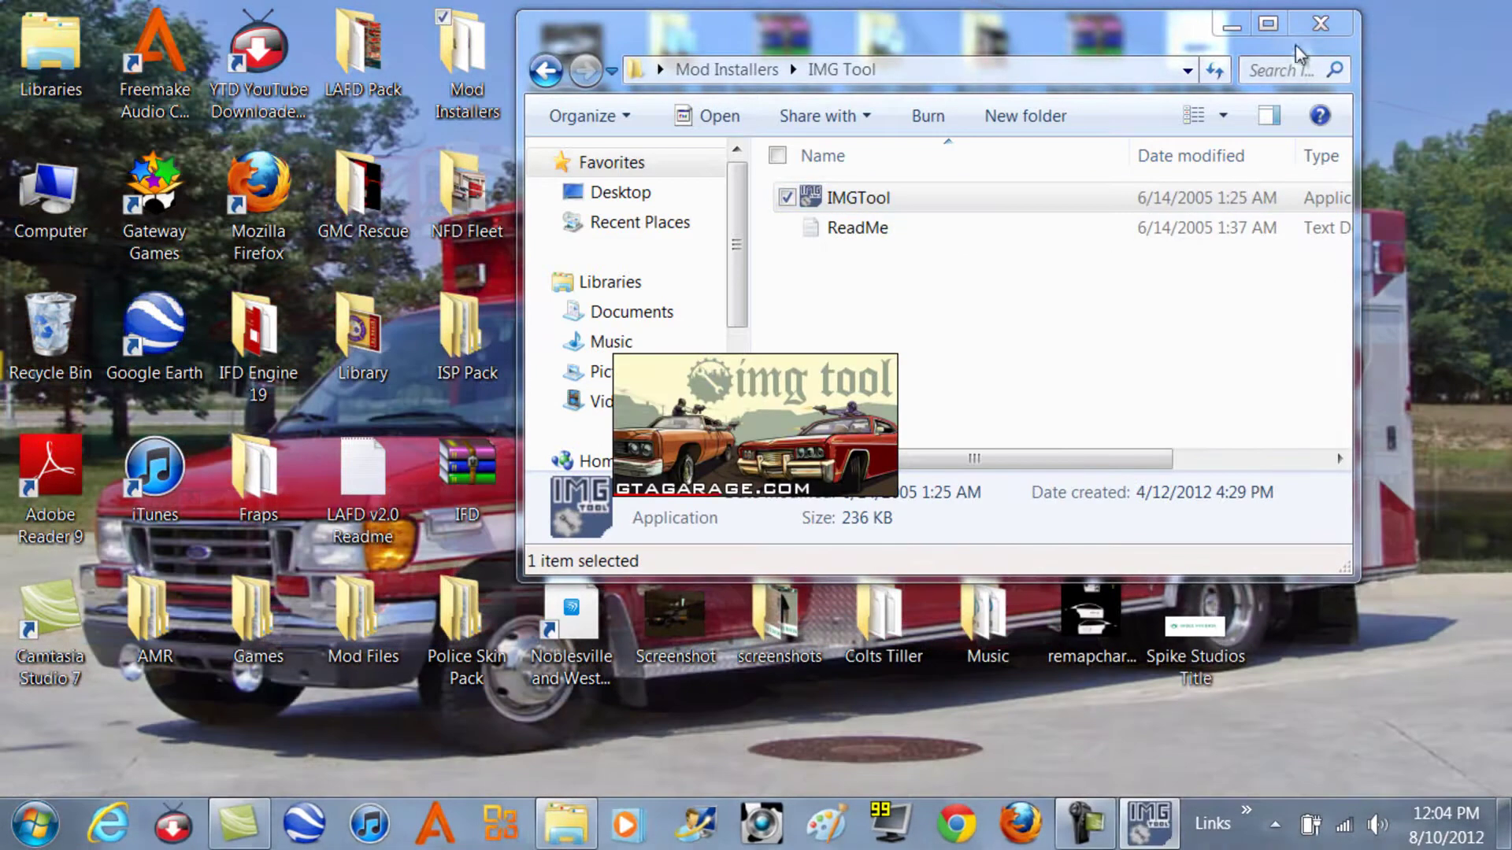
left_click(1321, 23)
Step: Open the gta3.img archive in IMG Tool 2.0
left_click(591, 339)
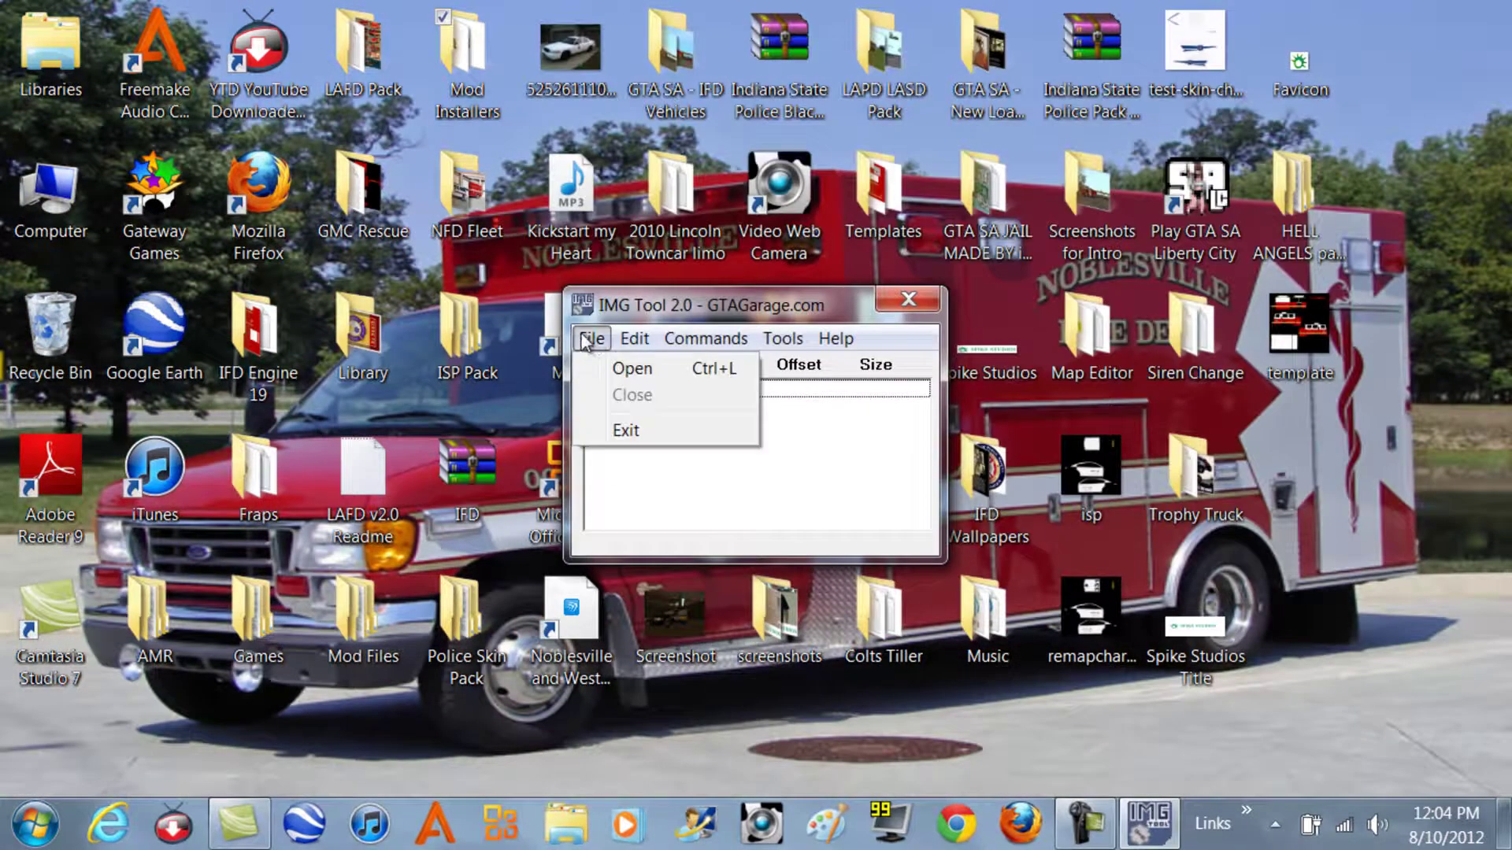
left_click(599, 371)
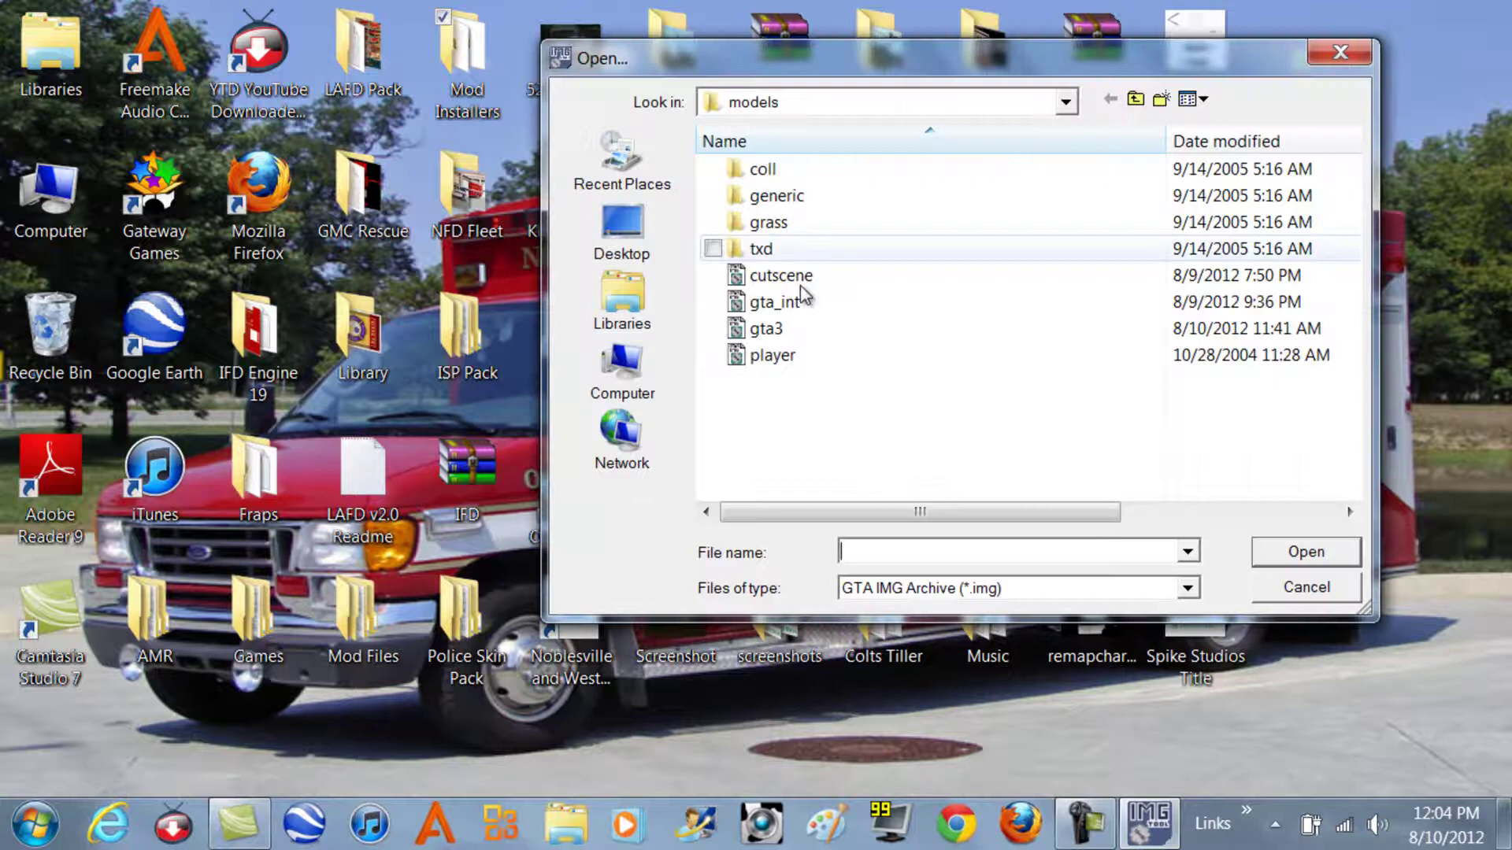
double_click(800, 328)
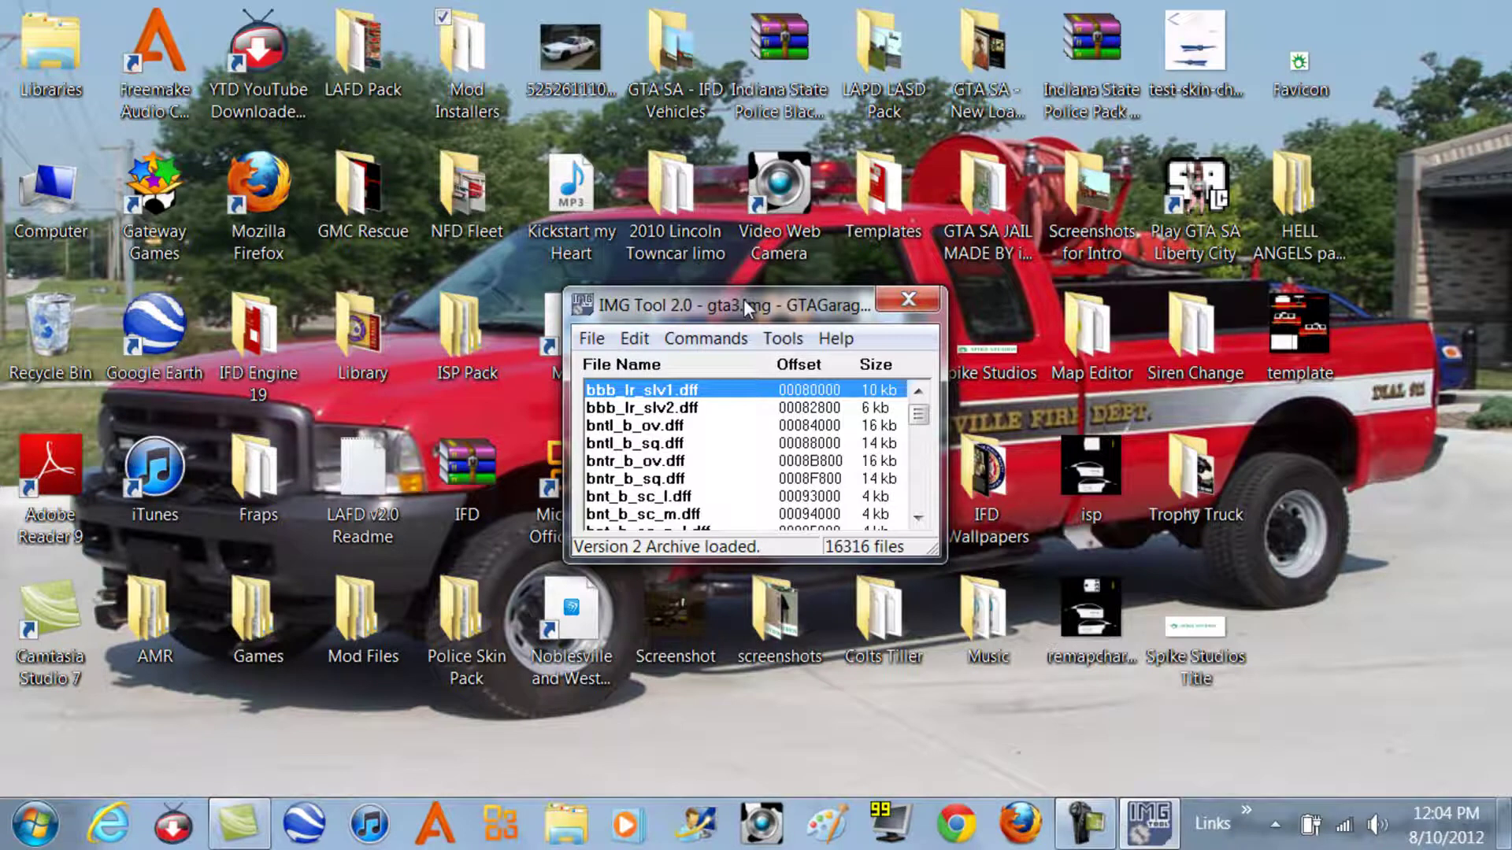
Step: Look through the archive menus, close the gta3 archive, and quit IMG Tool
left_click(590, 339)
key("Right")
key("Right")
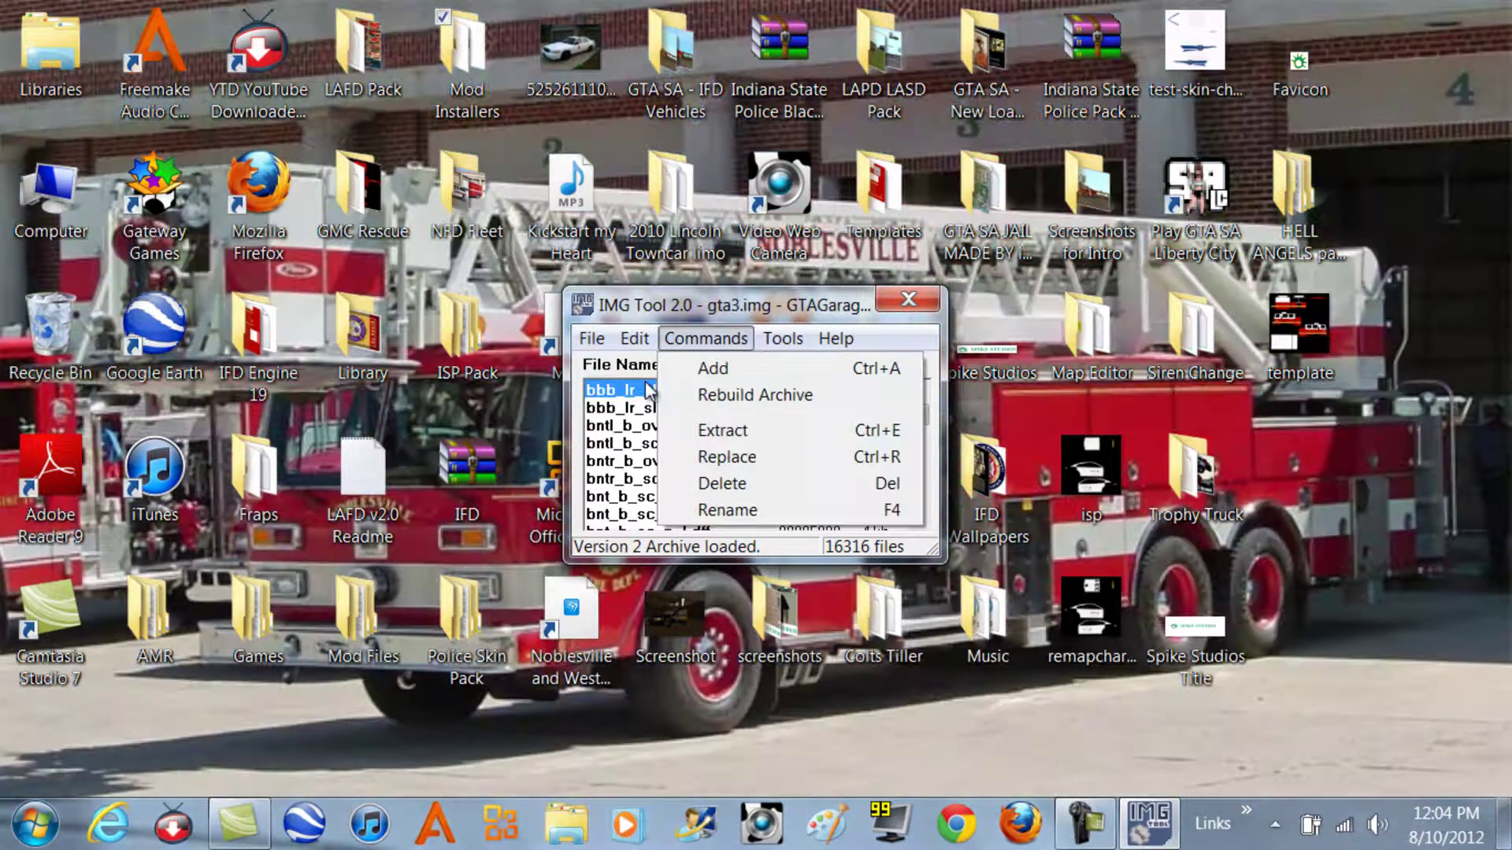
mouse_move(825, 337)
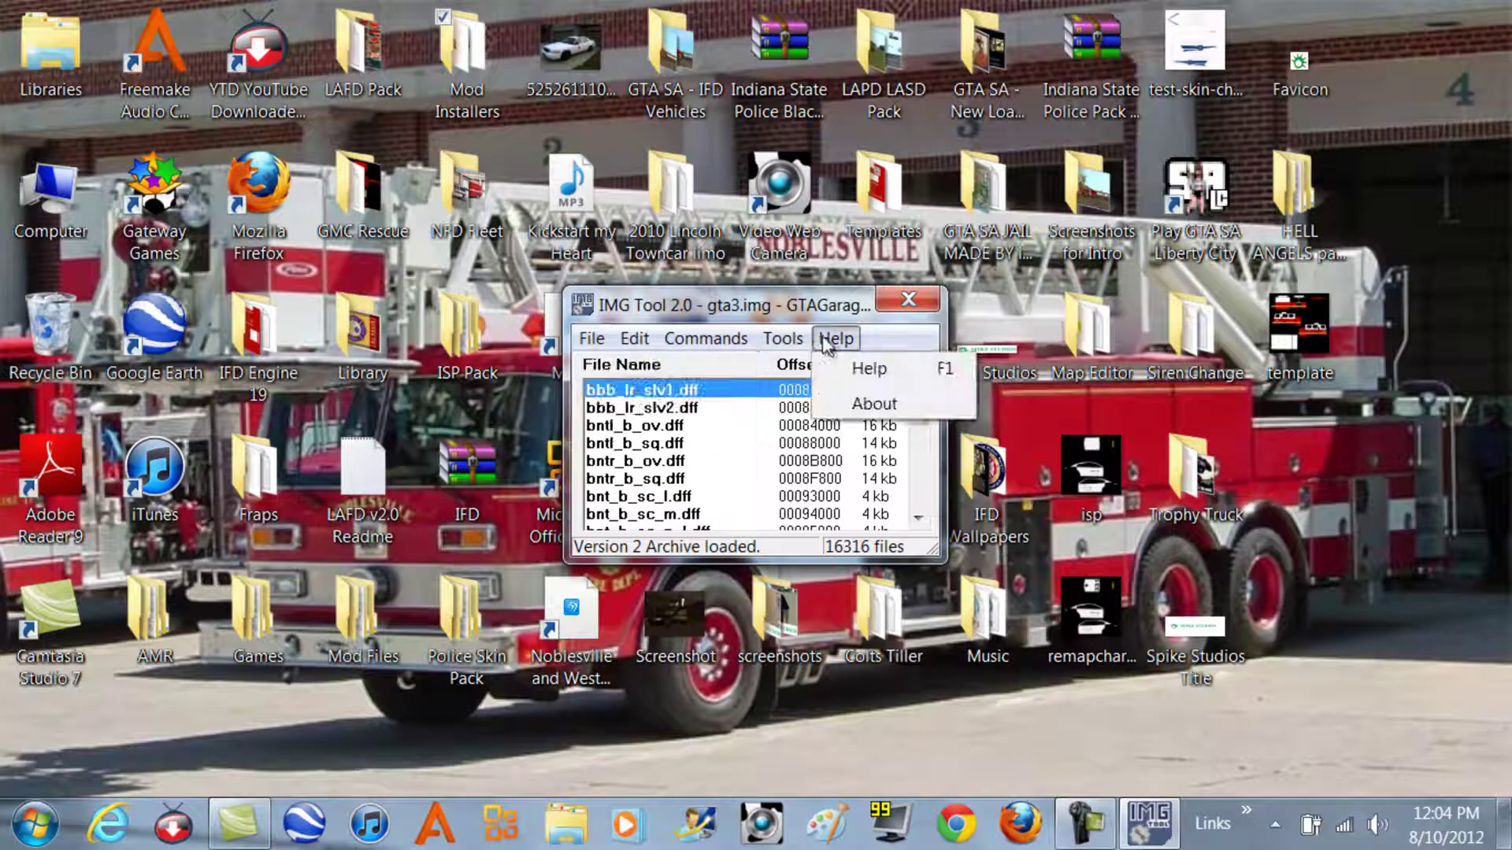
mouse_move(597, 338)
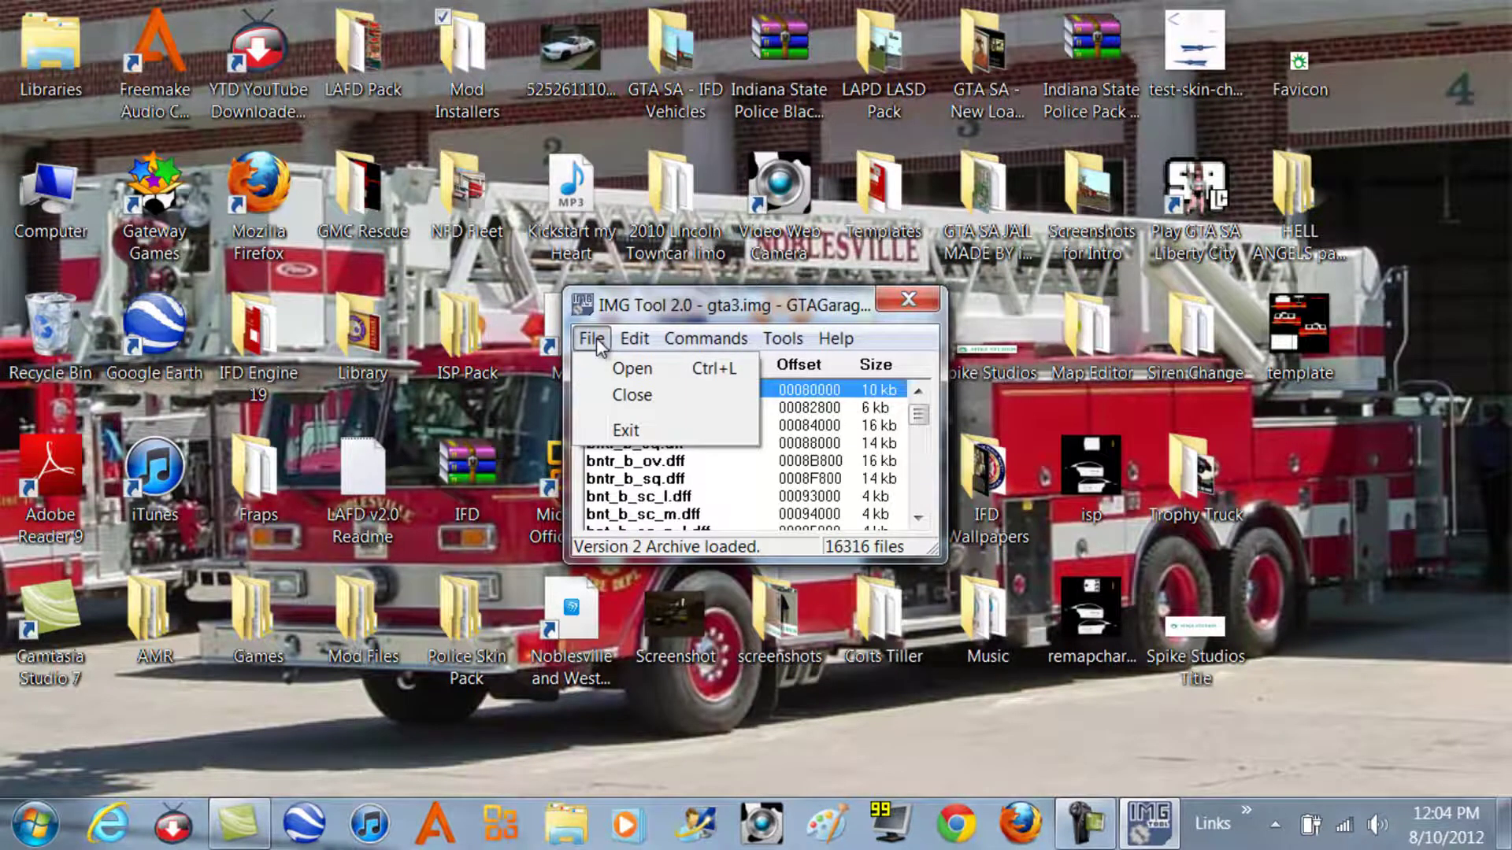
left_click(621, 403)
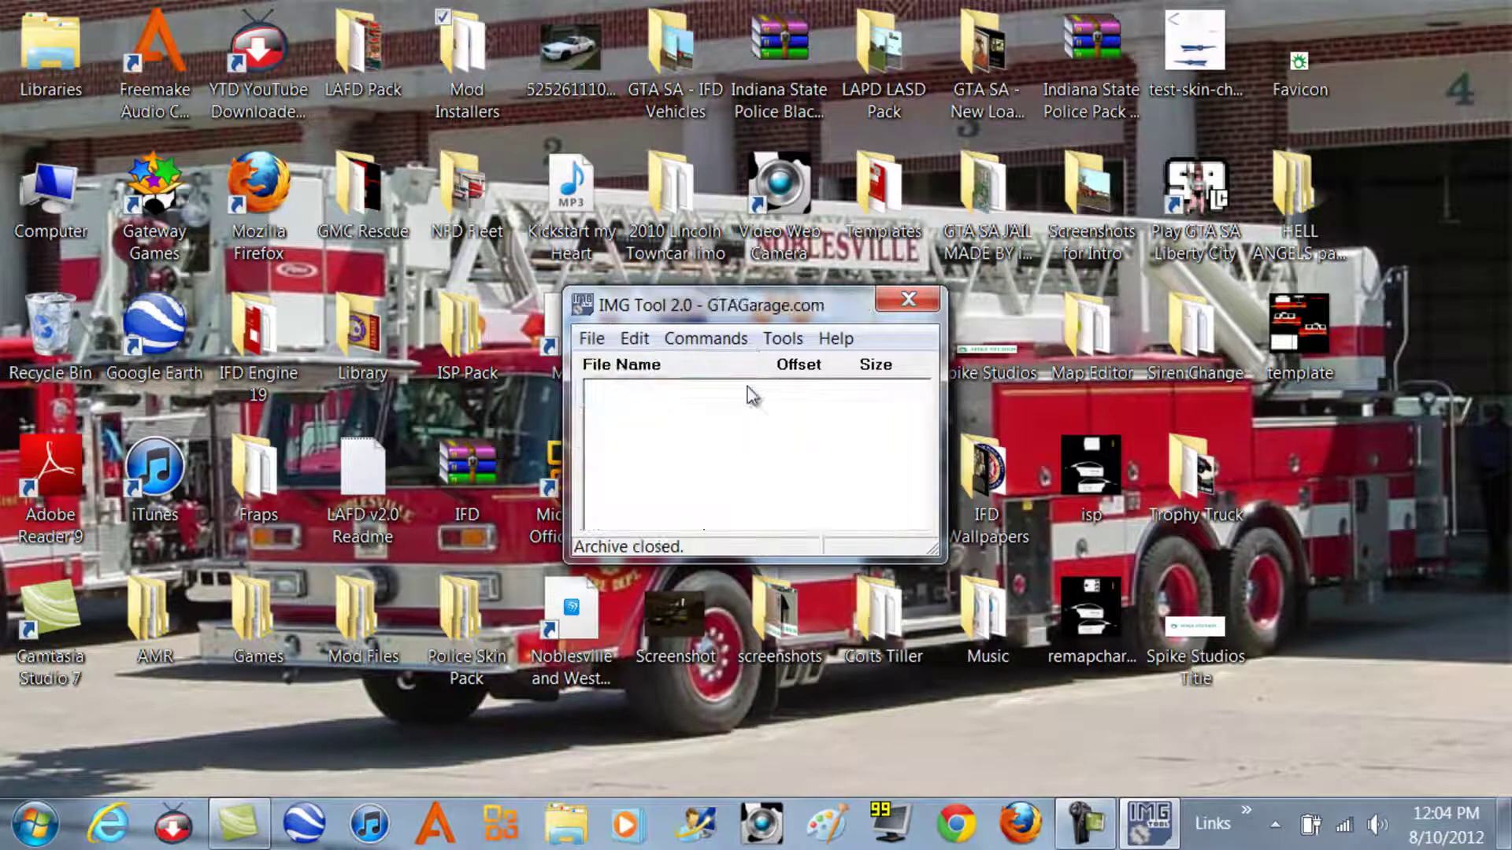
left_click(904, 302)
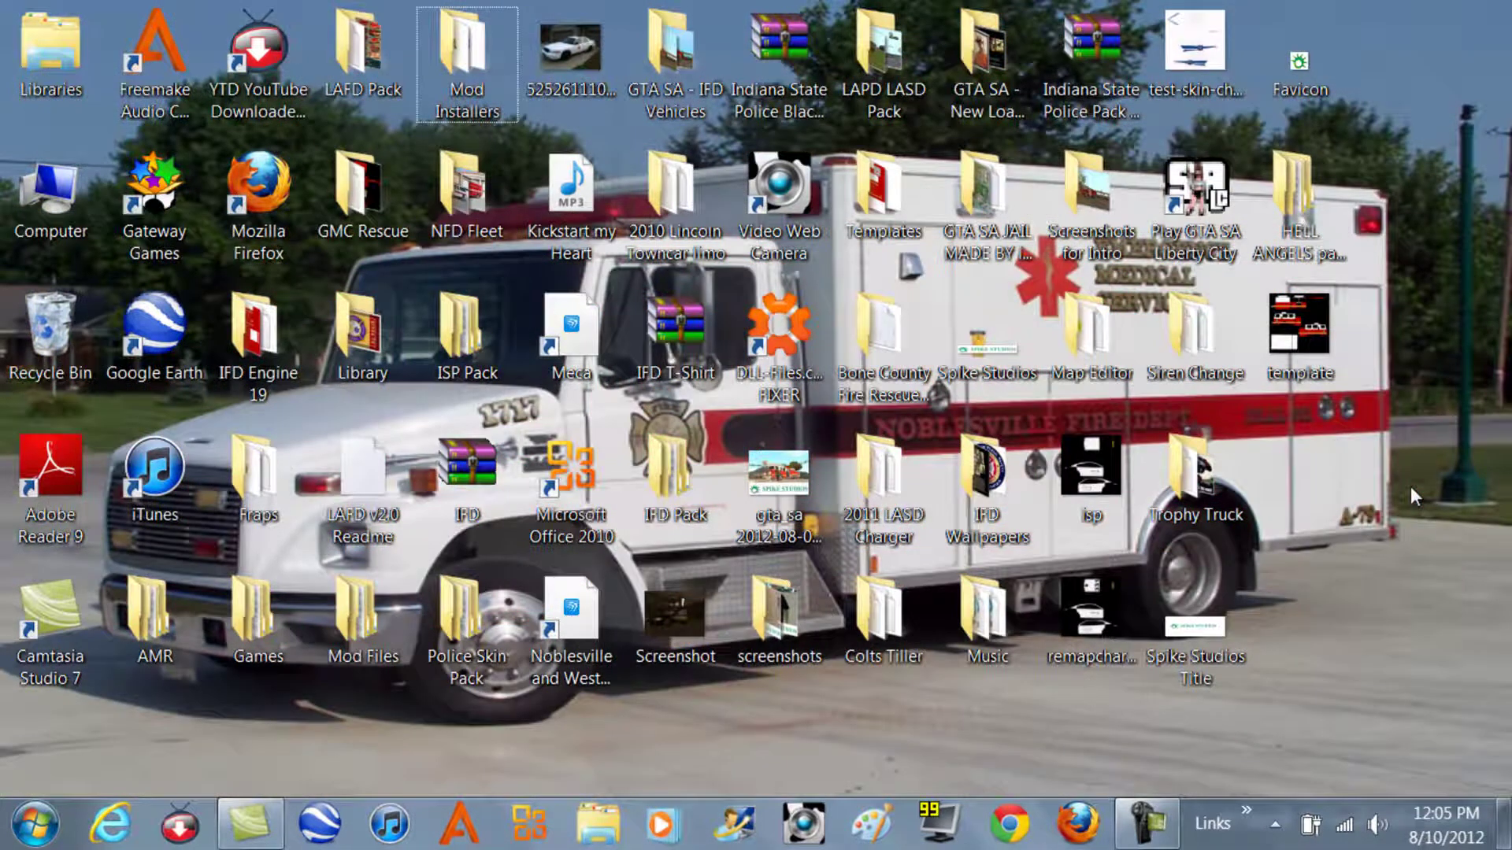
mouse_move(1132, 819)
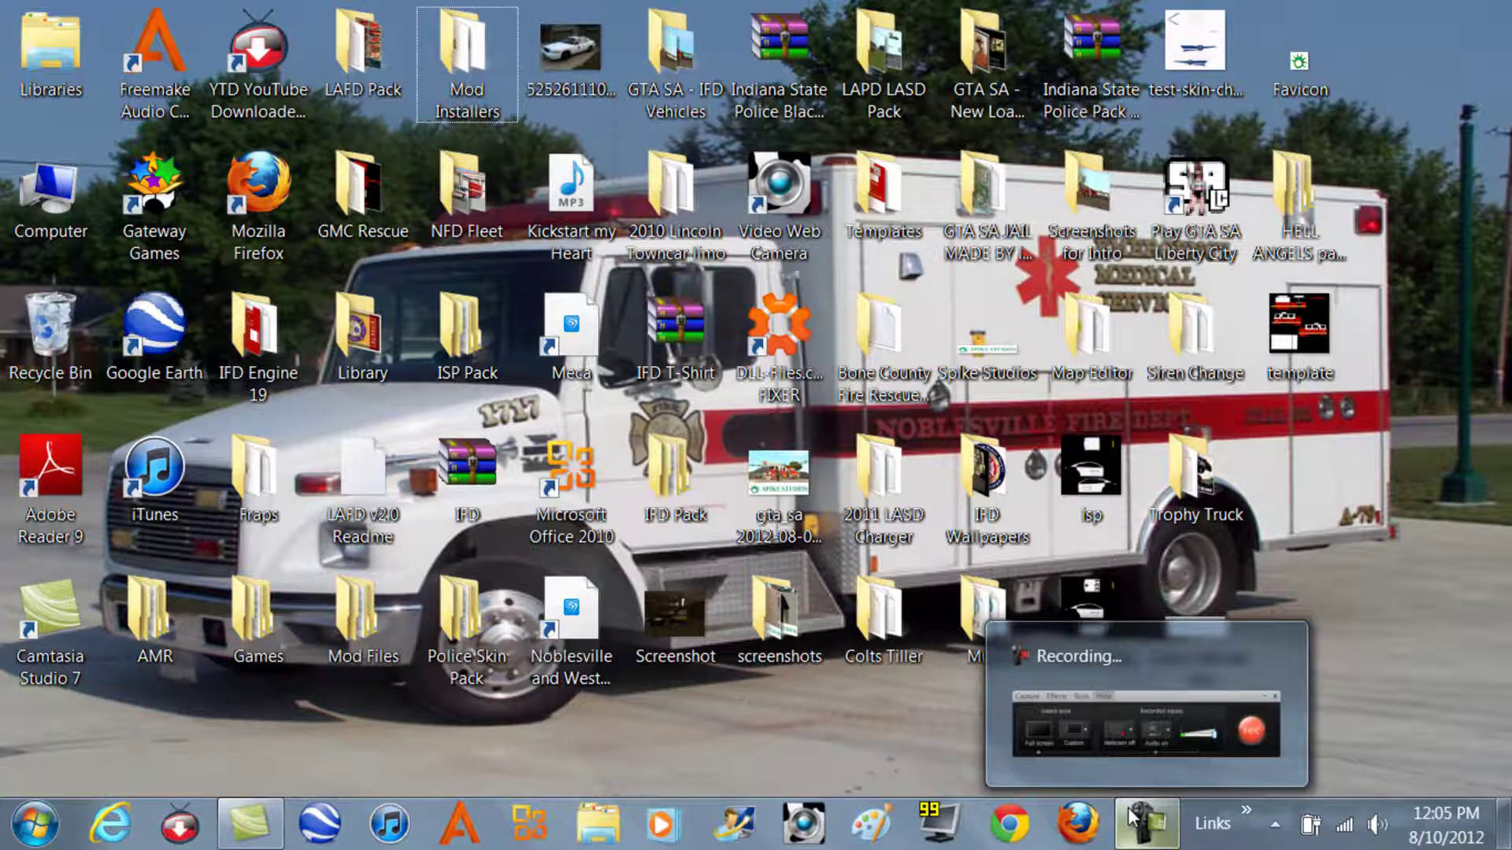